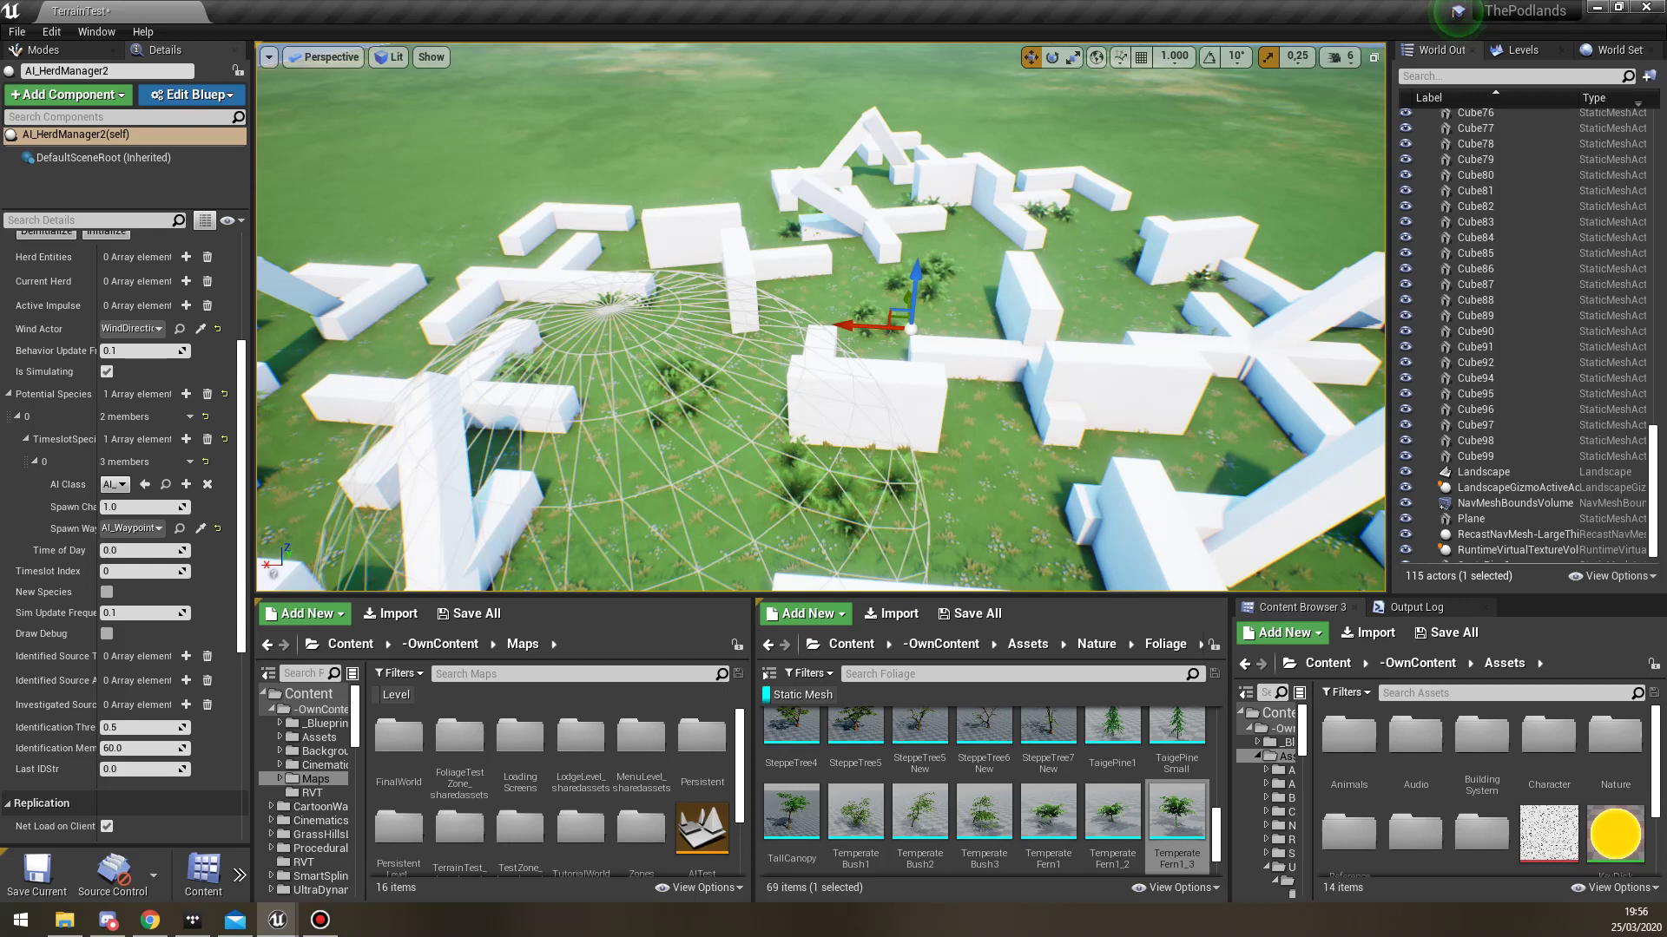
Examine the layout of the white block obstacle course and the herd manager's wireframe sphere from several sides.
key(w)
mouse_move(821, 317)
right_down()
mouse_move(822, 351)
mouse_move(775, 336)
mouse_move(814, 336)
right_up()
key(d)
key(a)
key(s)
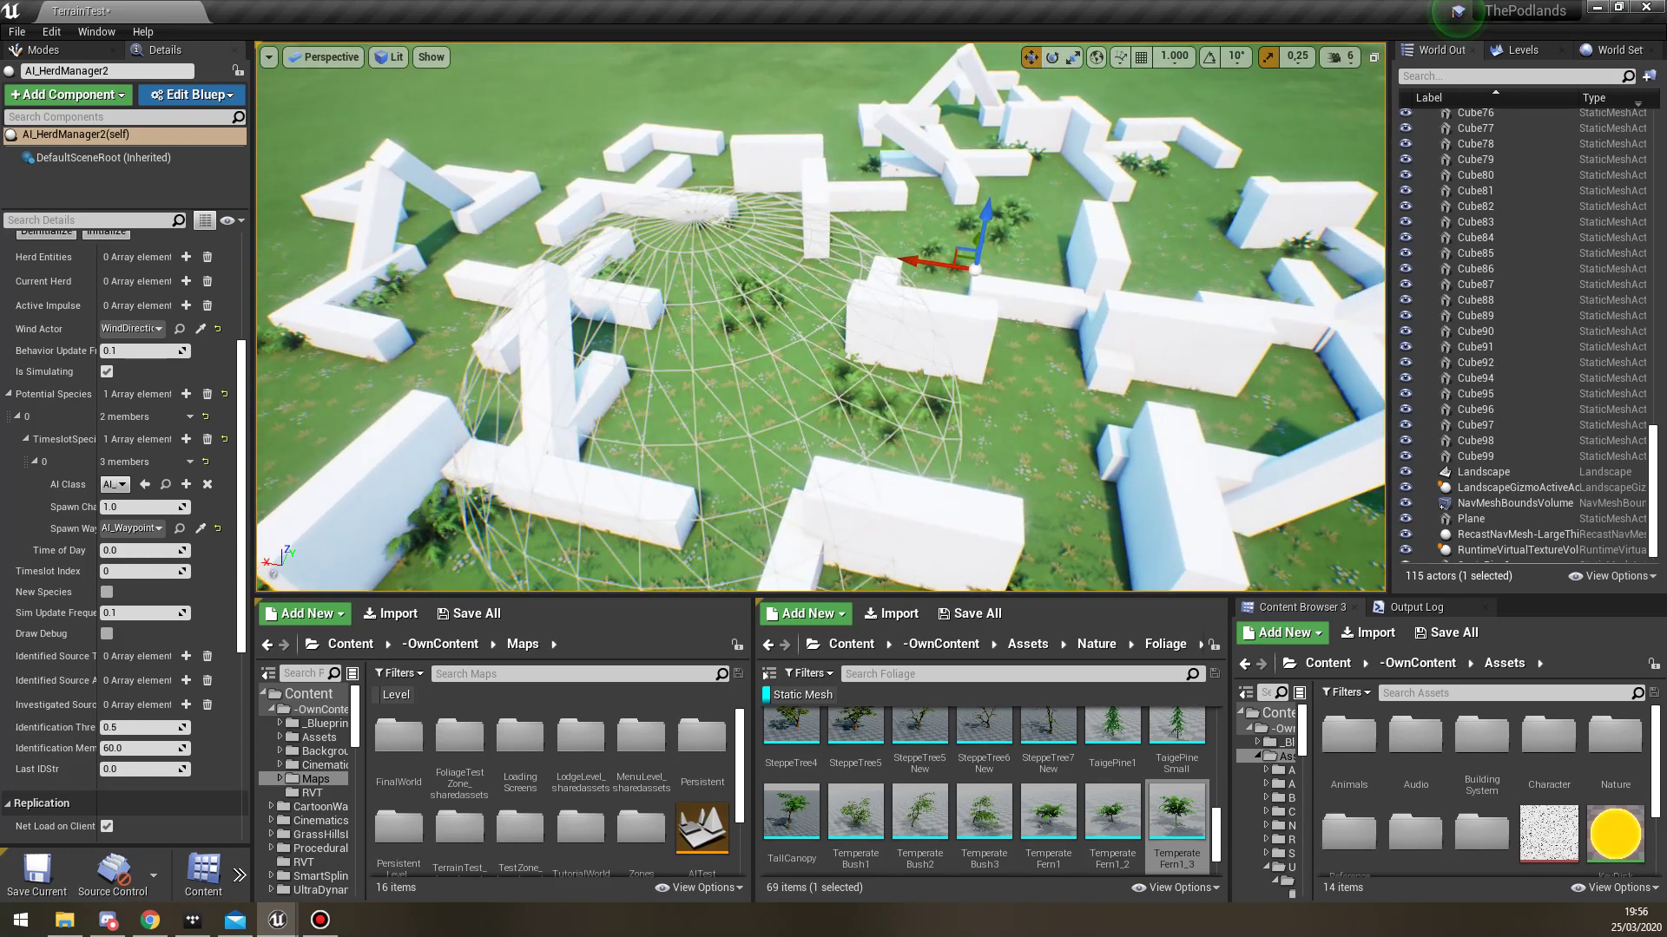
key(d)
right_drag(814, 336, 724, 337)
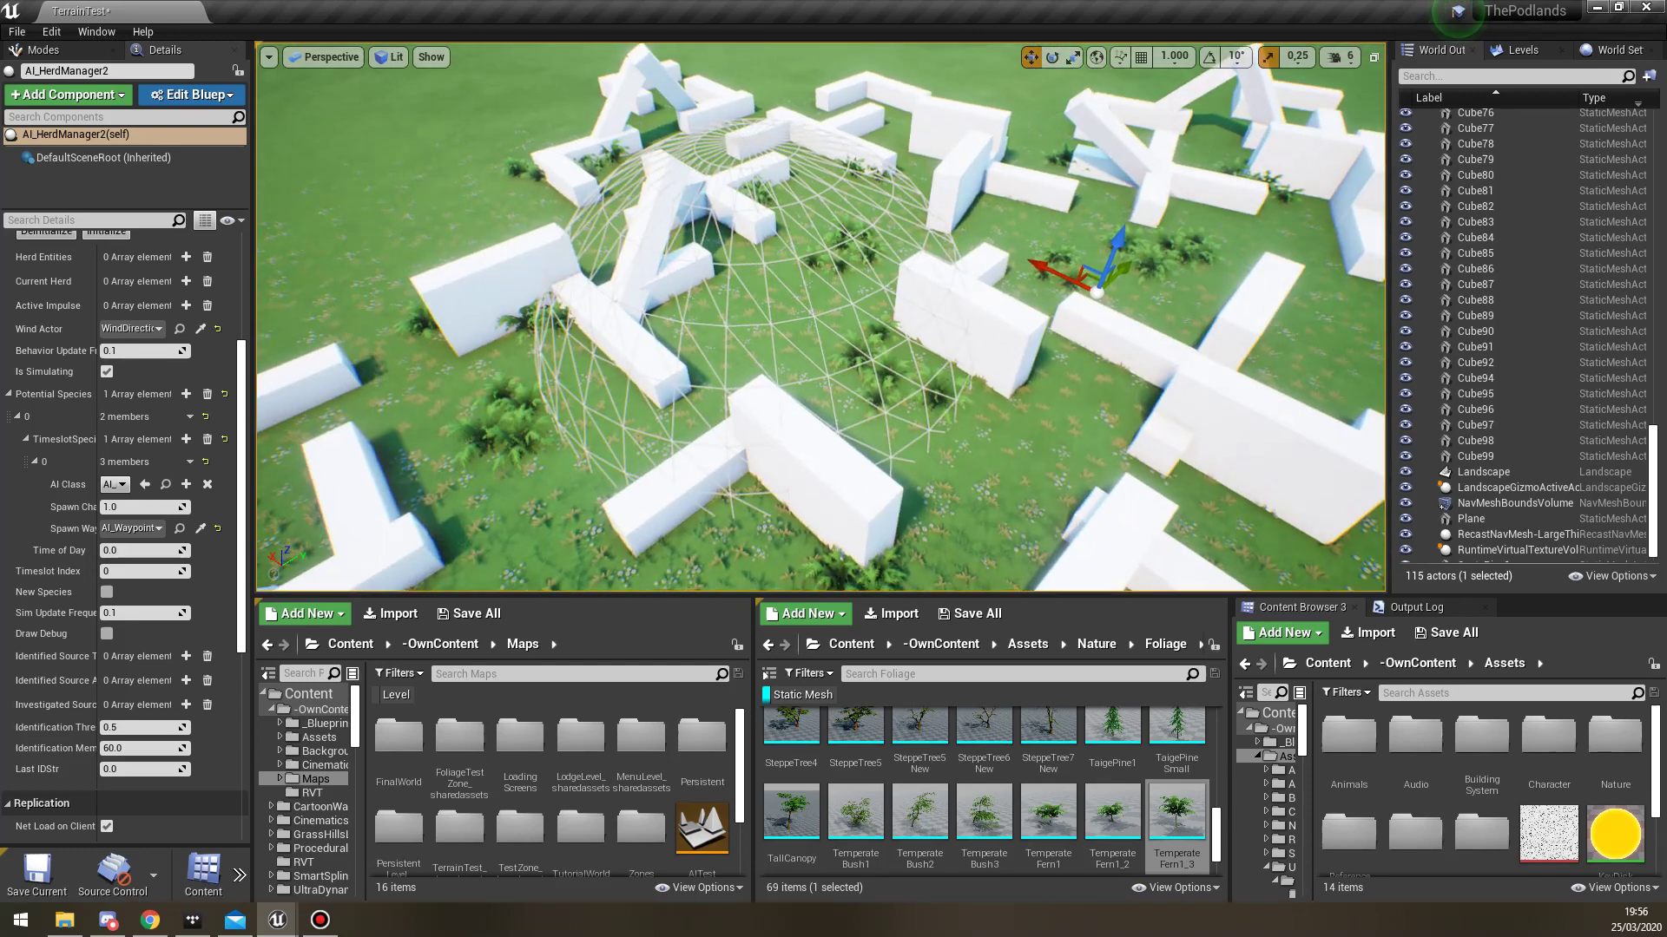
key(d)
right_drag(814, 336, 423, 315)
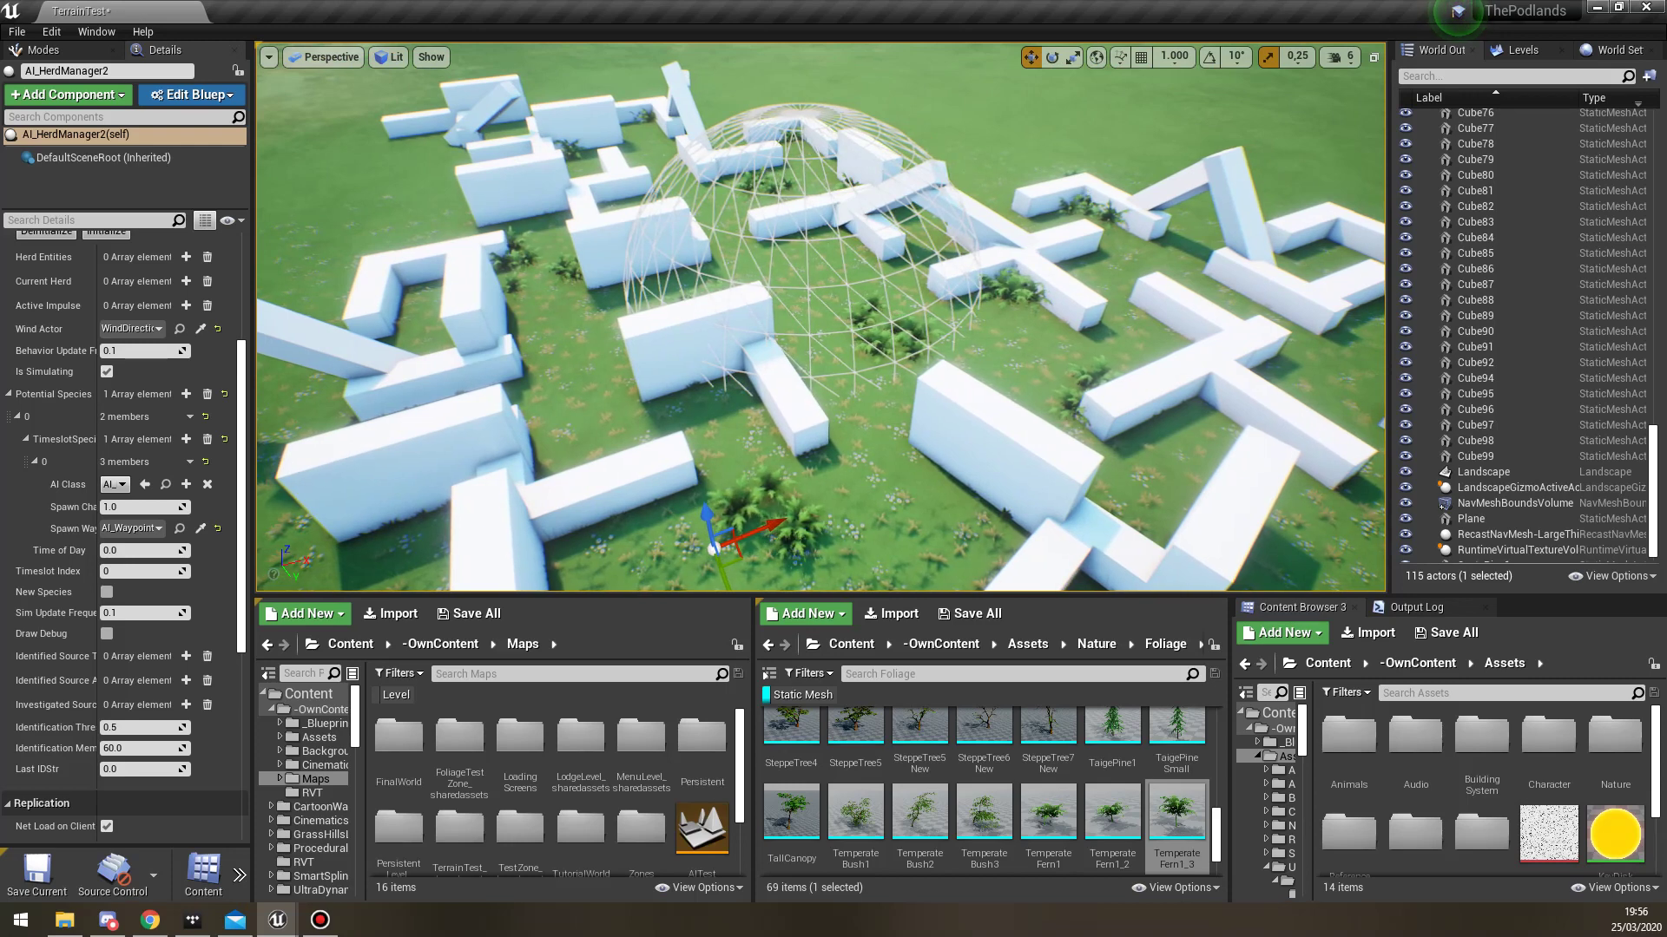
right_drag(990, 317, 977, 317)
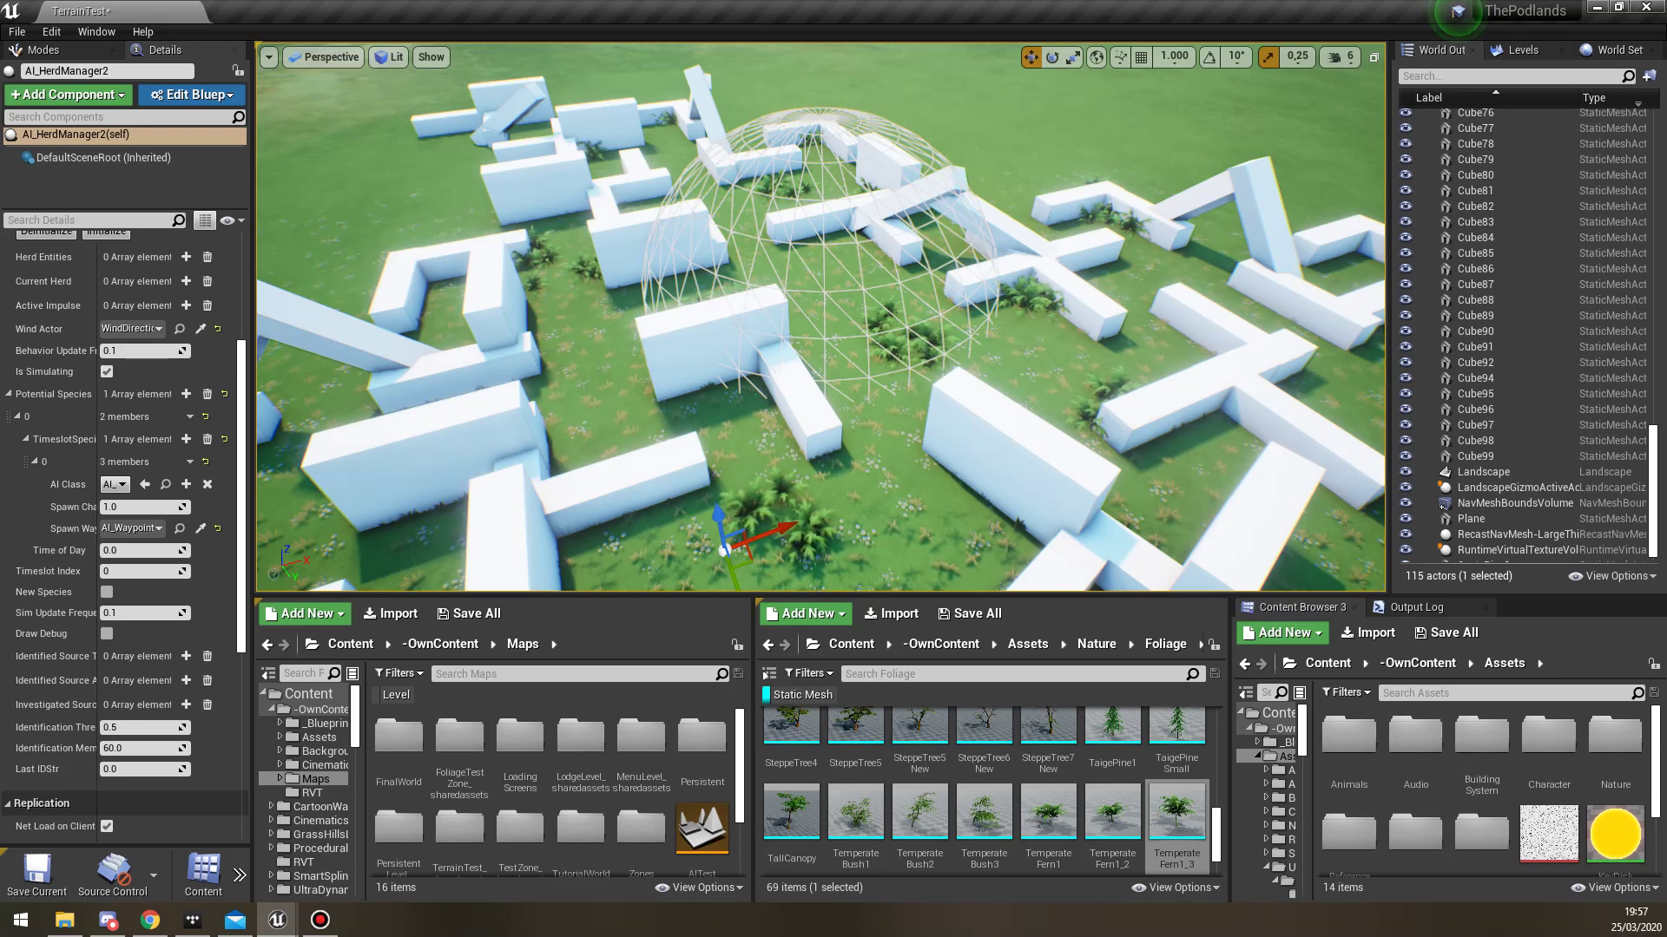
right_drag(820, 317, 807, 329)
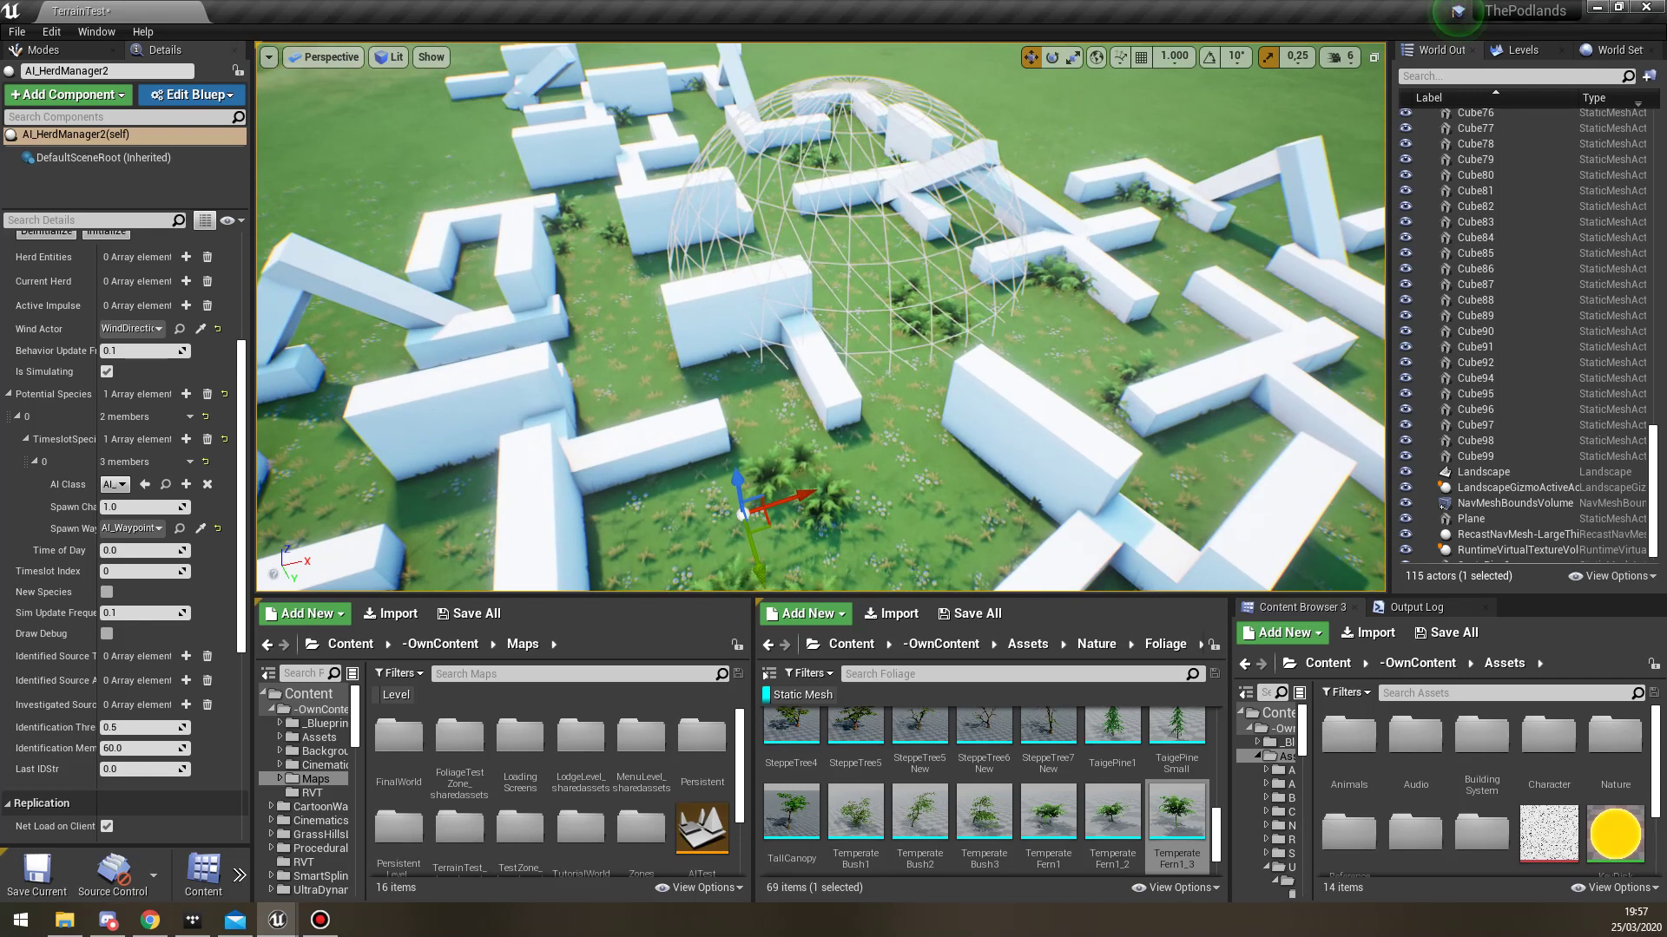
scroll(739, 580, up, 2)
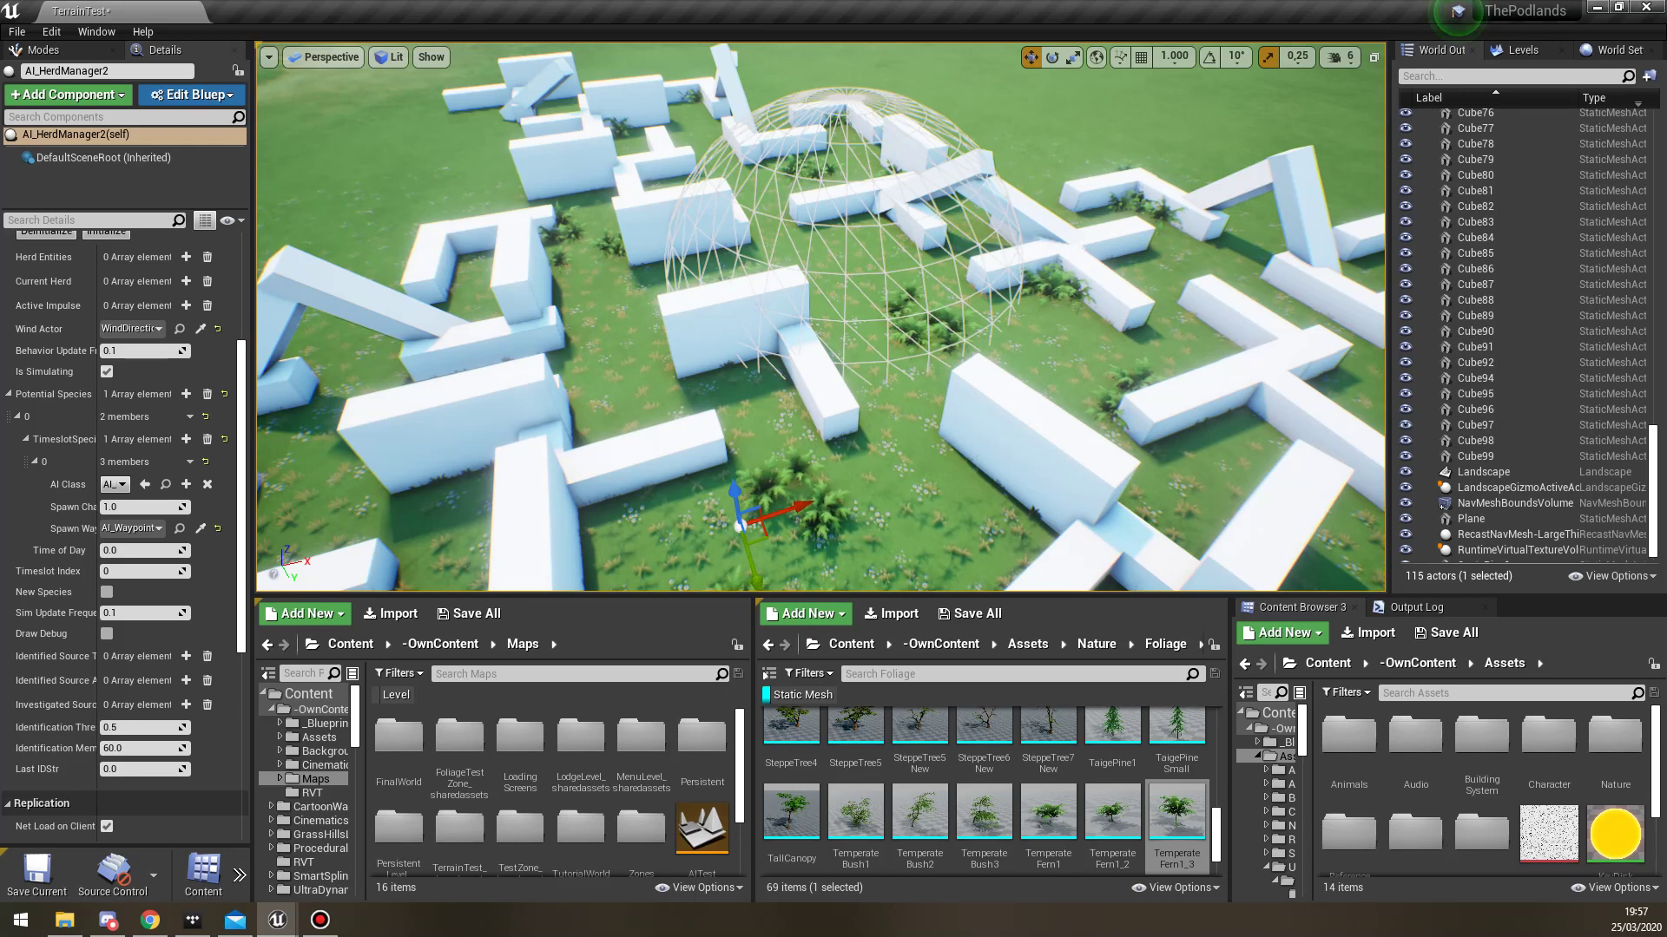
Show the navigation mesh and examine the walkable areas around the blocks from close up and from above.
right_drag(820, 317, 760, 347)
key(w)
key(d)
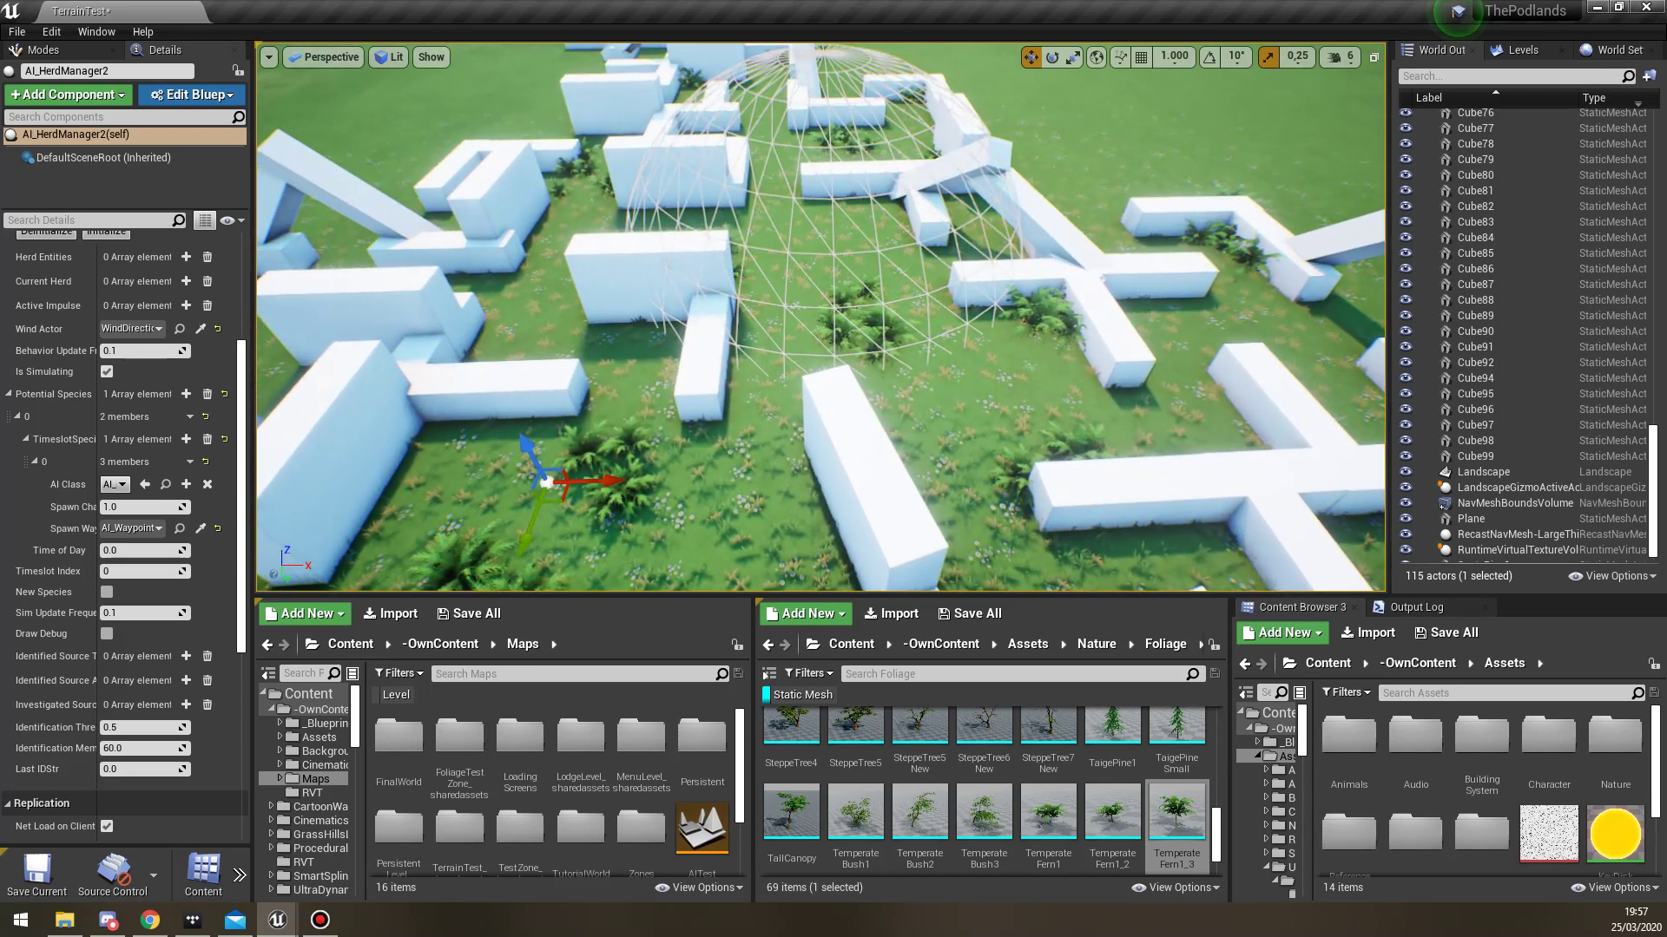
right_drag(760, 348, 733, 347)
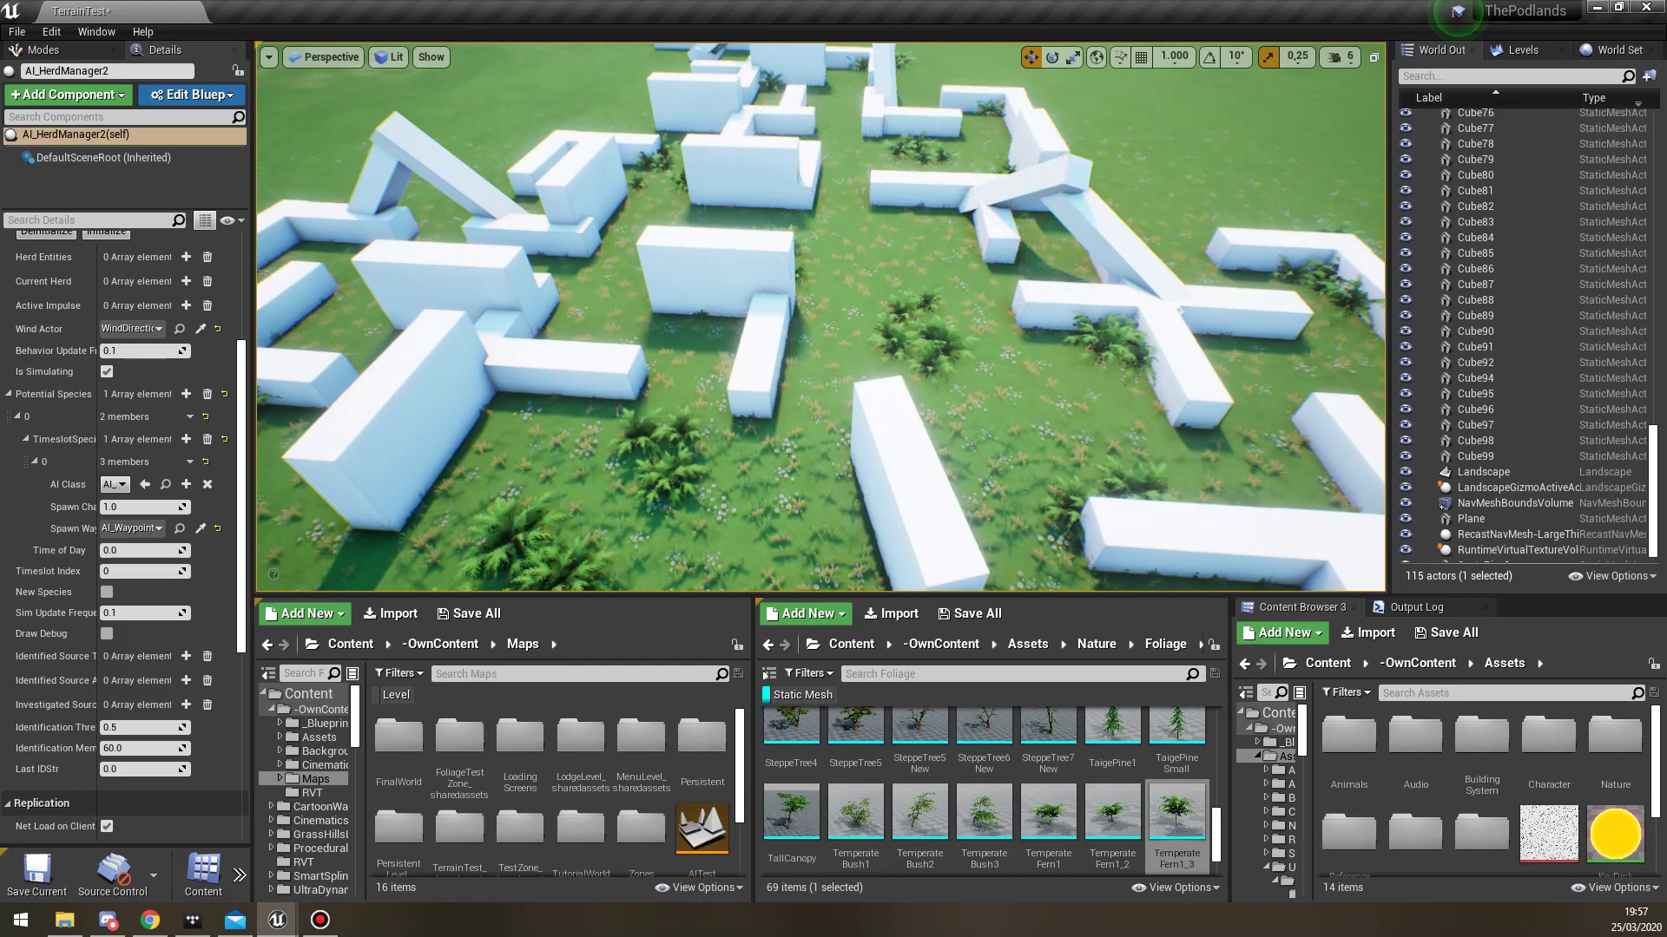
key(s)
right_drag(734, 347, 520, 357)
mouse_move(829, 317)
right_down()
mouse_move(836, 278)
mouse_move(835, 345)
right_up()
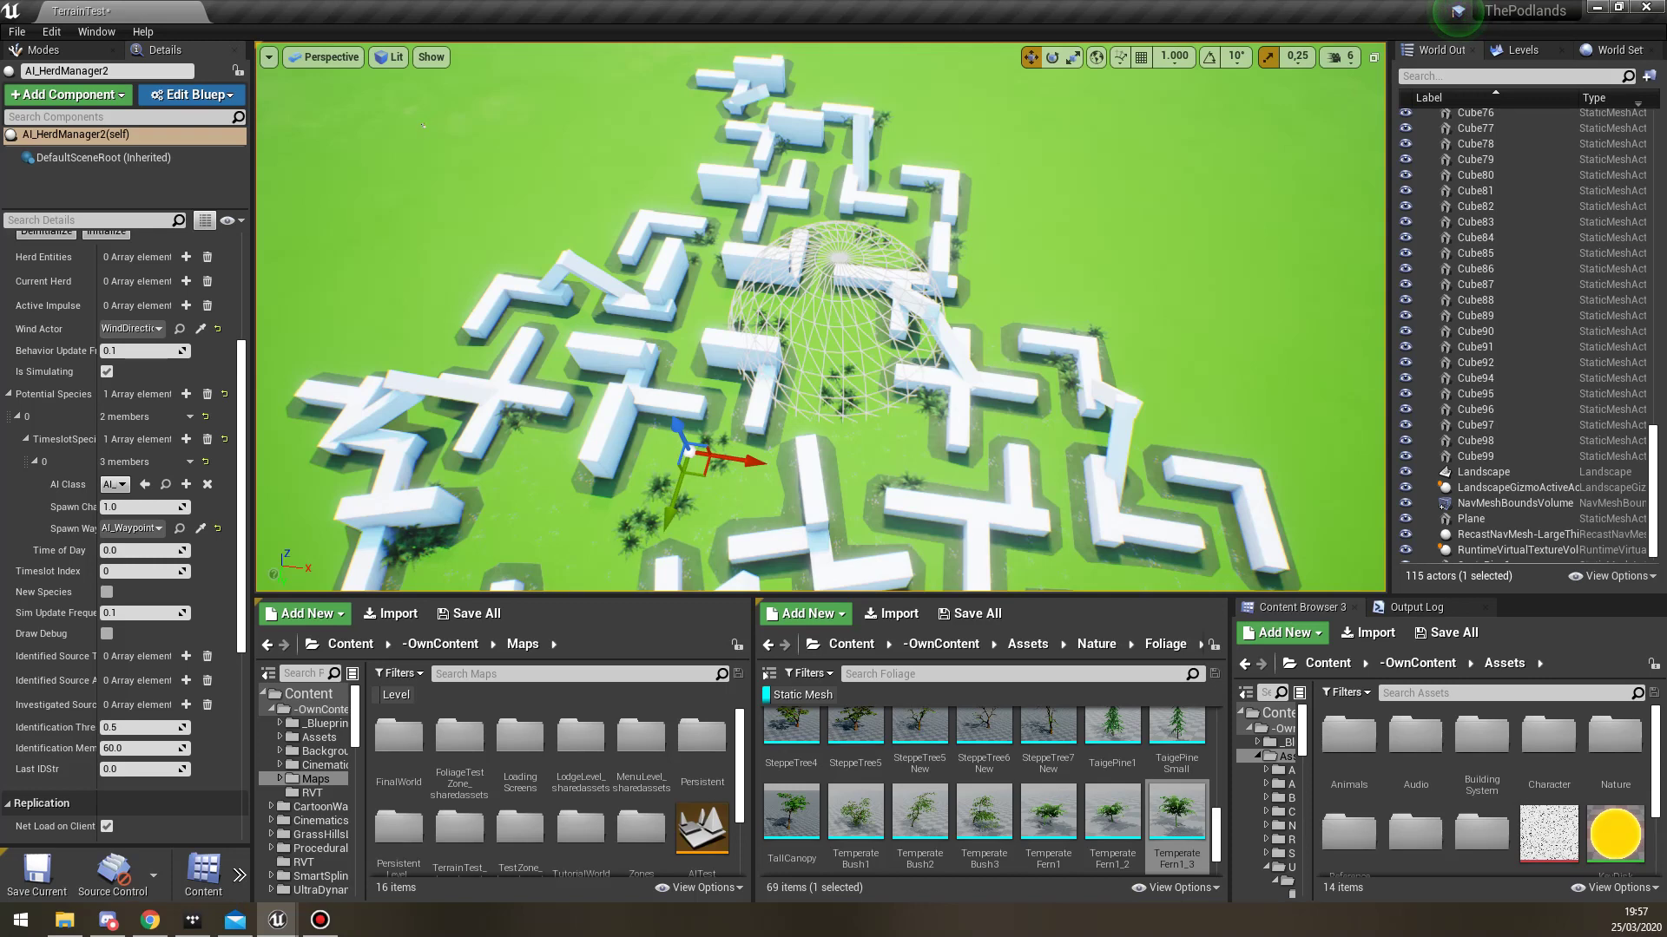
right_drag(422, 125, 372, 153)
key(w)
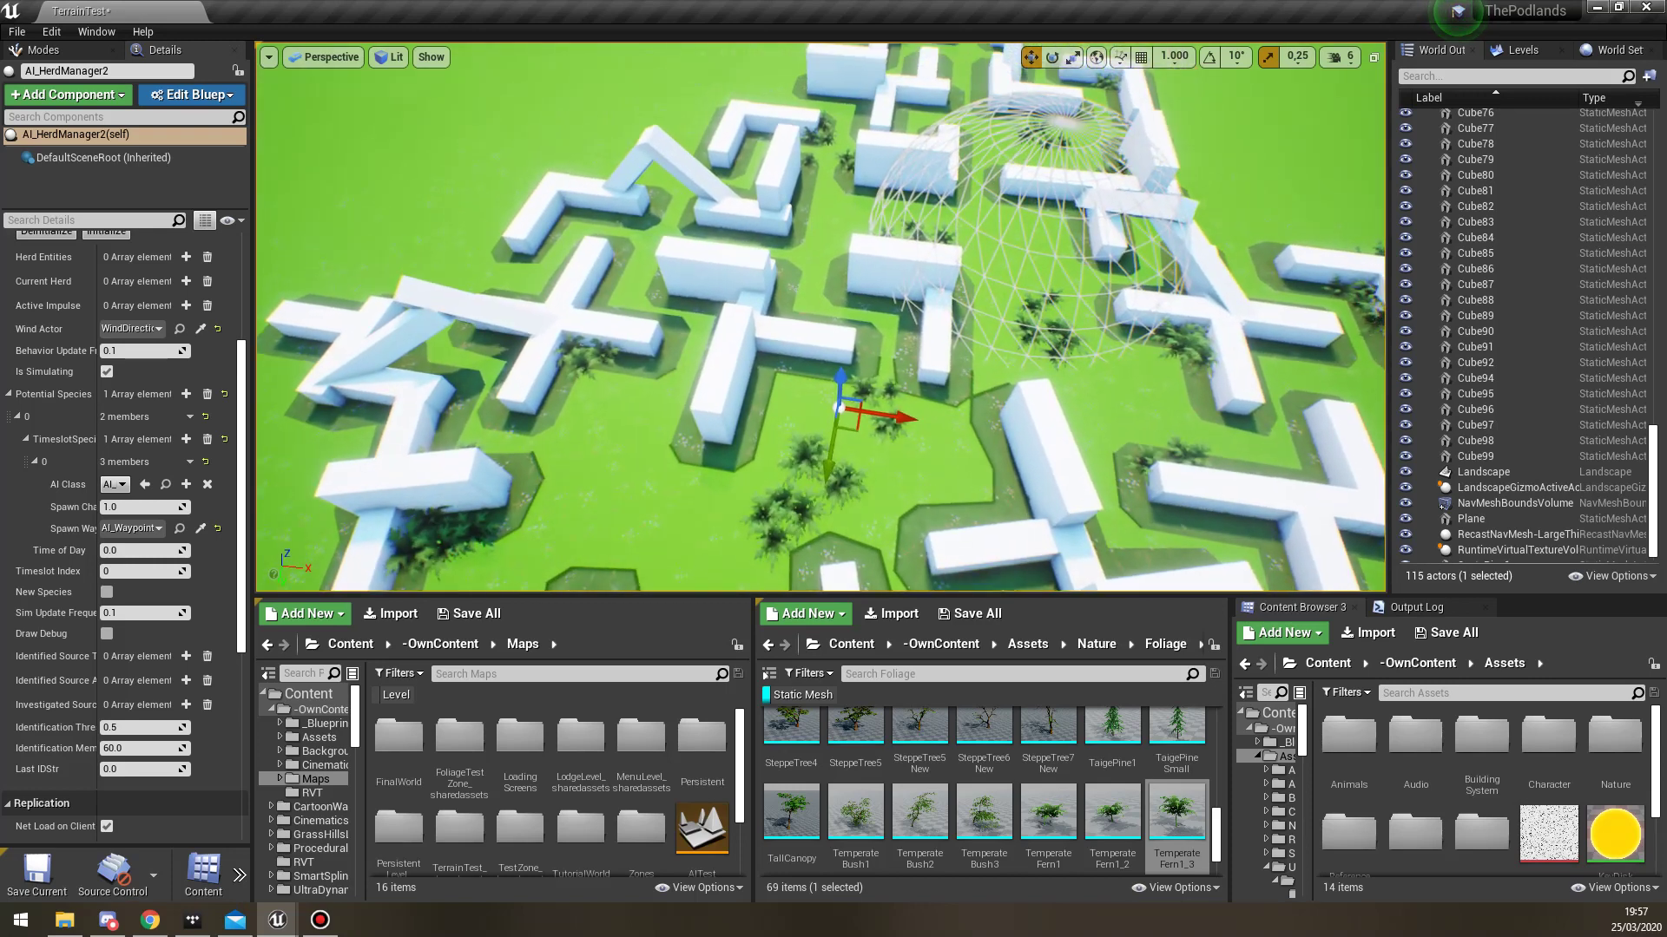
Select the AI_HerdManager actor and start simulating the level in a full-screen viewport.
scroll(1528, 378, up, 20)
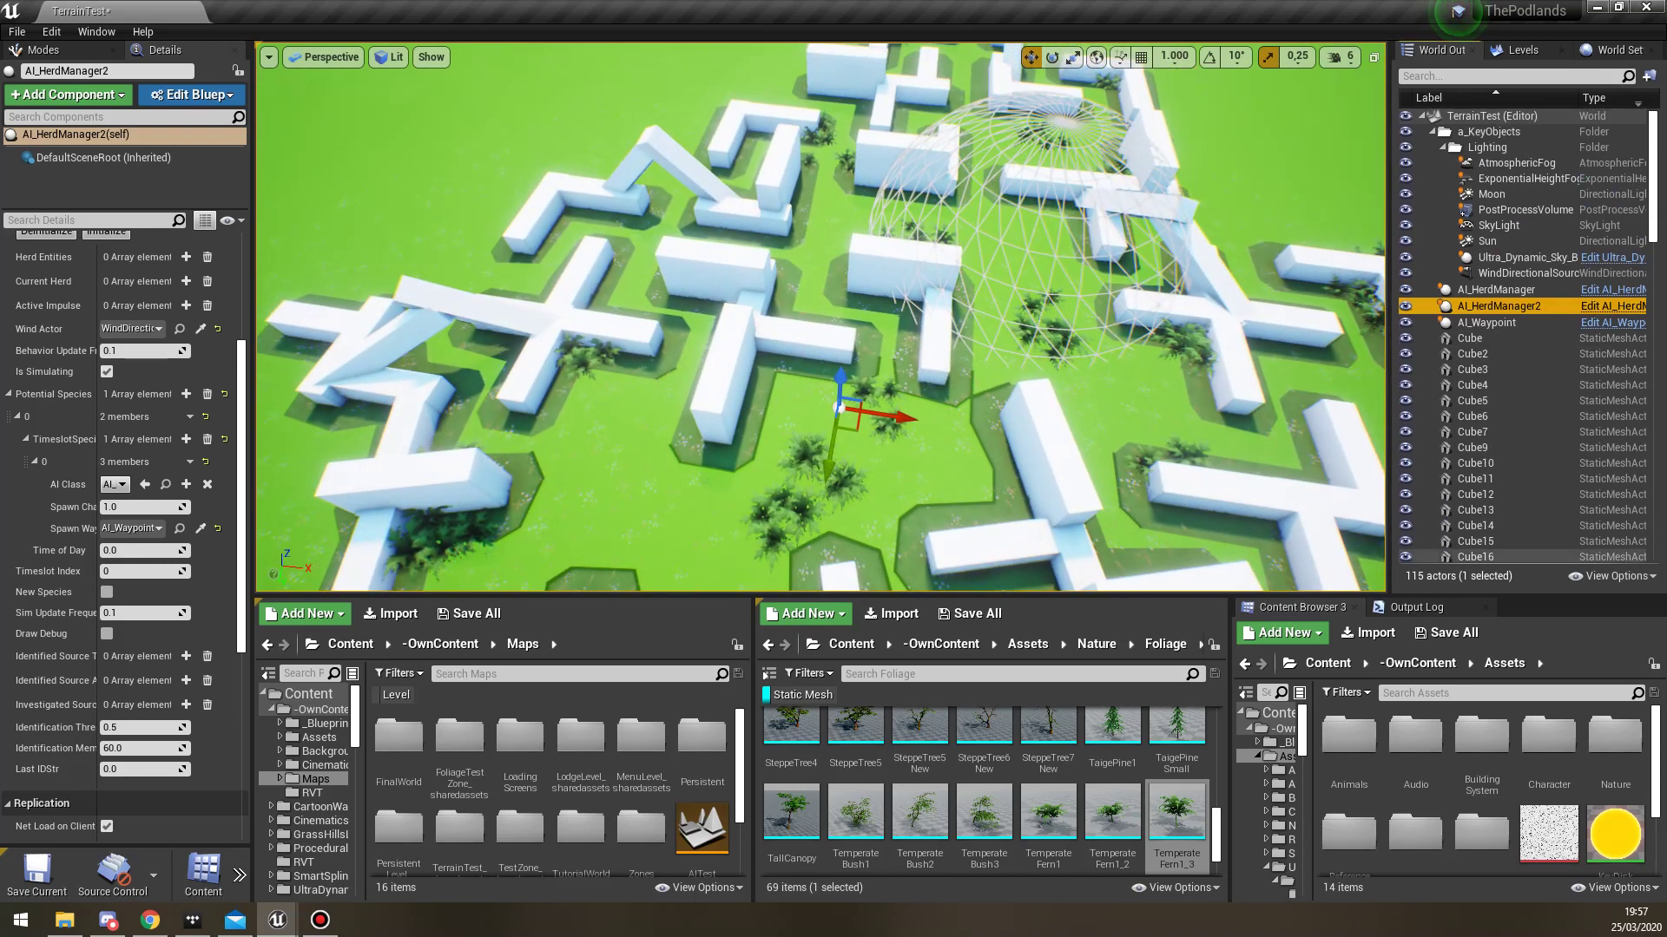
click(1496, 290)
right_drag(1120, 295, 1116, 213)
key(w)
key(F11)
key(w)
key(alt+s)
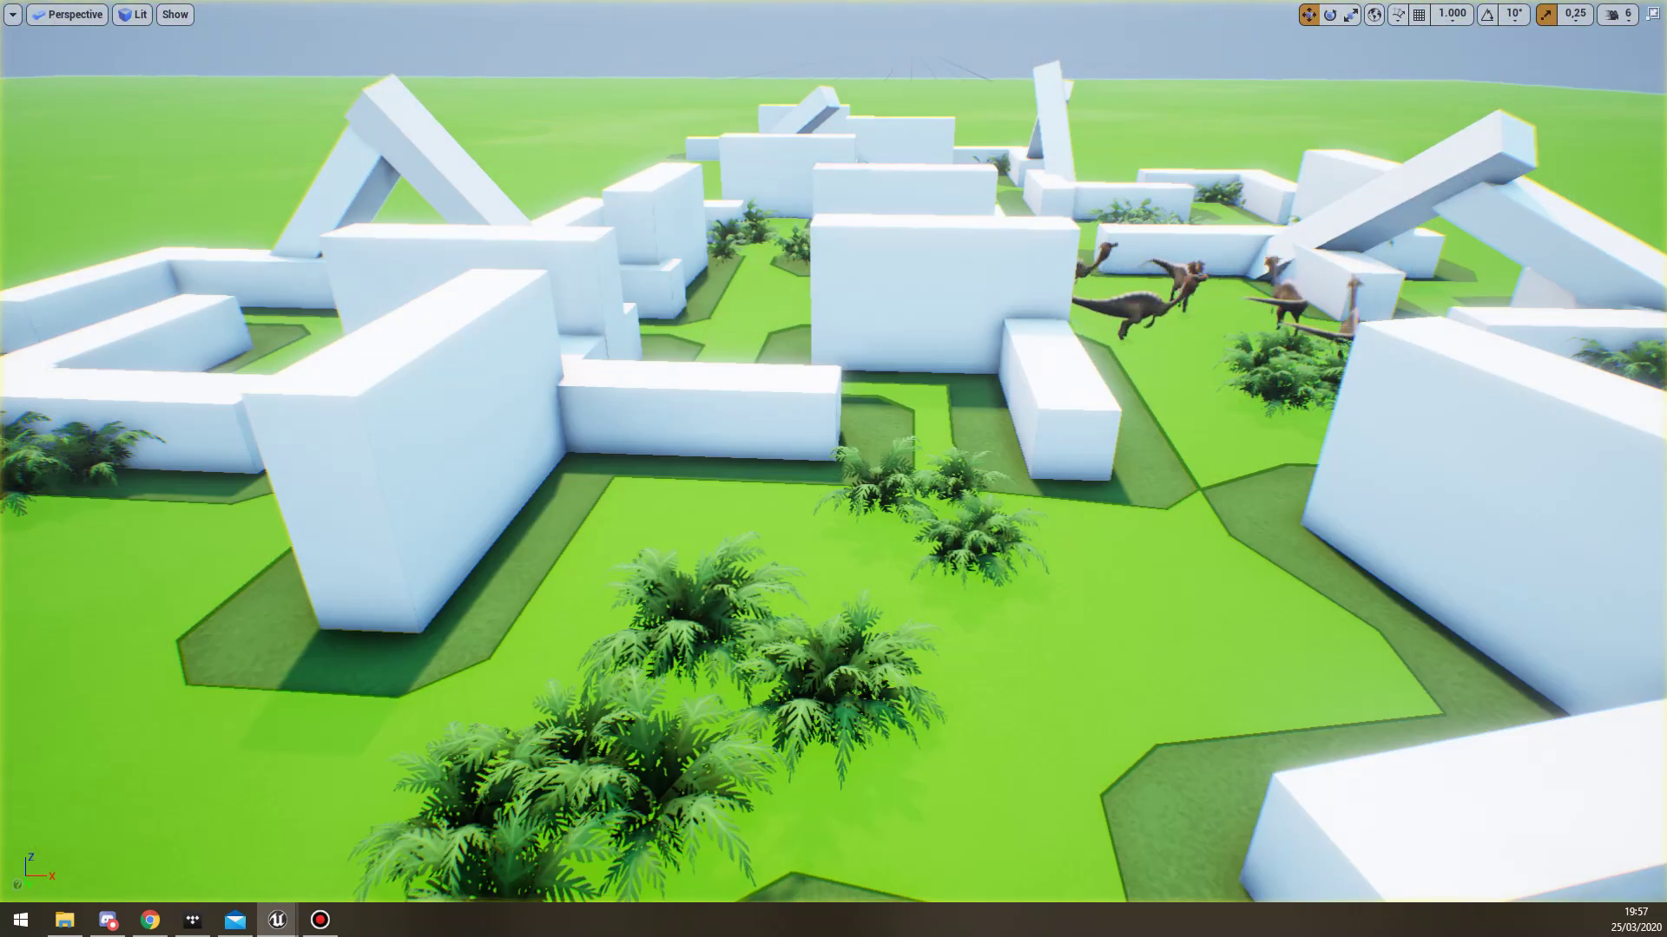
Follow the simulated dinosaurs at close range to examine how they walk through the grass among the blocks.
key(w)
right_drag(1119, 295, 1480, 314)
key(w)
key(w)
key(s)
right_drag(807, 531, 807, 531)
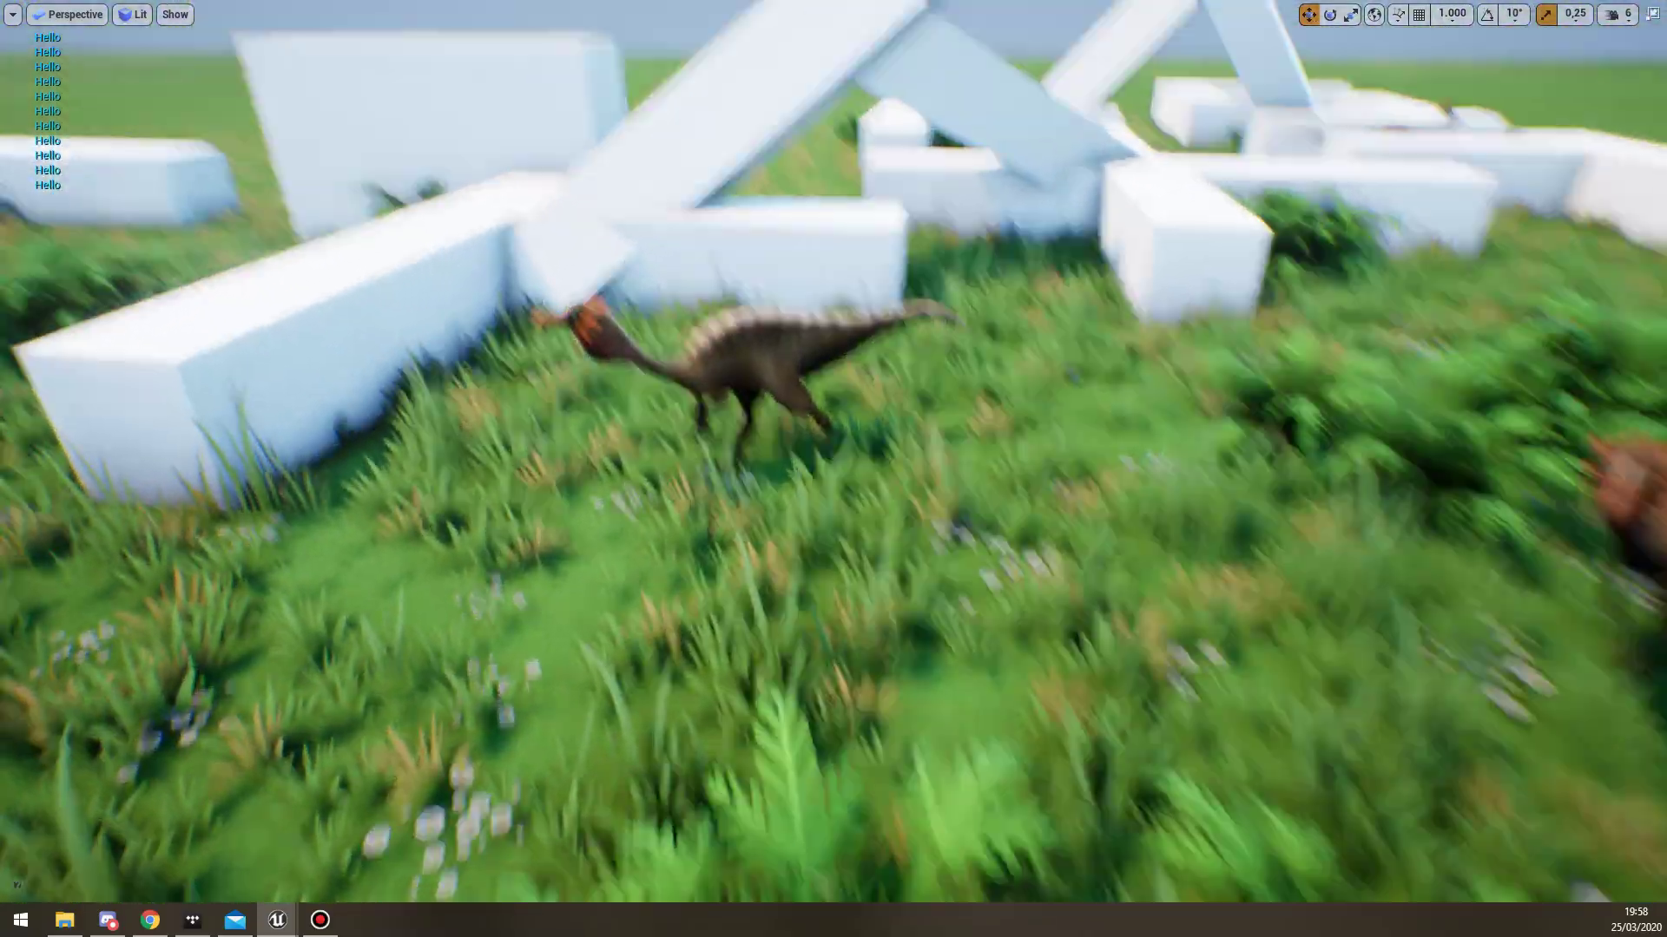
right_drag(807, 531, 807, 531)
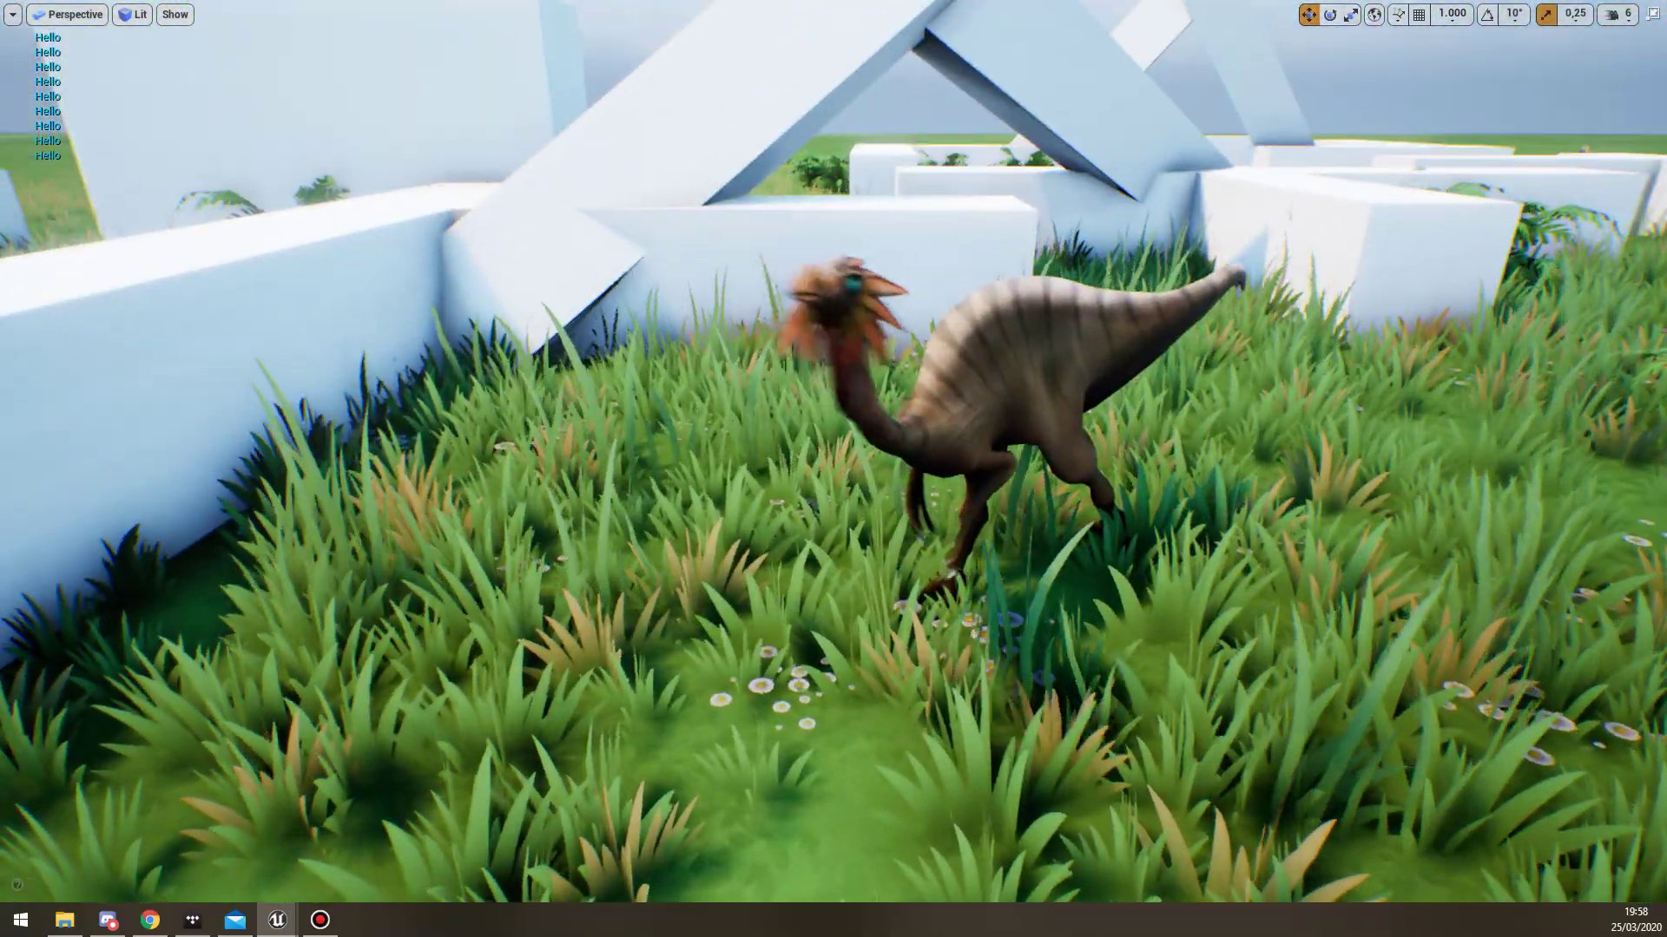
right_drag(807, 532, 807, 531)
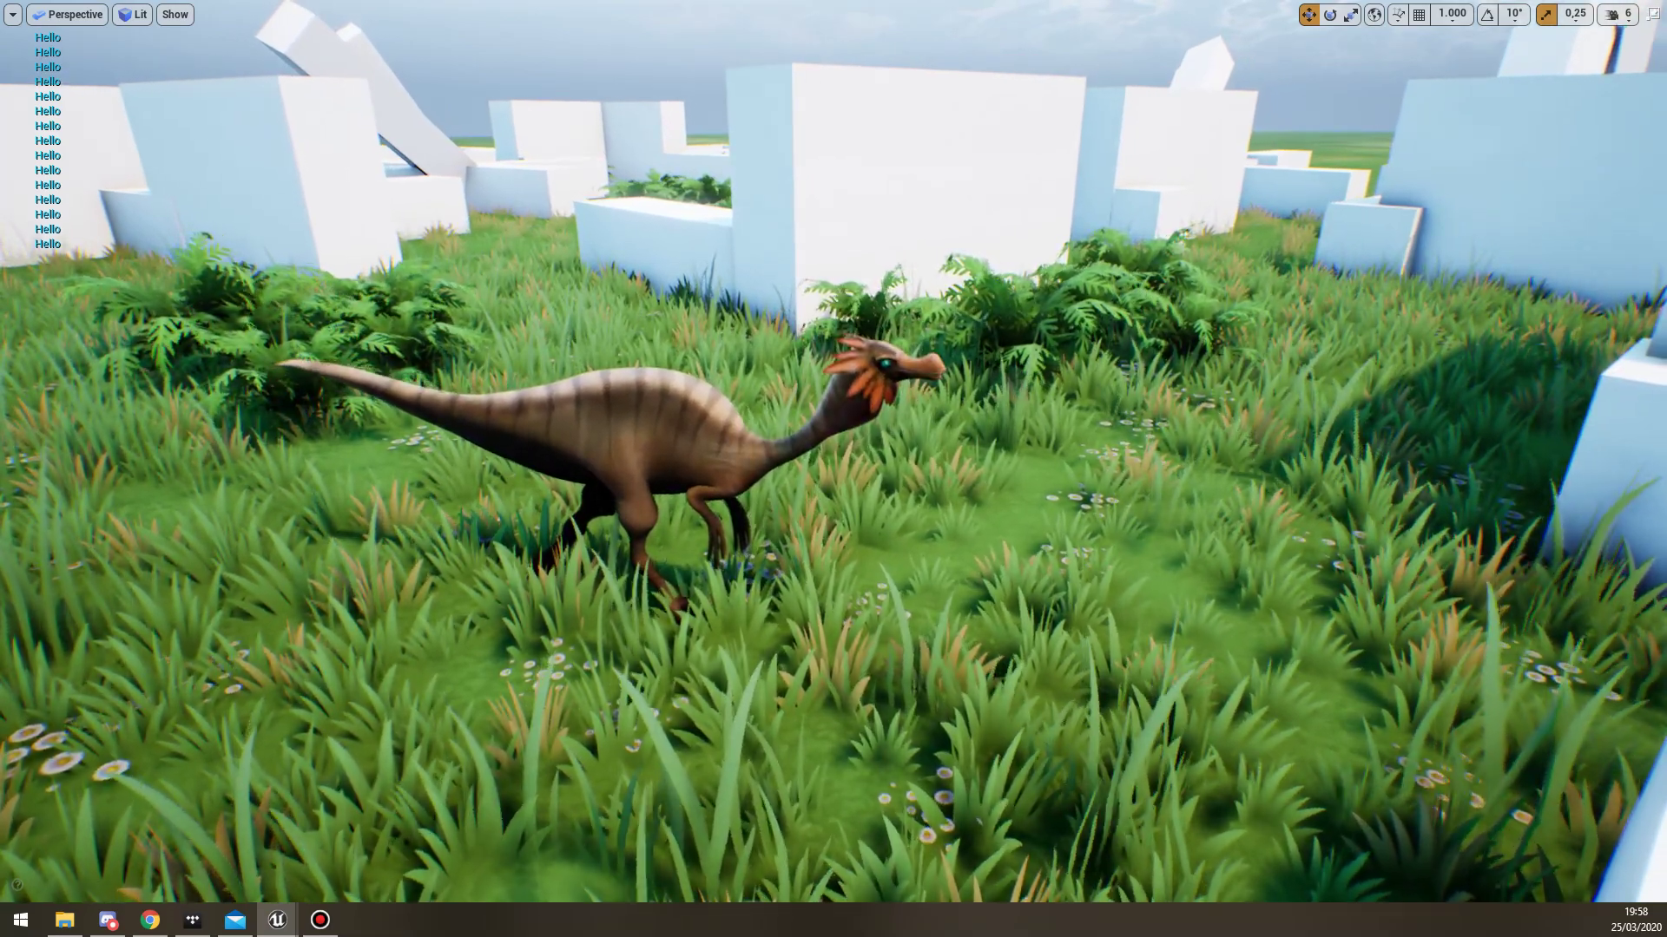
key(d)
key(a)
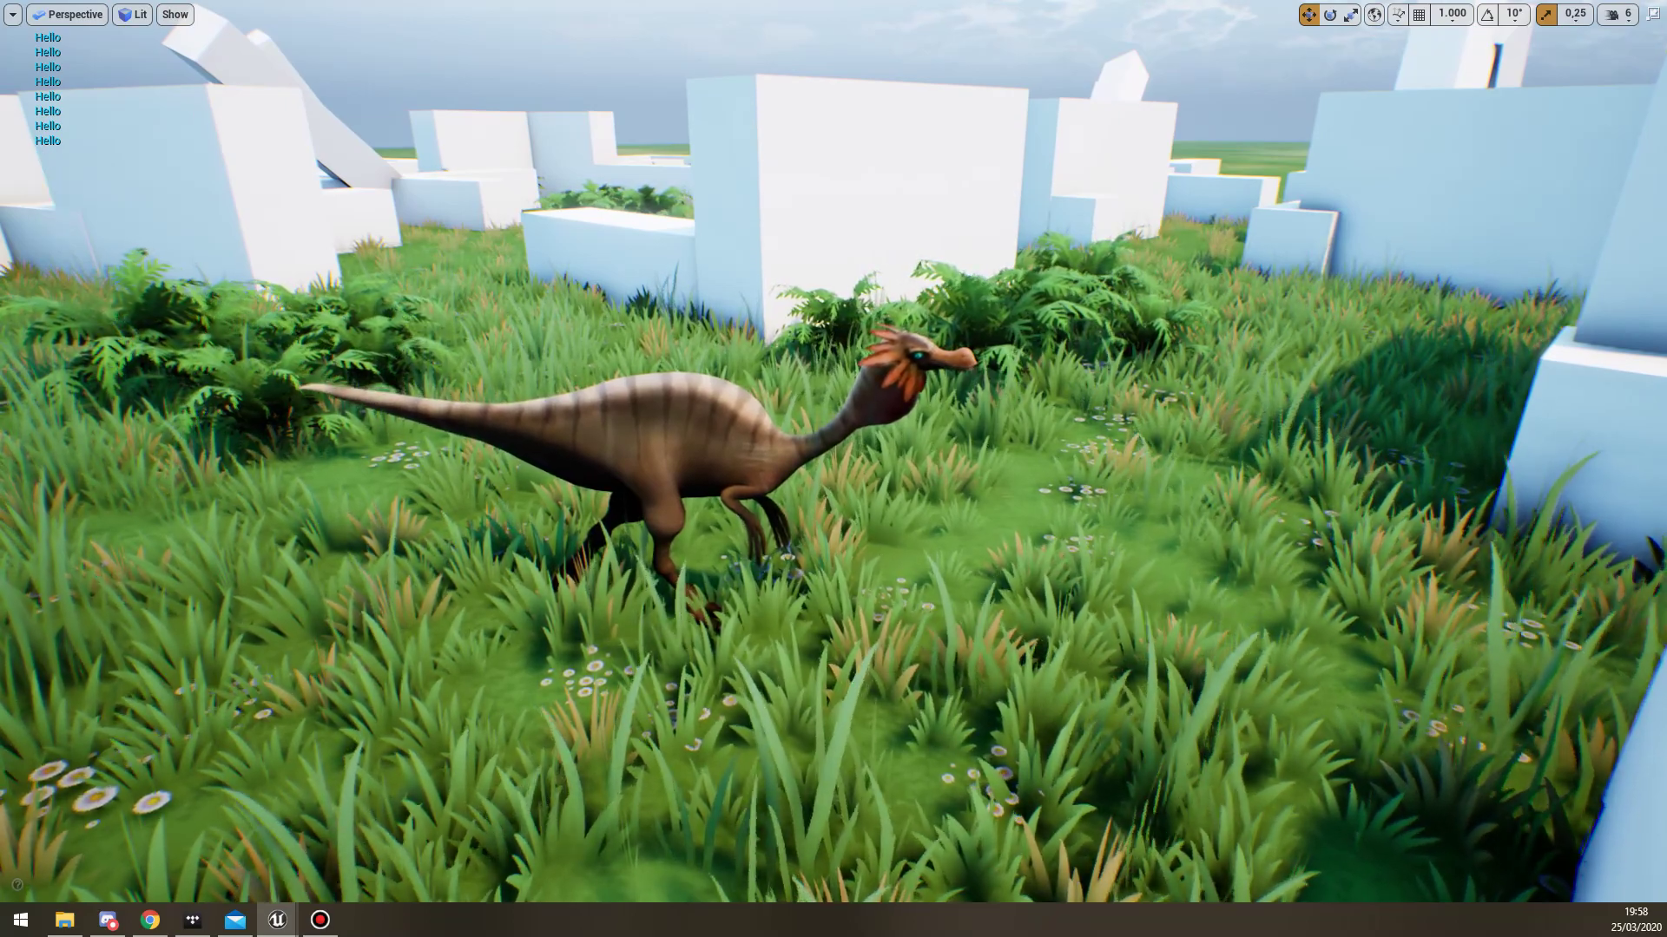
right_drag(834, 469, 1267, 369)
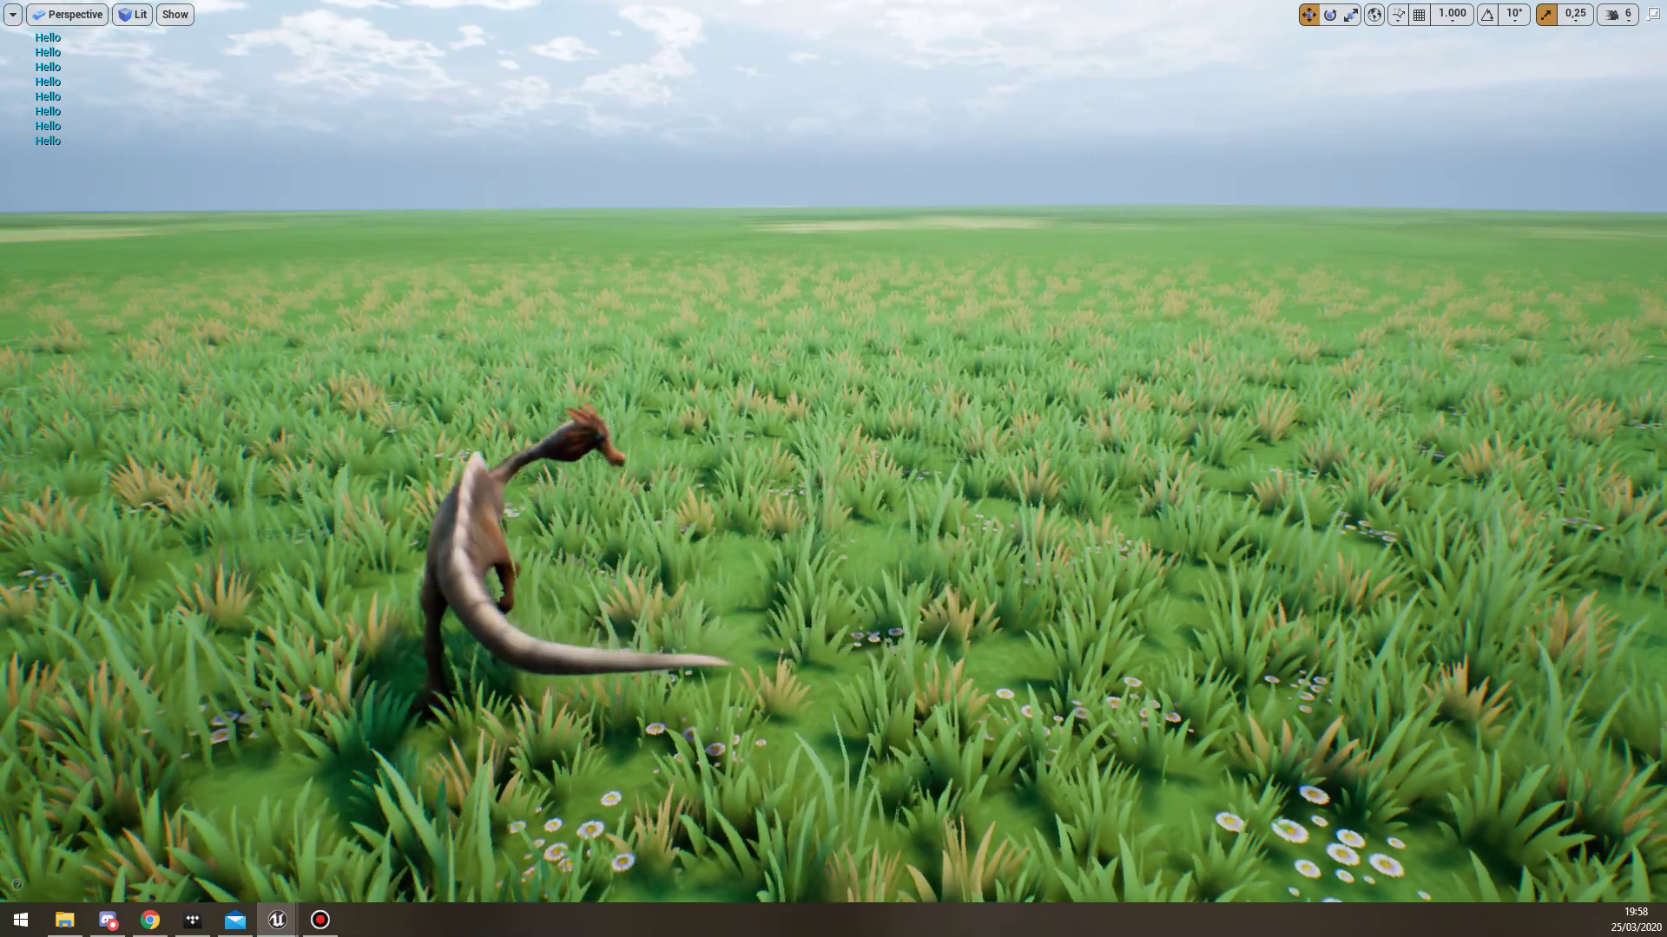
Follow the dinosaurs across the open grassland beyond the blocks and examine their movement and turning.
key(g)
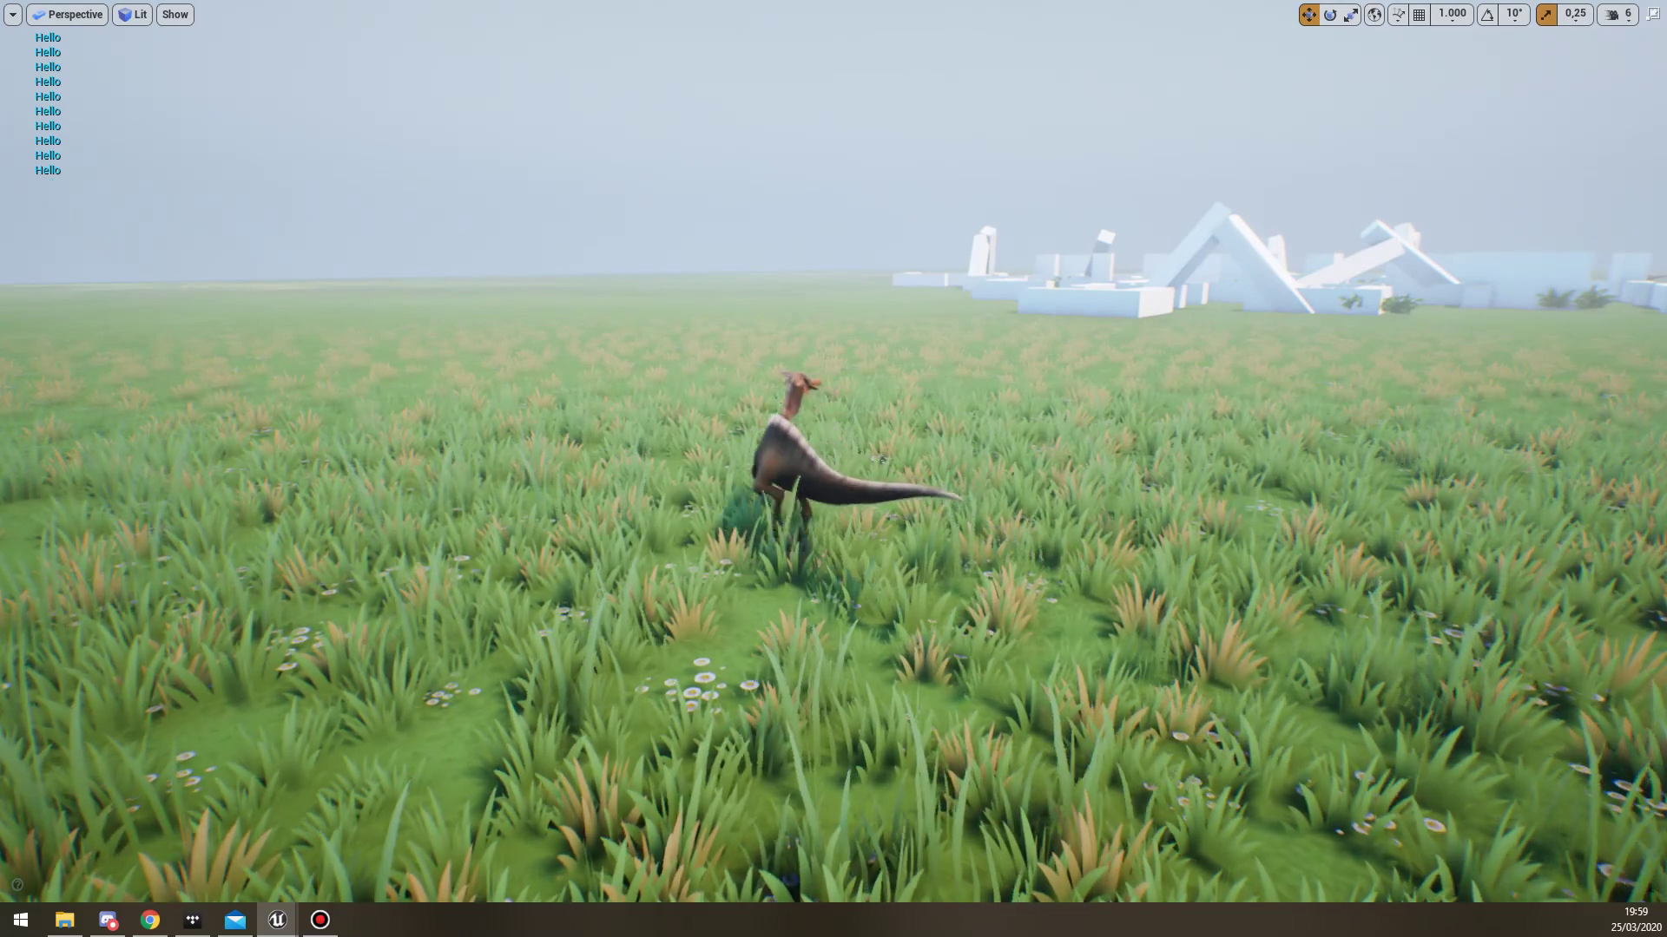
key(w)
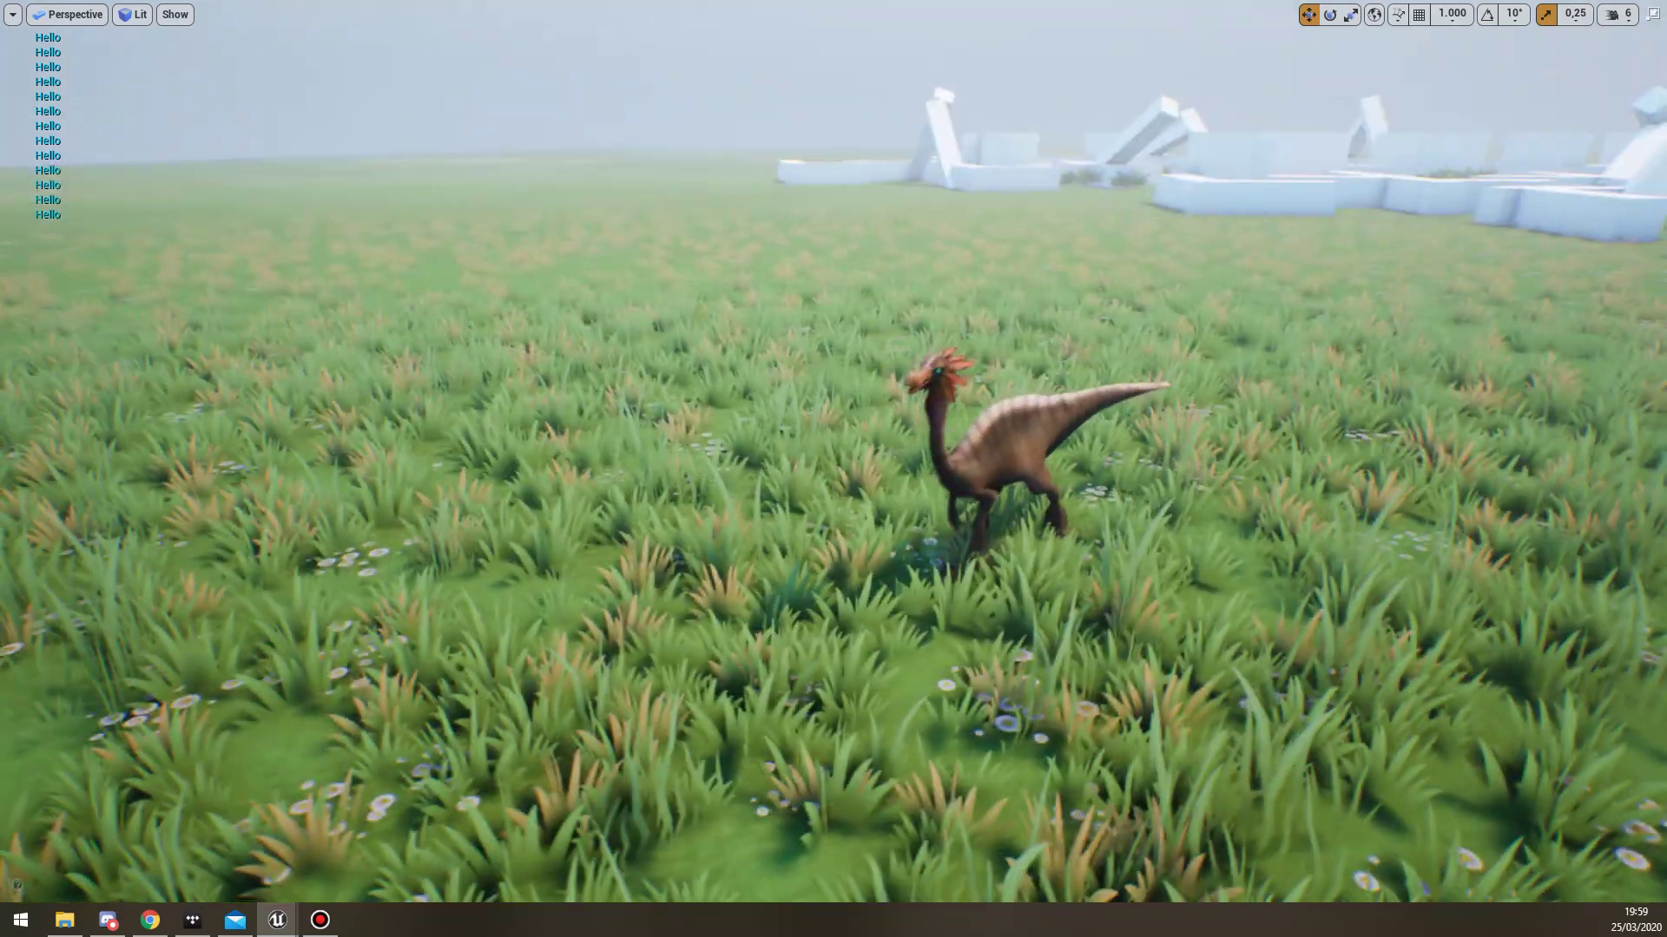
right_drag(834, 469, 815, 408)
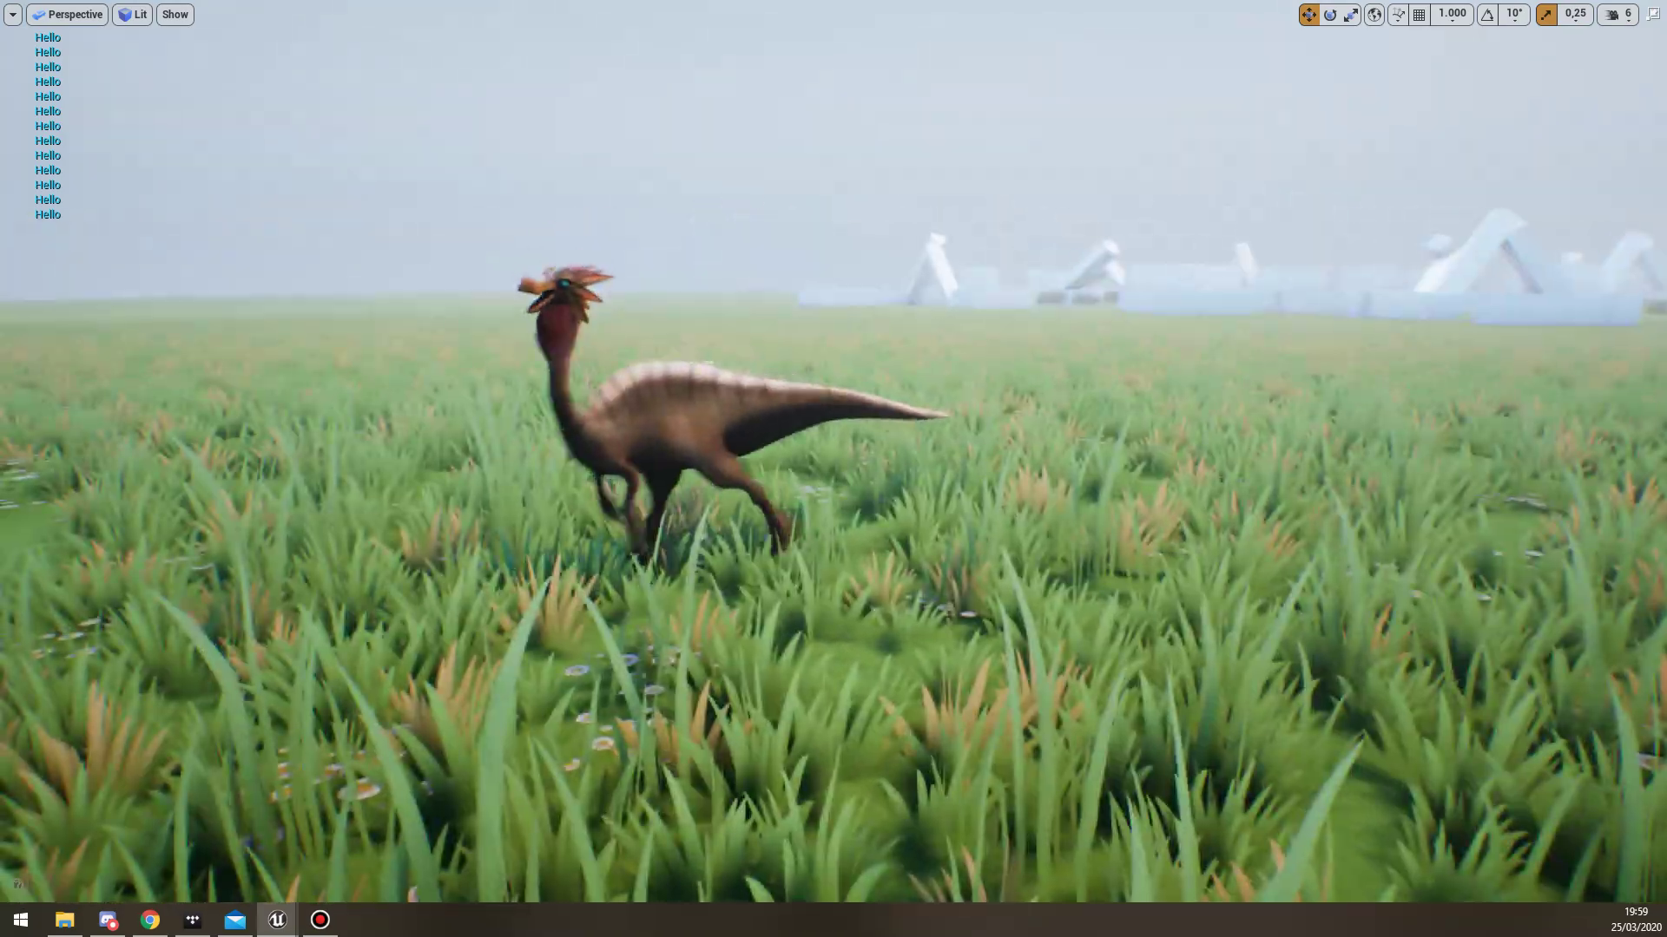
key(w)
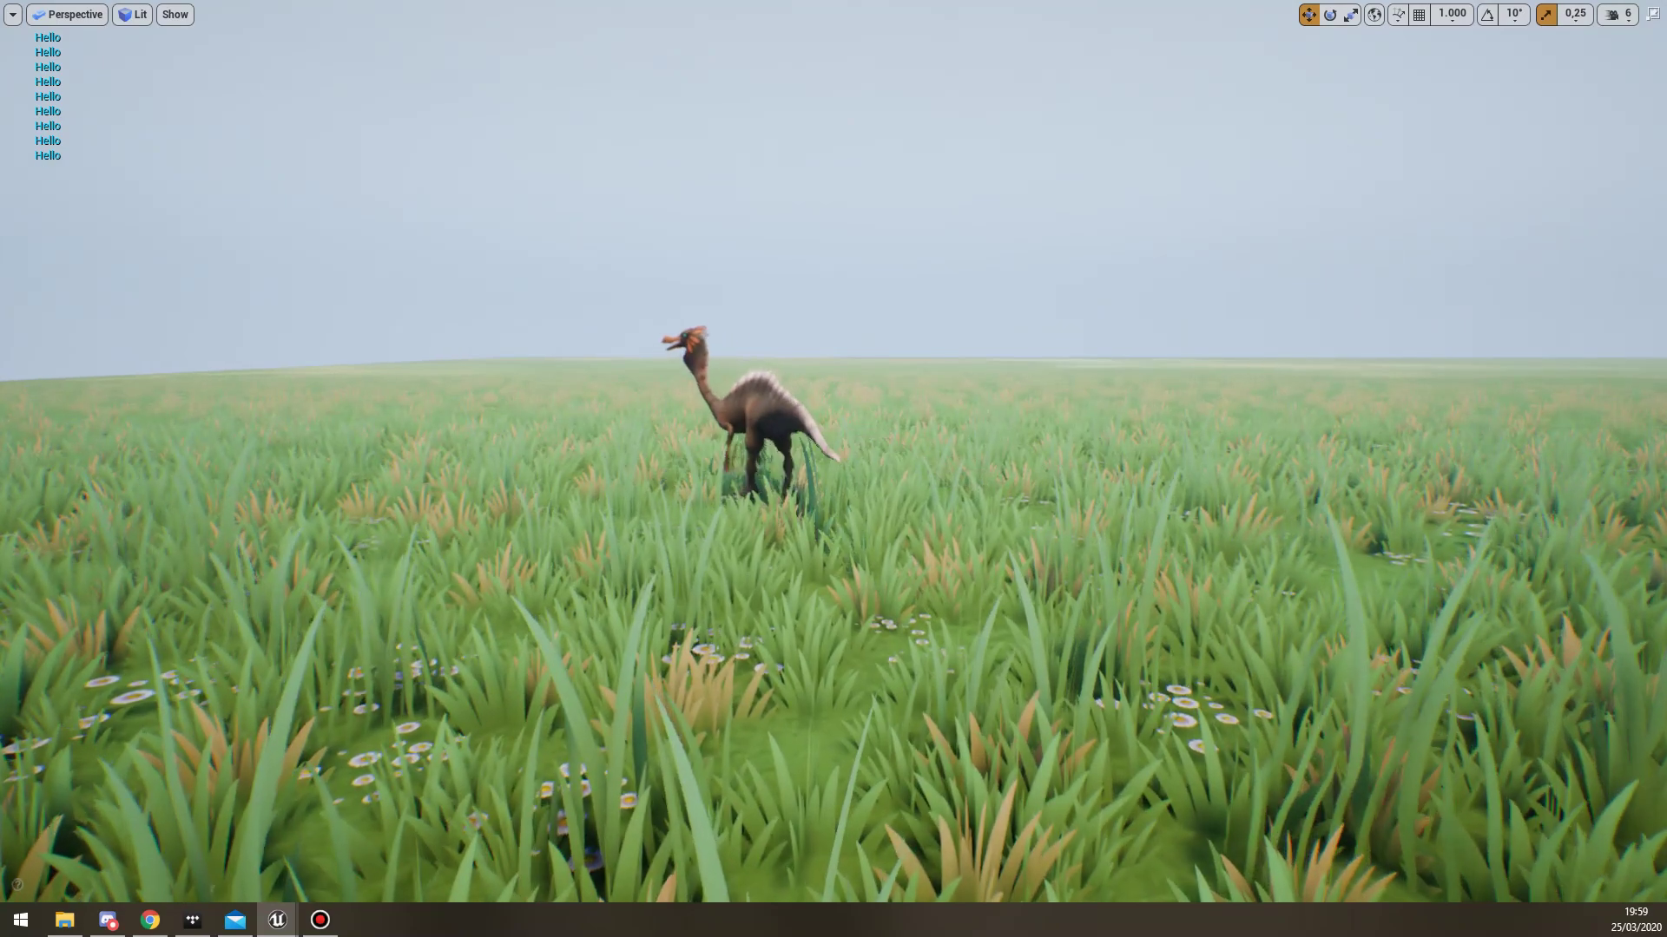
right_drag(834, 434, 1137, 408)
key(w)
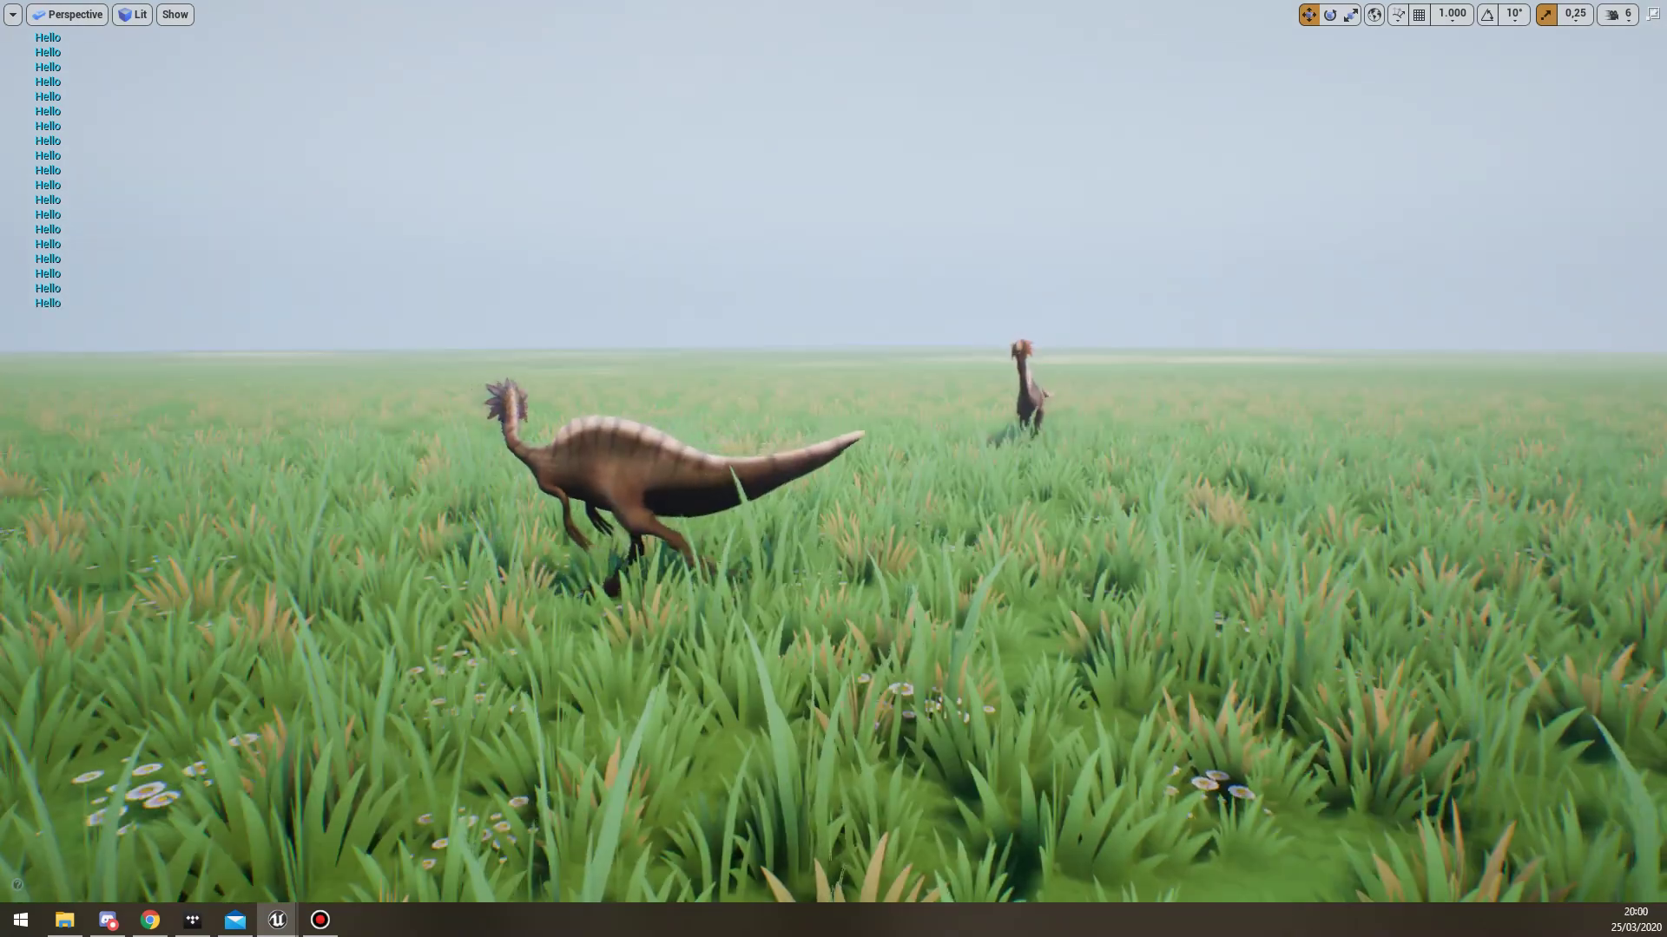
right_drag(833, 469, 903, 456)
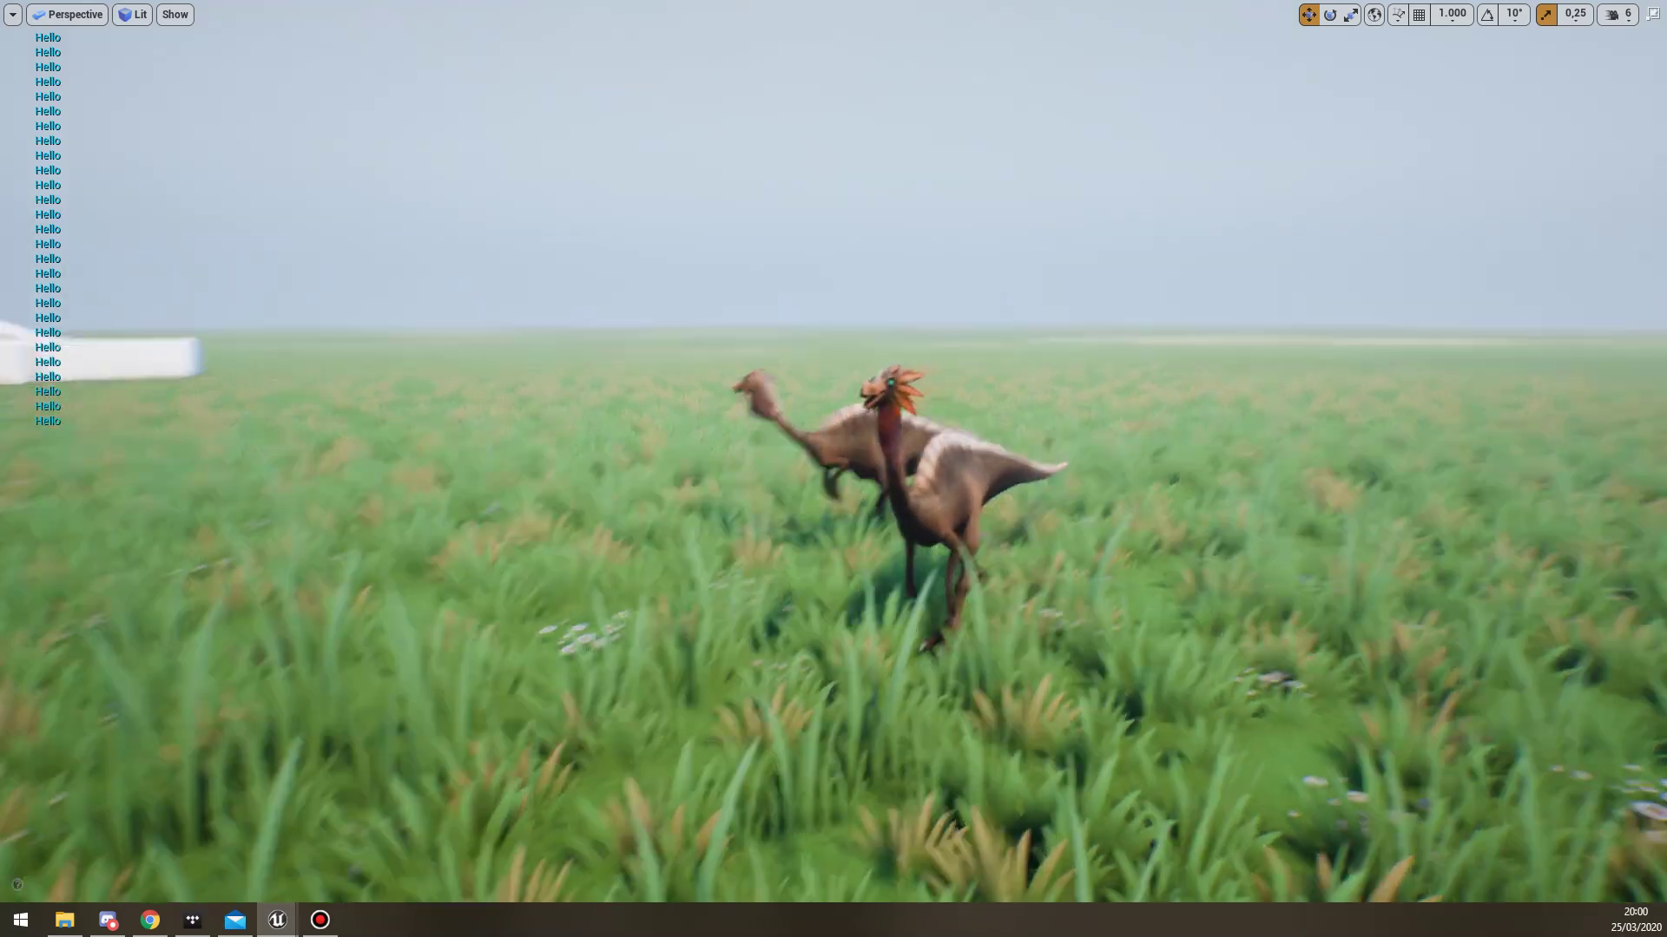
mouse_move(833, 468)
right_down()
mouse_move(764, 490)
mouse_move(781, 482)
mouse_move(742, 472)
mouse_move(807, 450)
mouse_move(829, 473)
mouse_move(785, 490)
mouse_move(833, 479)
mouse_move(829, 513)
mouse_move(668, 534)
mouse_move(825, 486)
mouse_move(803, 495)
mouse_move(677, 443)
mouse_move(699, 512)
mouse_move(945, 521)
mouse_move(734, 463)
mouse_move(823, 469)
right_up()
Stop the simulation, leave the full-screen viewport and save the TerrainTest level.
key(Escape)
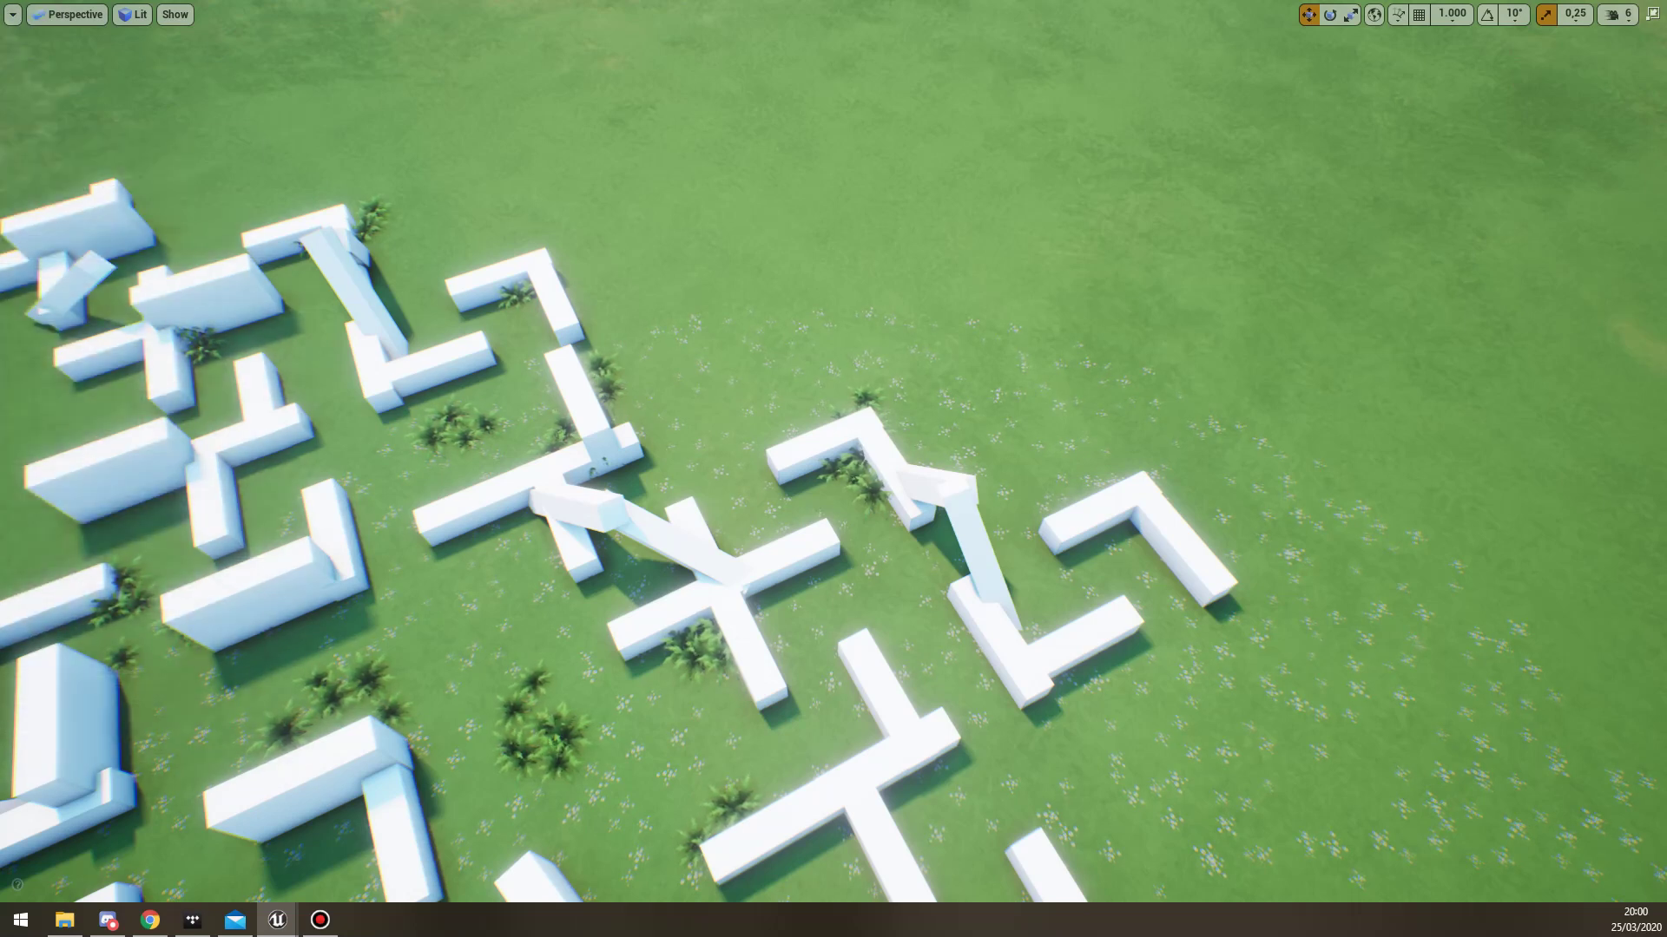
right_drag(834, 469, 877, 499)
key(F11)
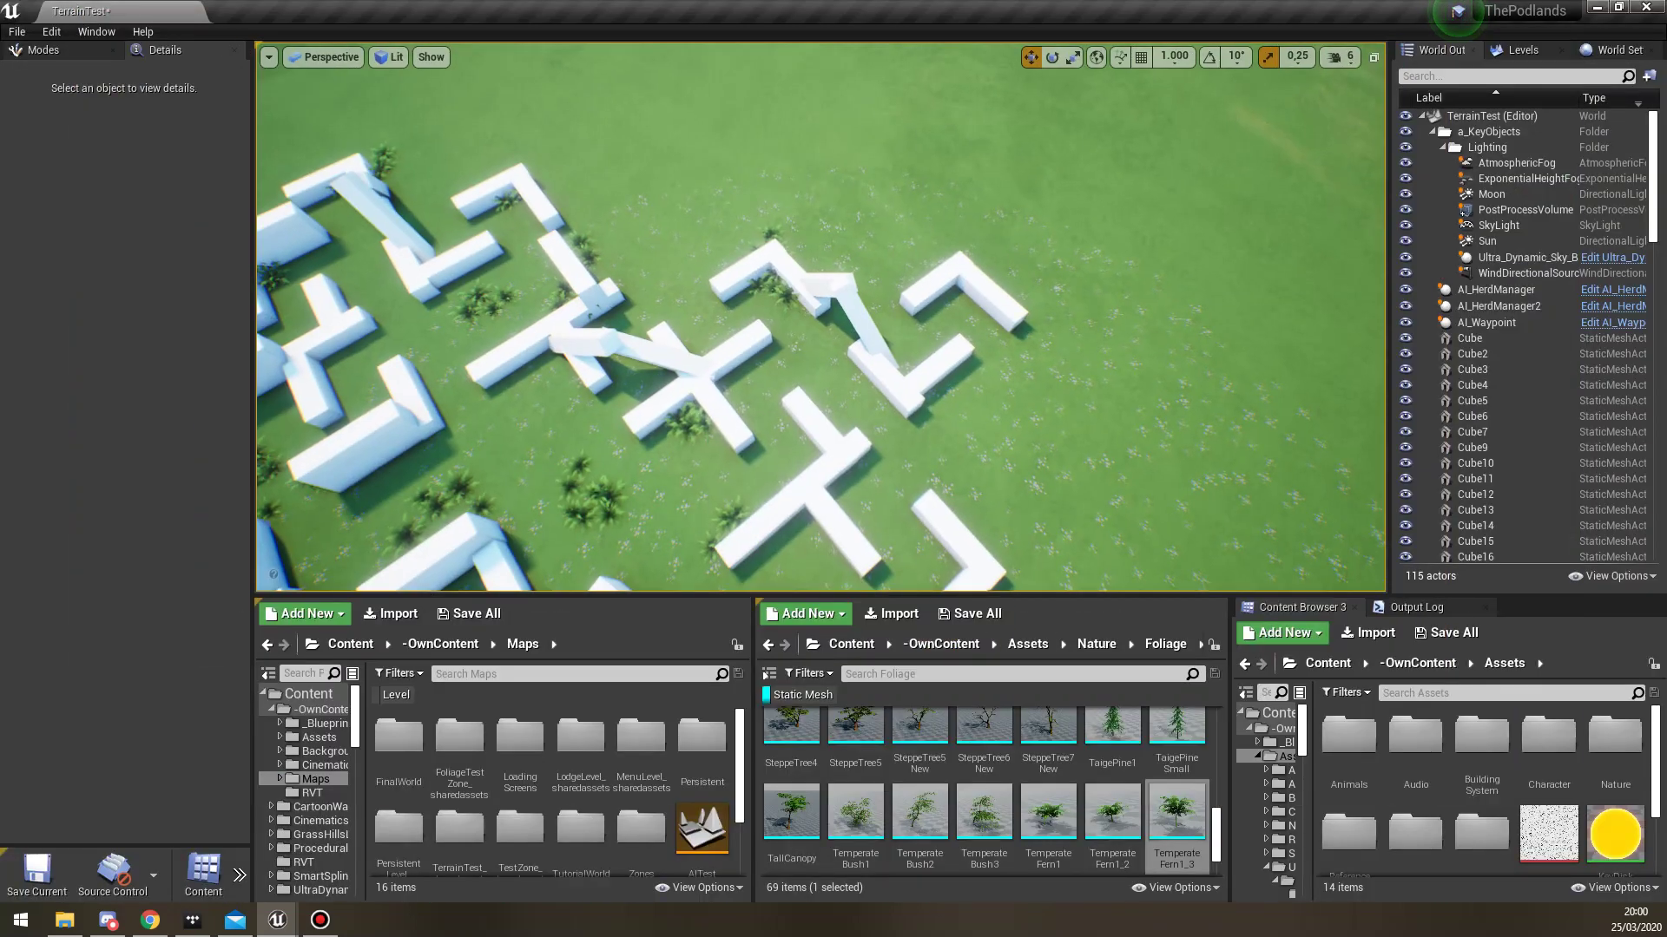
key(ctrl+s)
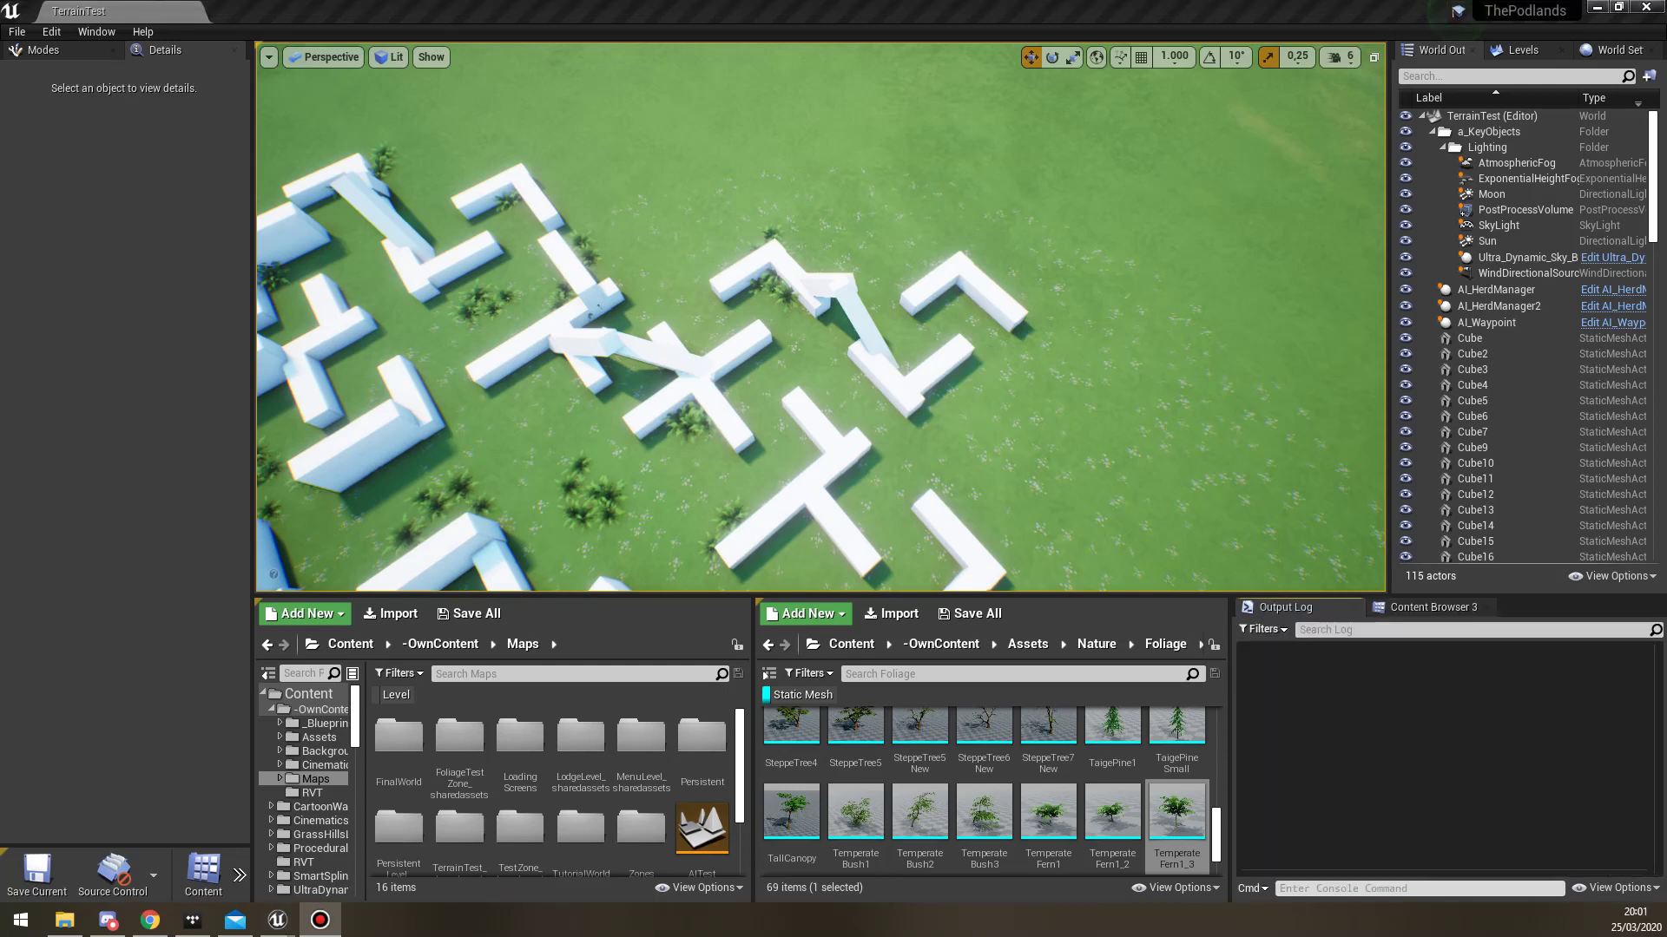
Bring Content Browser 3 back into view and show the obstacle course in a full-screen viewport.
right_drag(820, 316, 786, 316)
click(1433, 608)
key(F11)
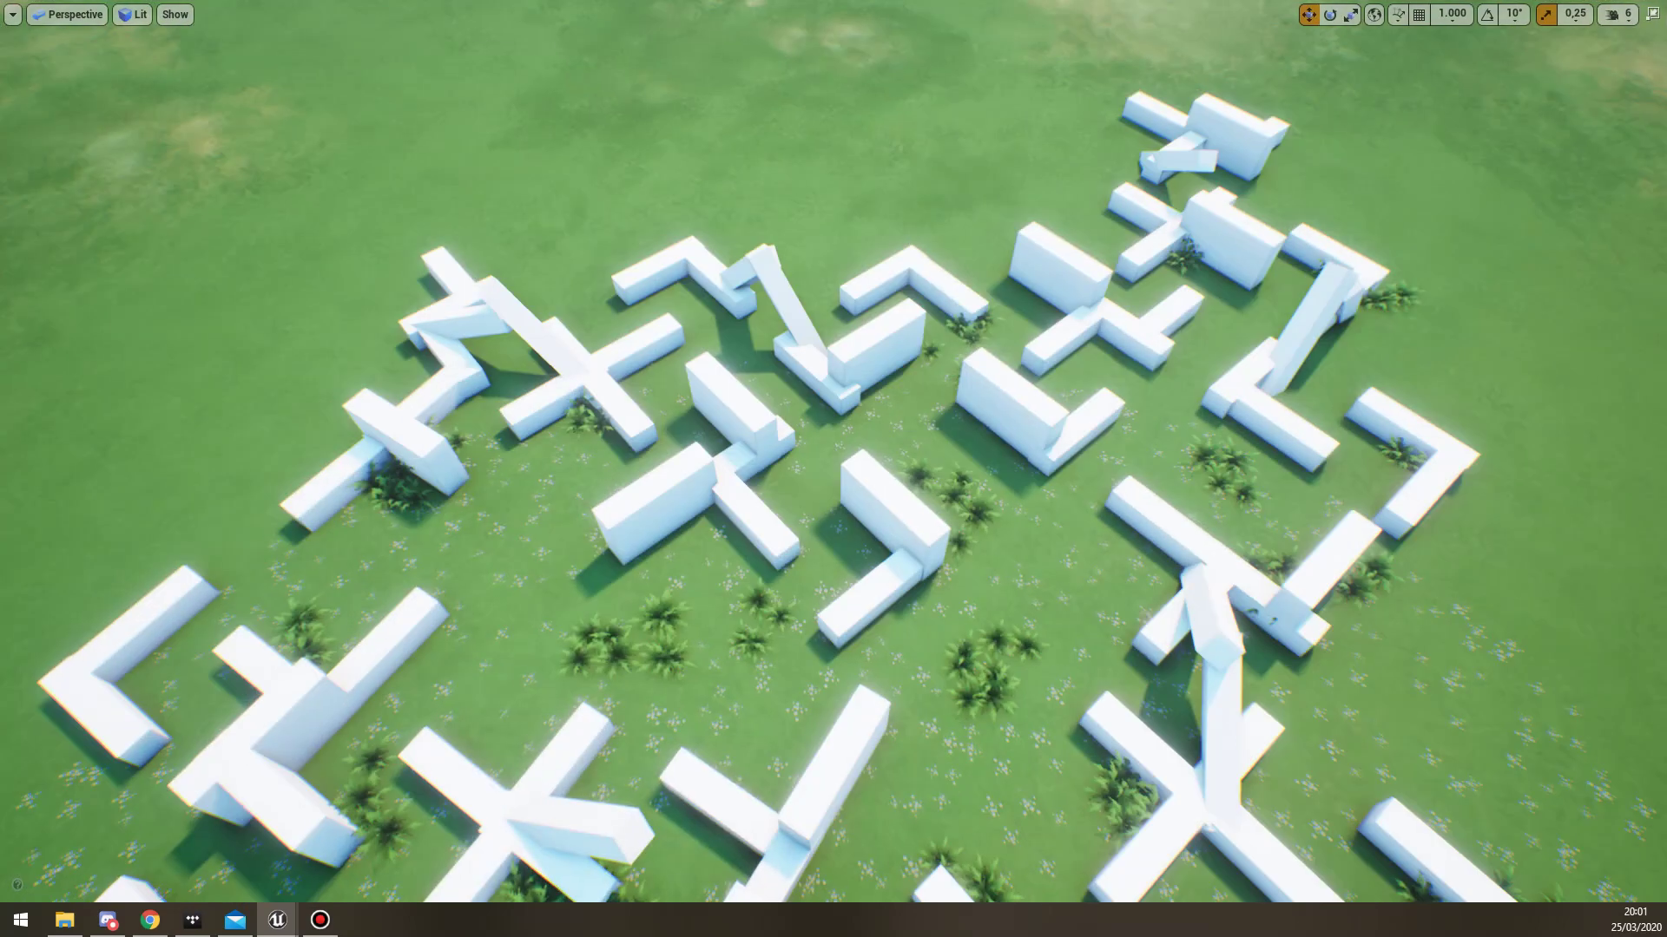
right_drag(833, 468, 781, 373)
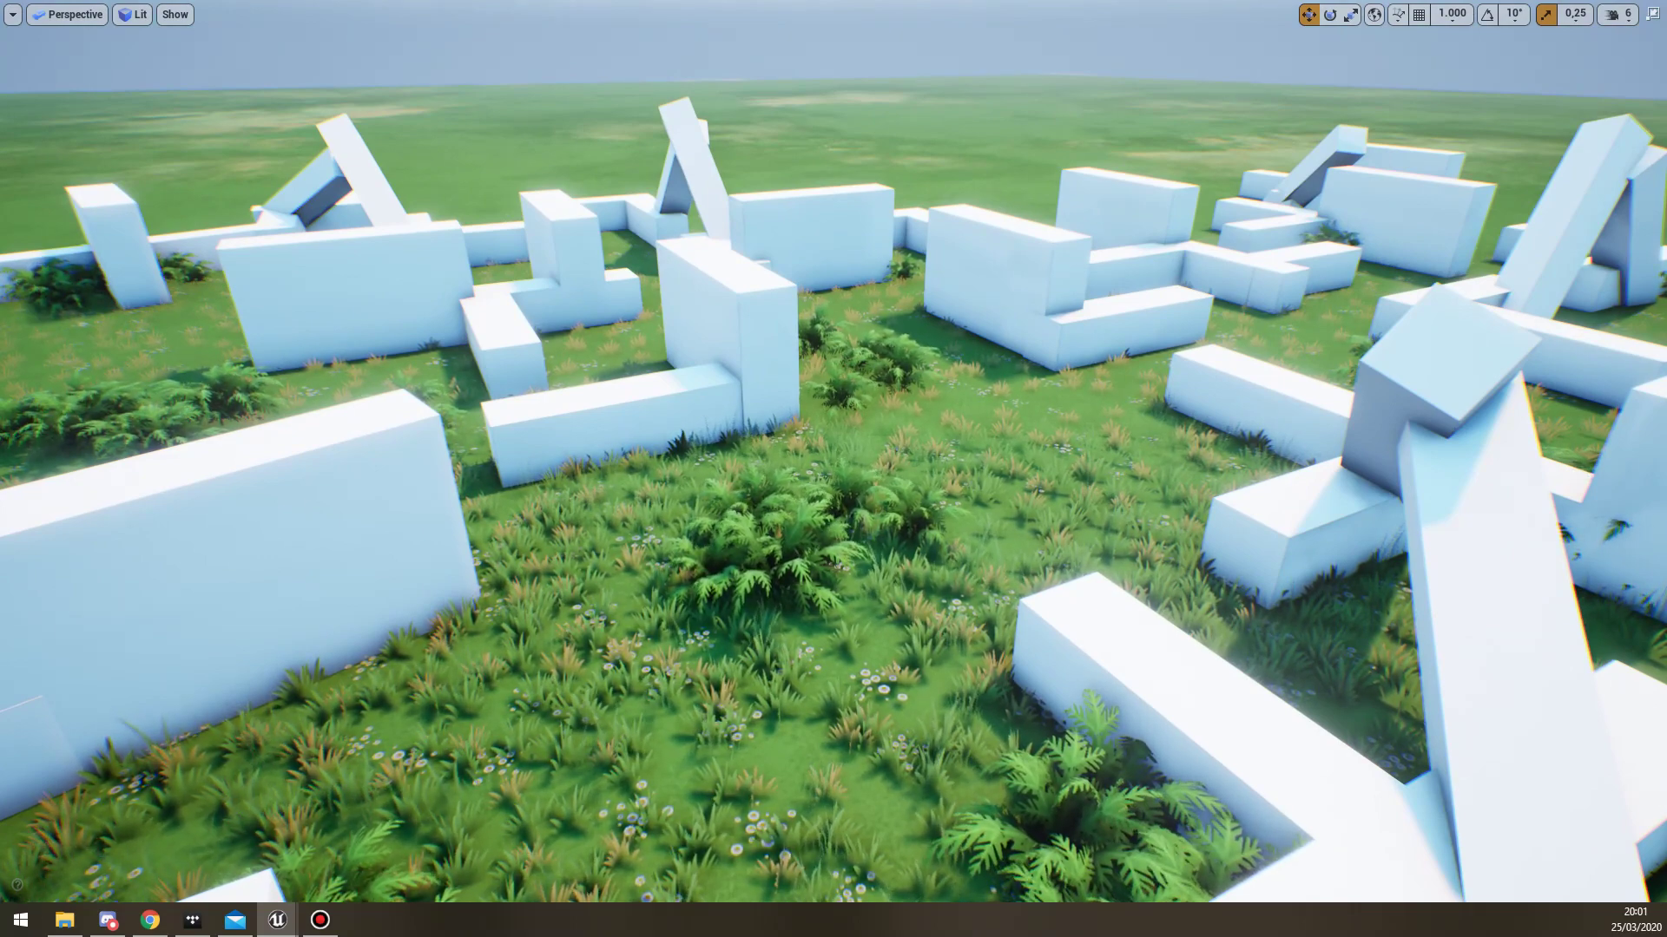
Simulate the level again with the navigation mesh shown and watch from above how the dinosaurs navigate around the blocks.
right_drag(807, 442, 759, 453)
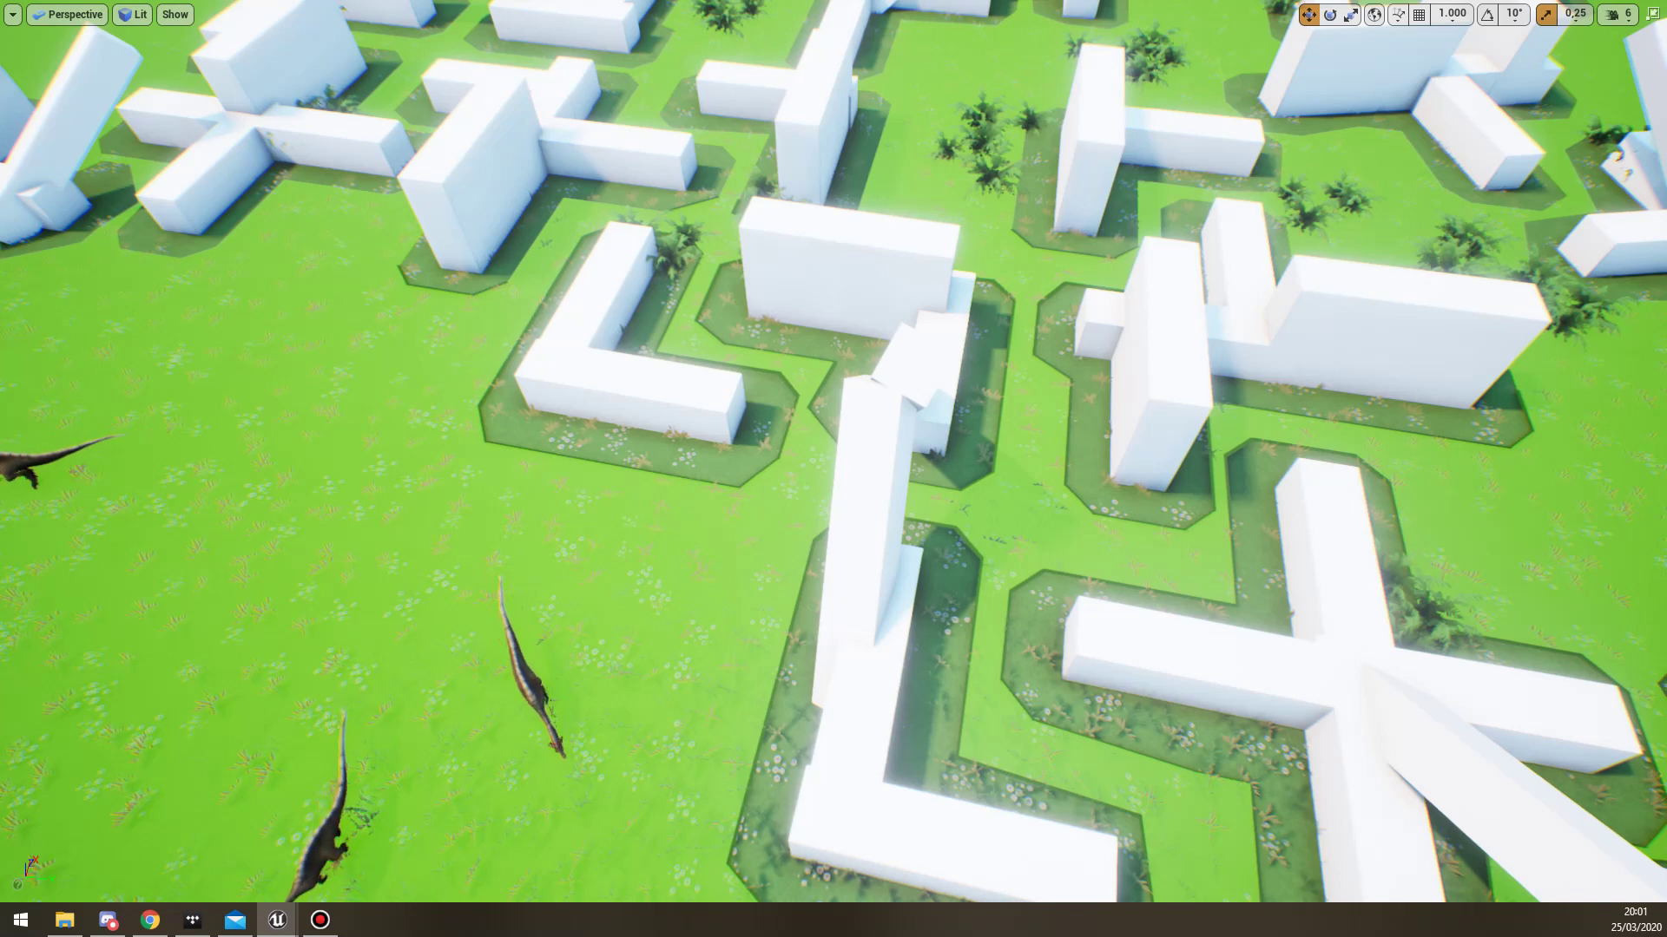
right_drag(833, 469, 664, 449)
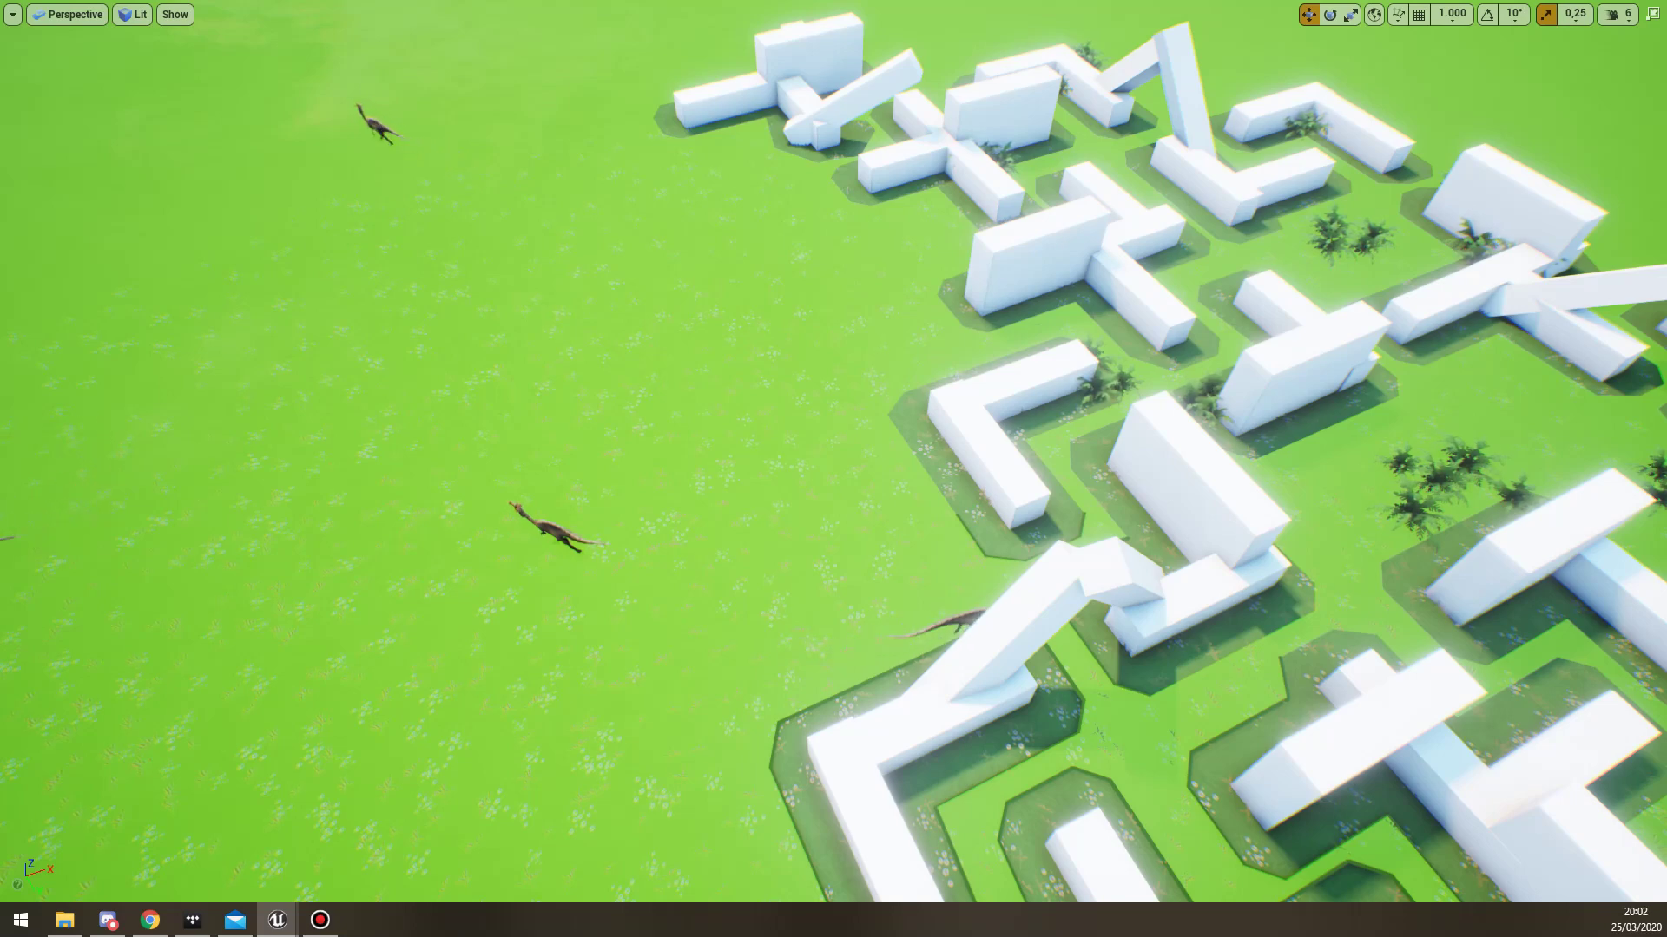
right_drag(833, 469, 1020, 477)
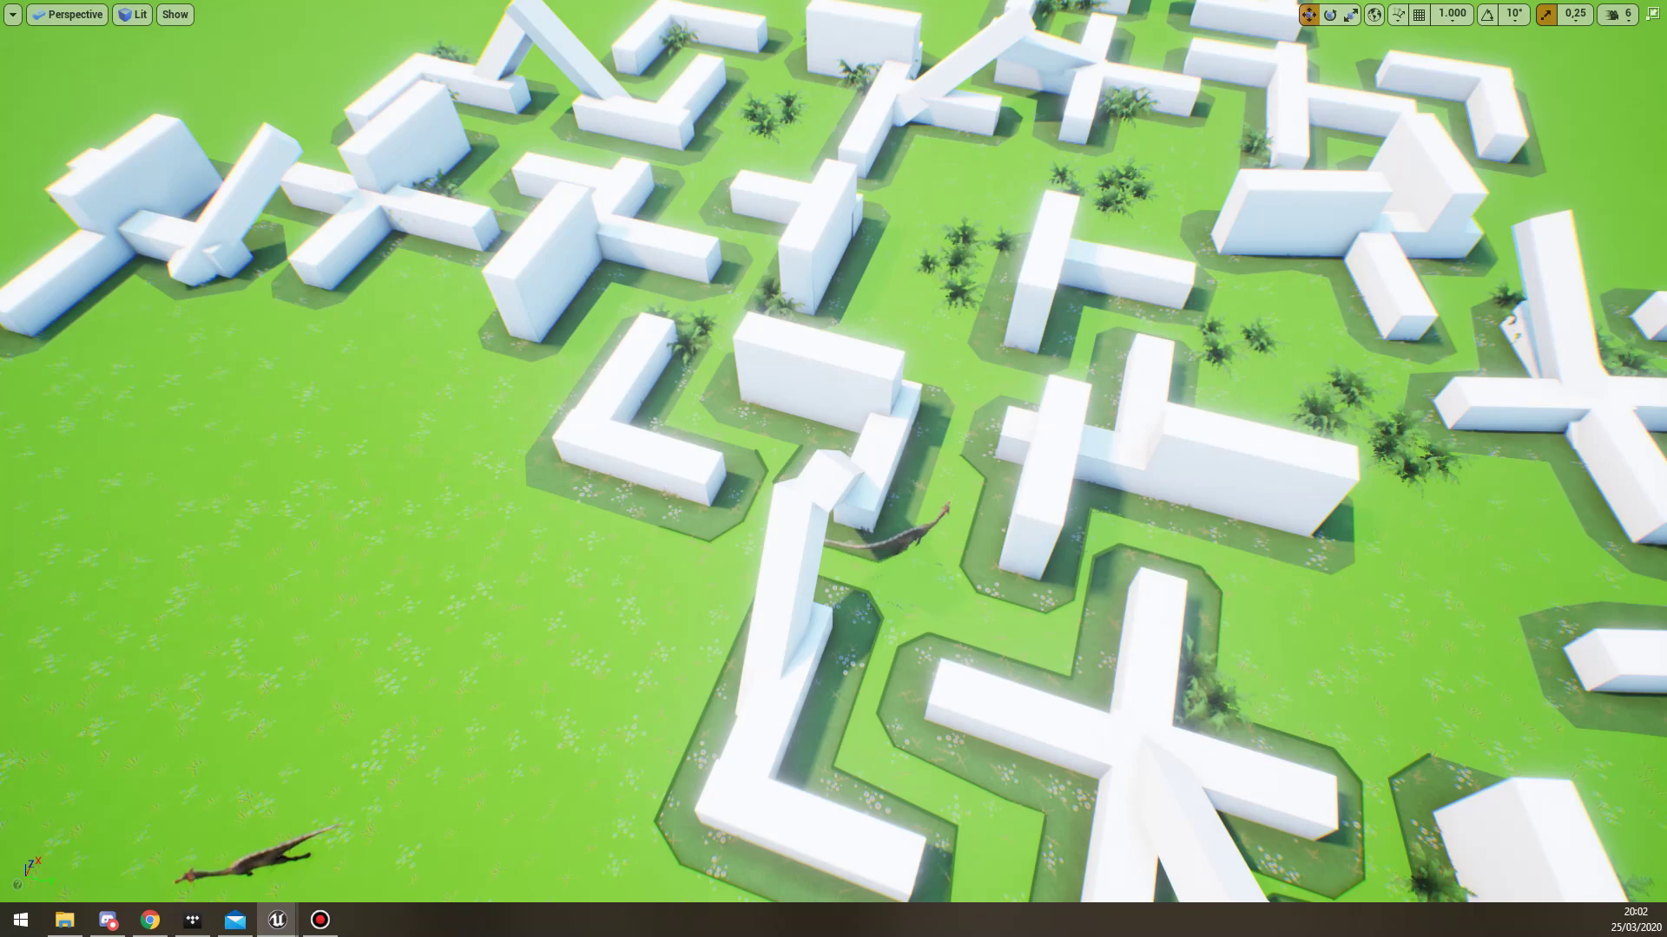
key(w)
right_drag(833, 469, 920, 488)
key(w)
key(s)
key(w)
Select the running dinosaur AI_Base1 and return to the editor layout to see its details and the listed actors.
click(934, 627)
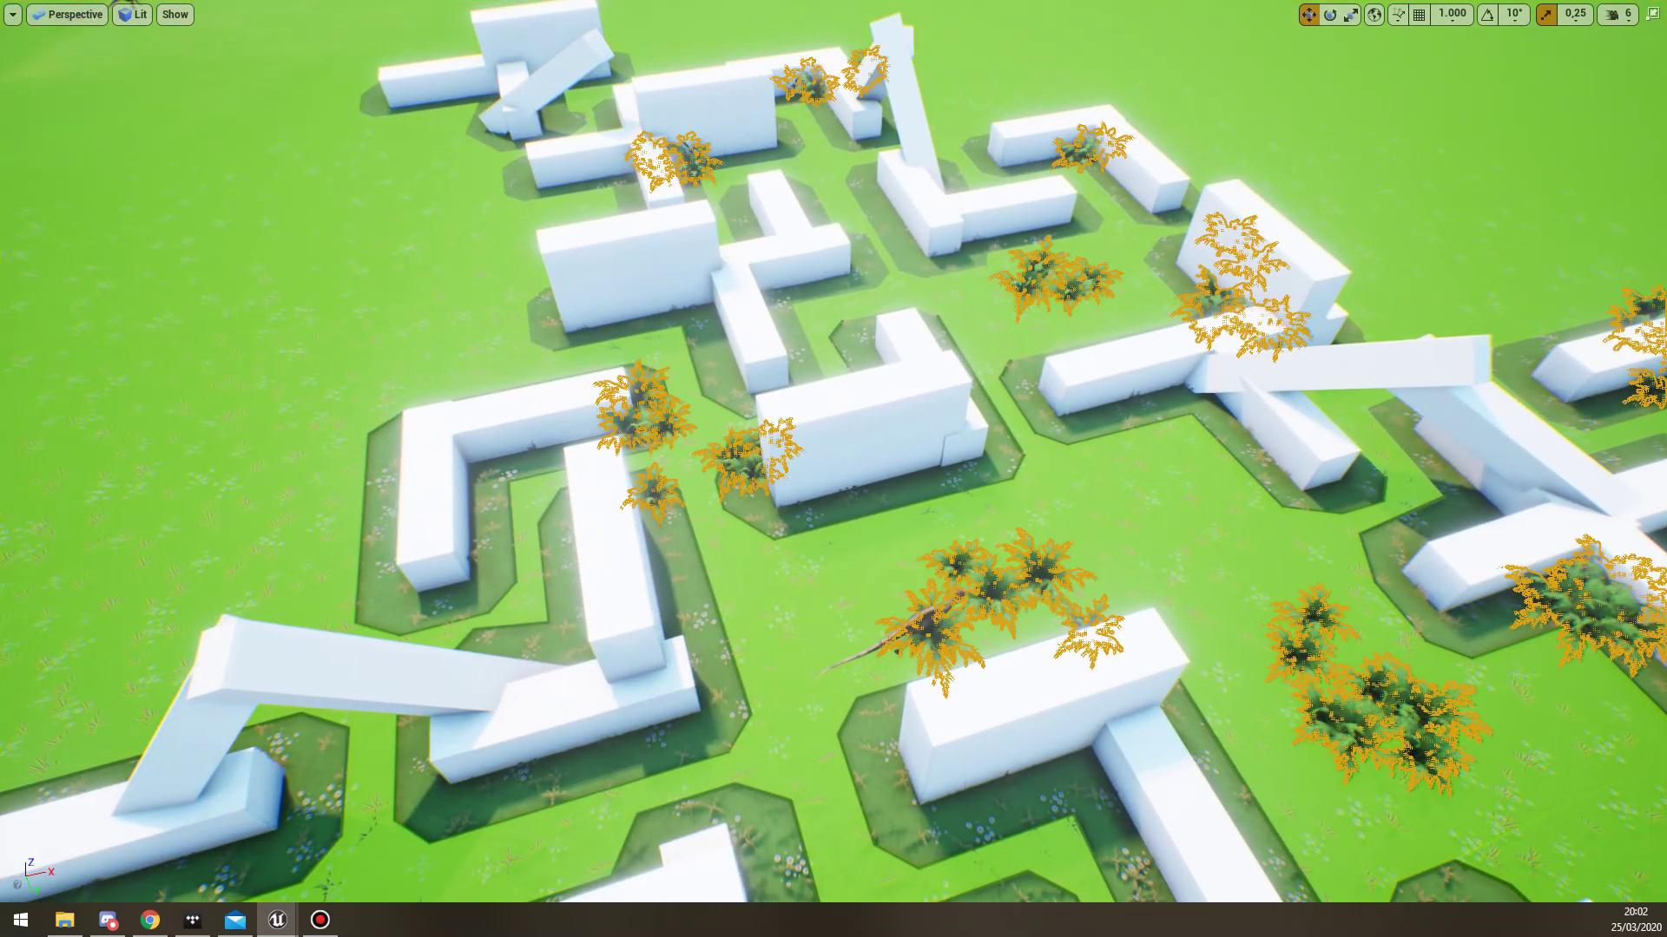
click(972, 641)
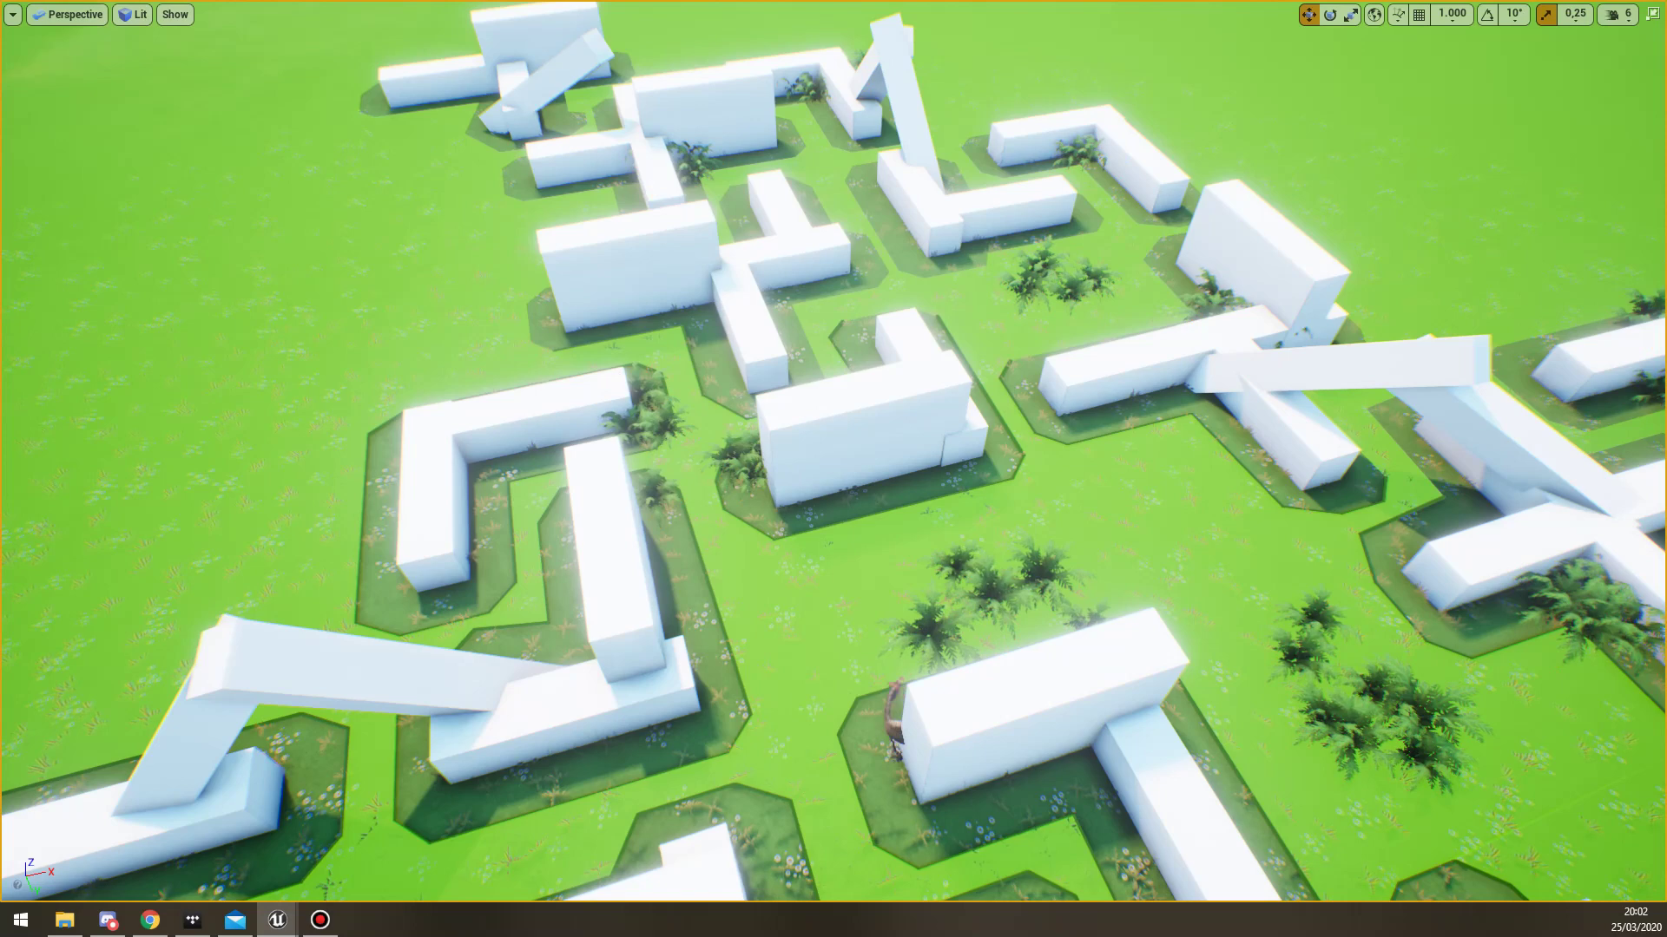
click(843, 688)
key(F11)
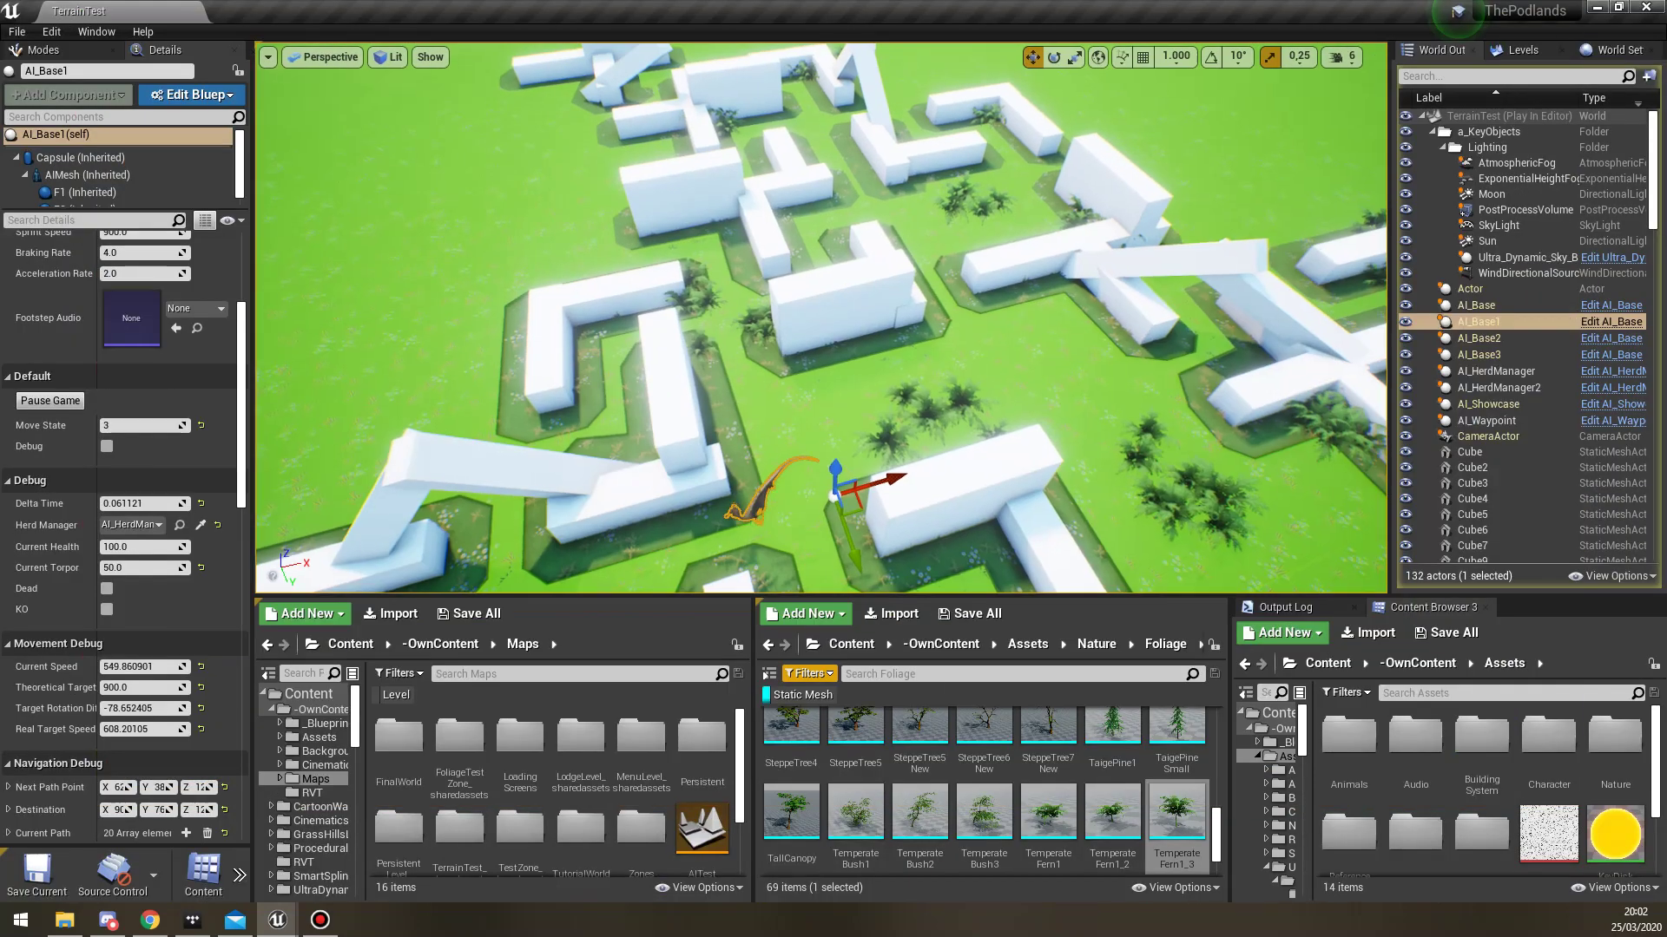
drag(1653, 178, 1653, 216)
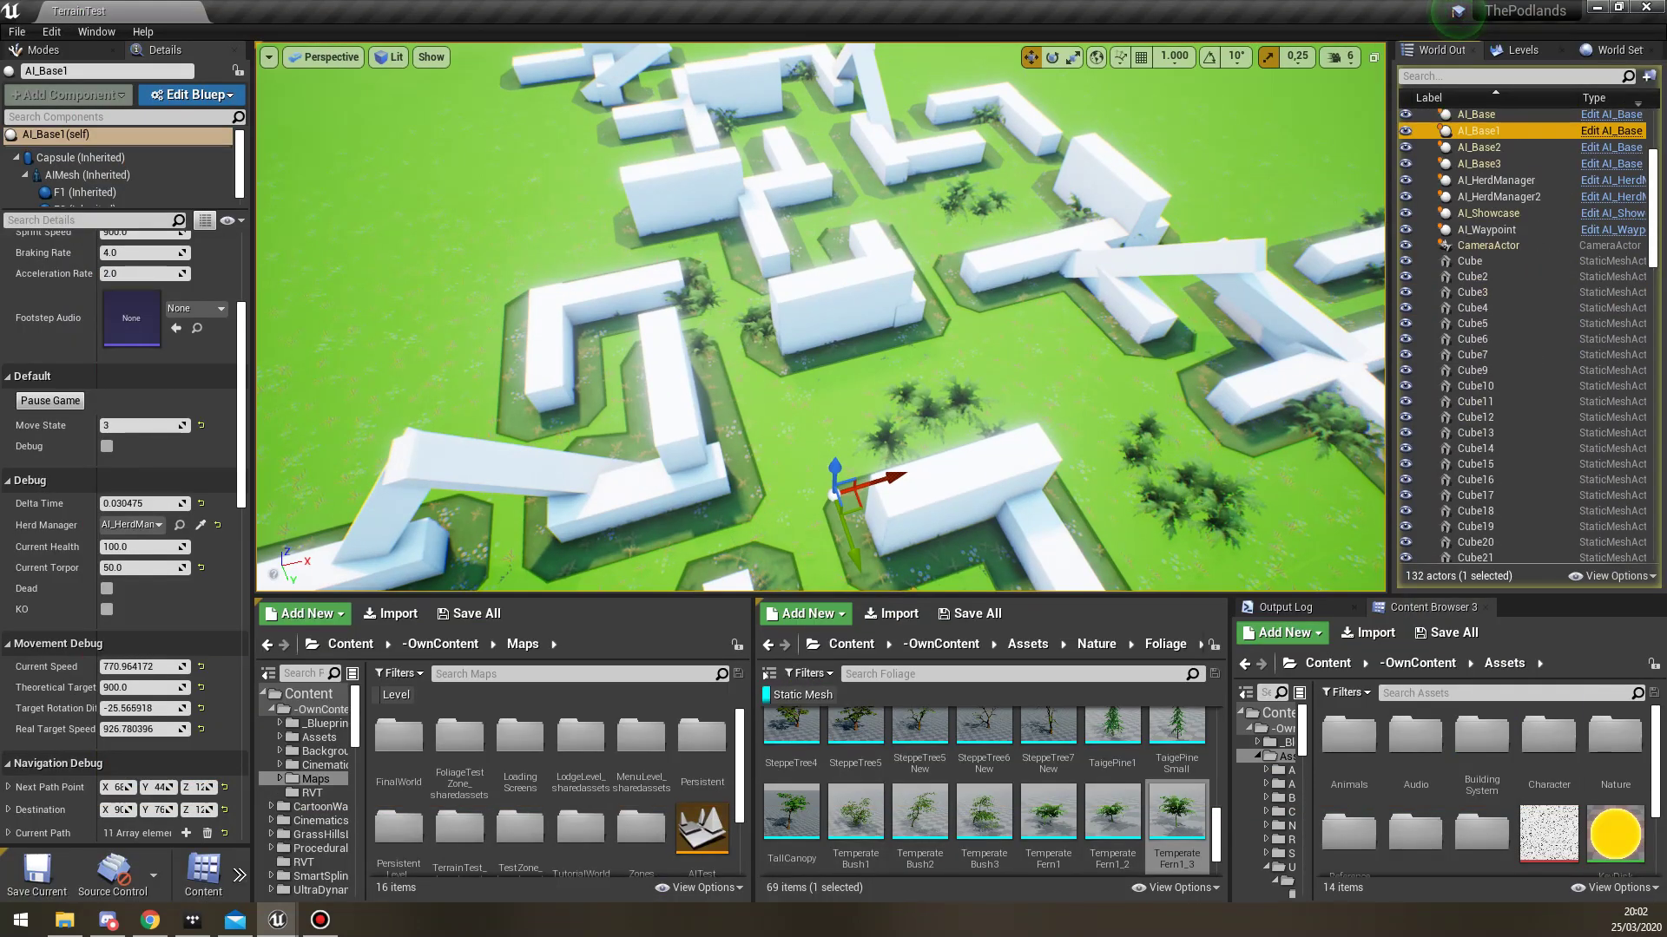
Turn on Debug for AI_Base1, follow the dinosaur in a full-screen viewport and return to the editor layout.
click(107, 446)
key(F11)
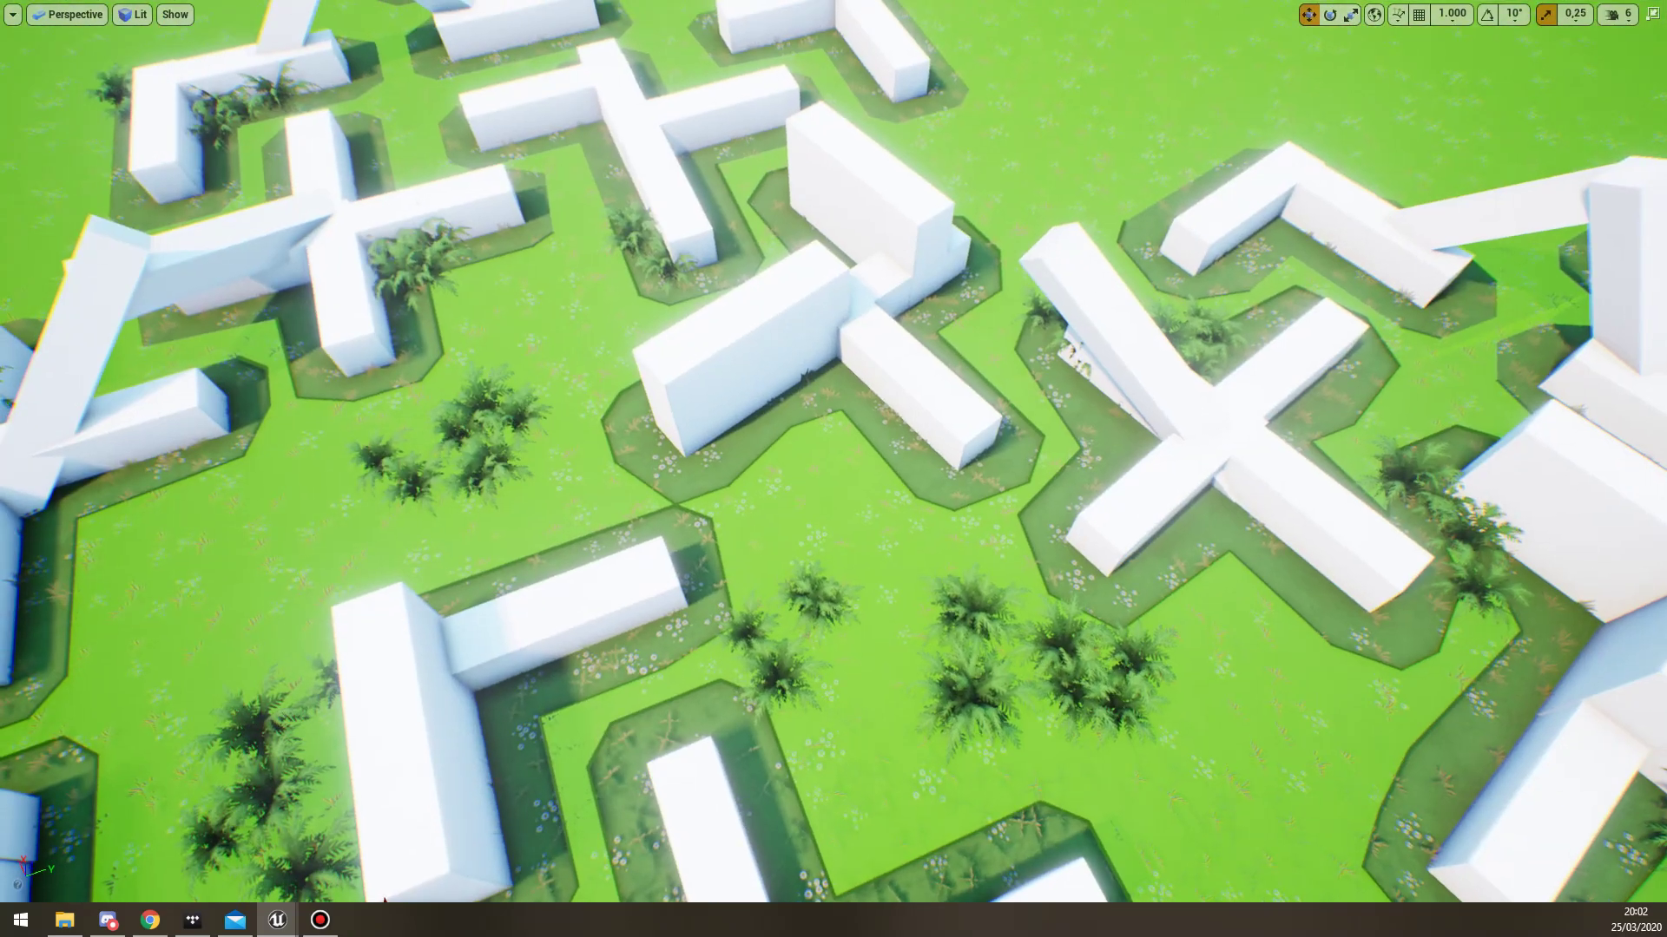
key(s)
key(w)
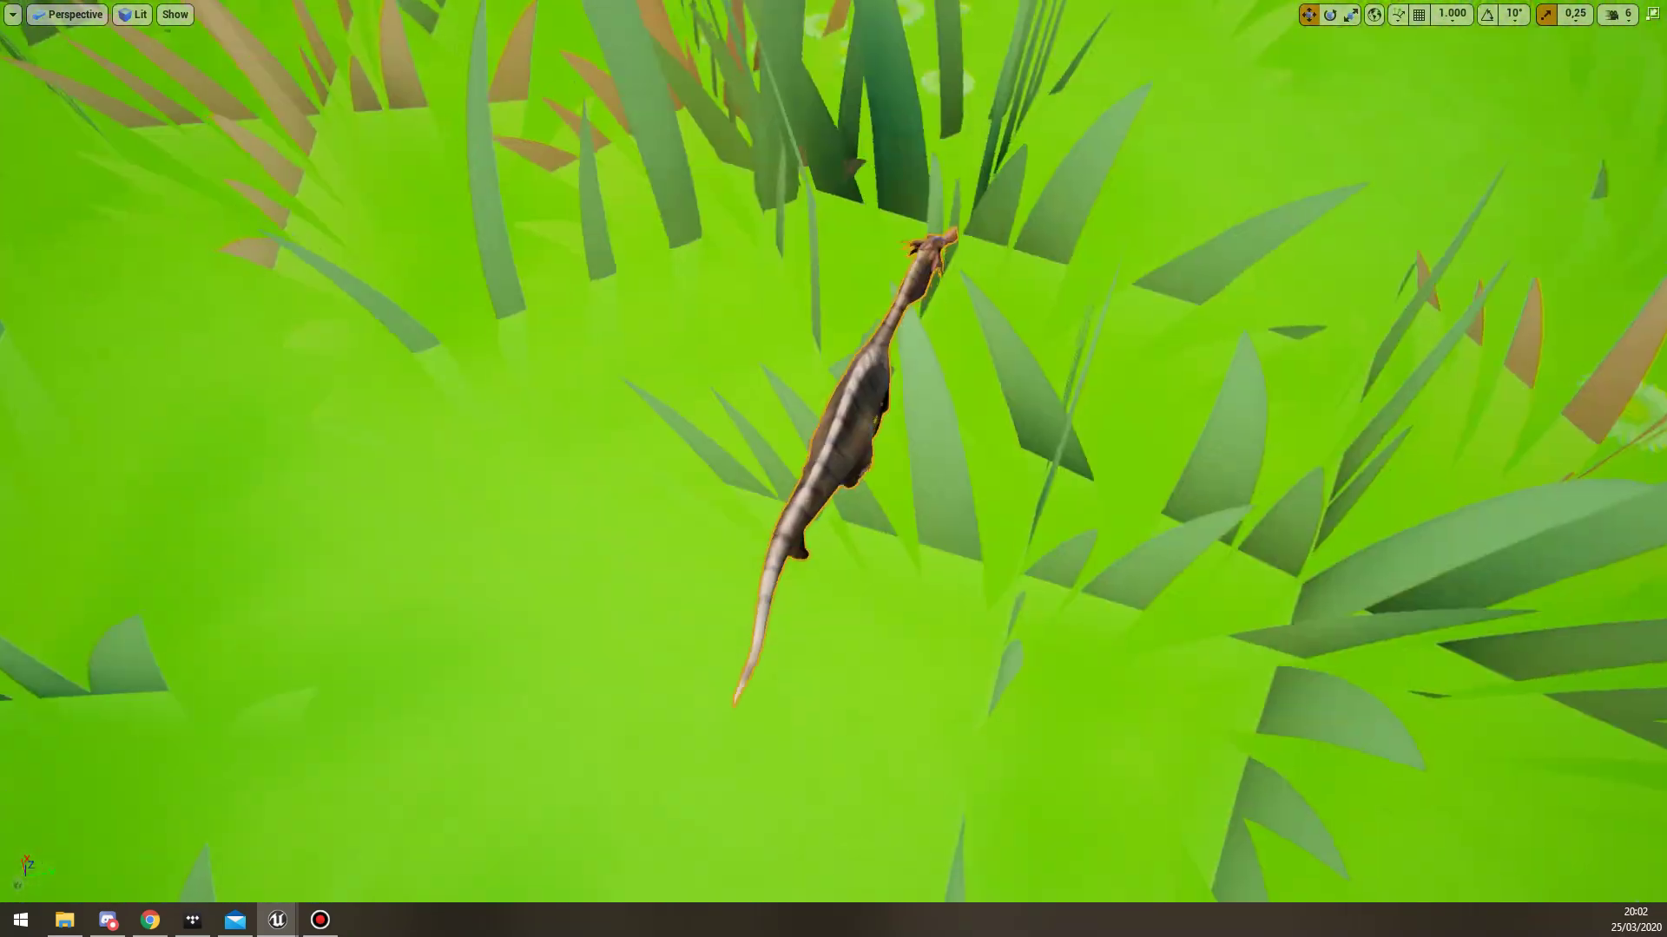
key(s)
key(w)
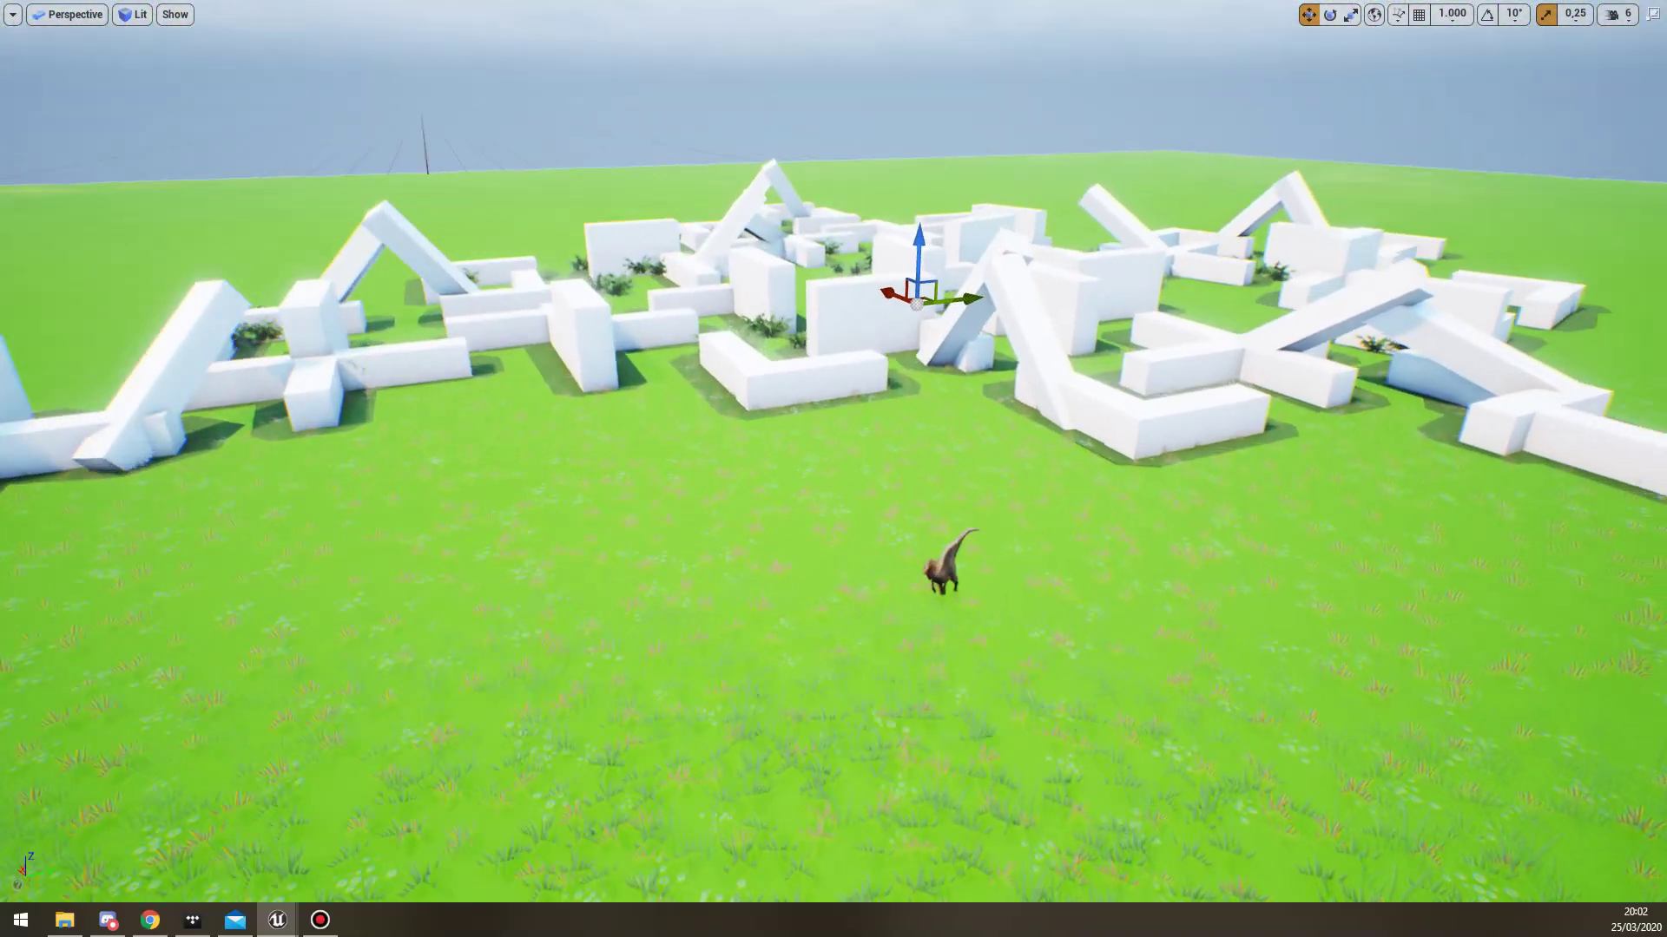
key(F11)
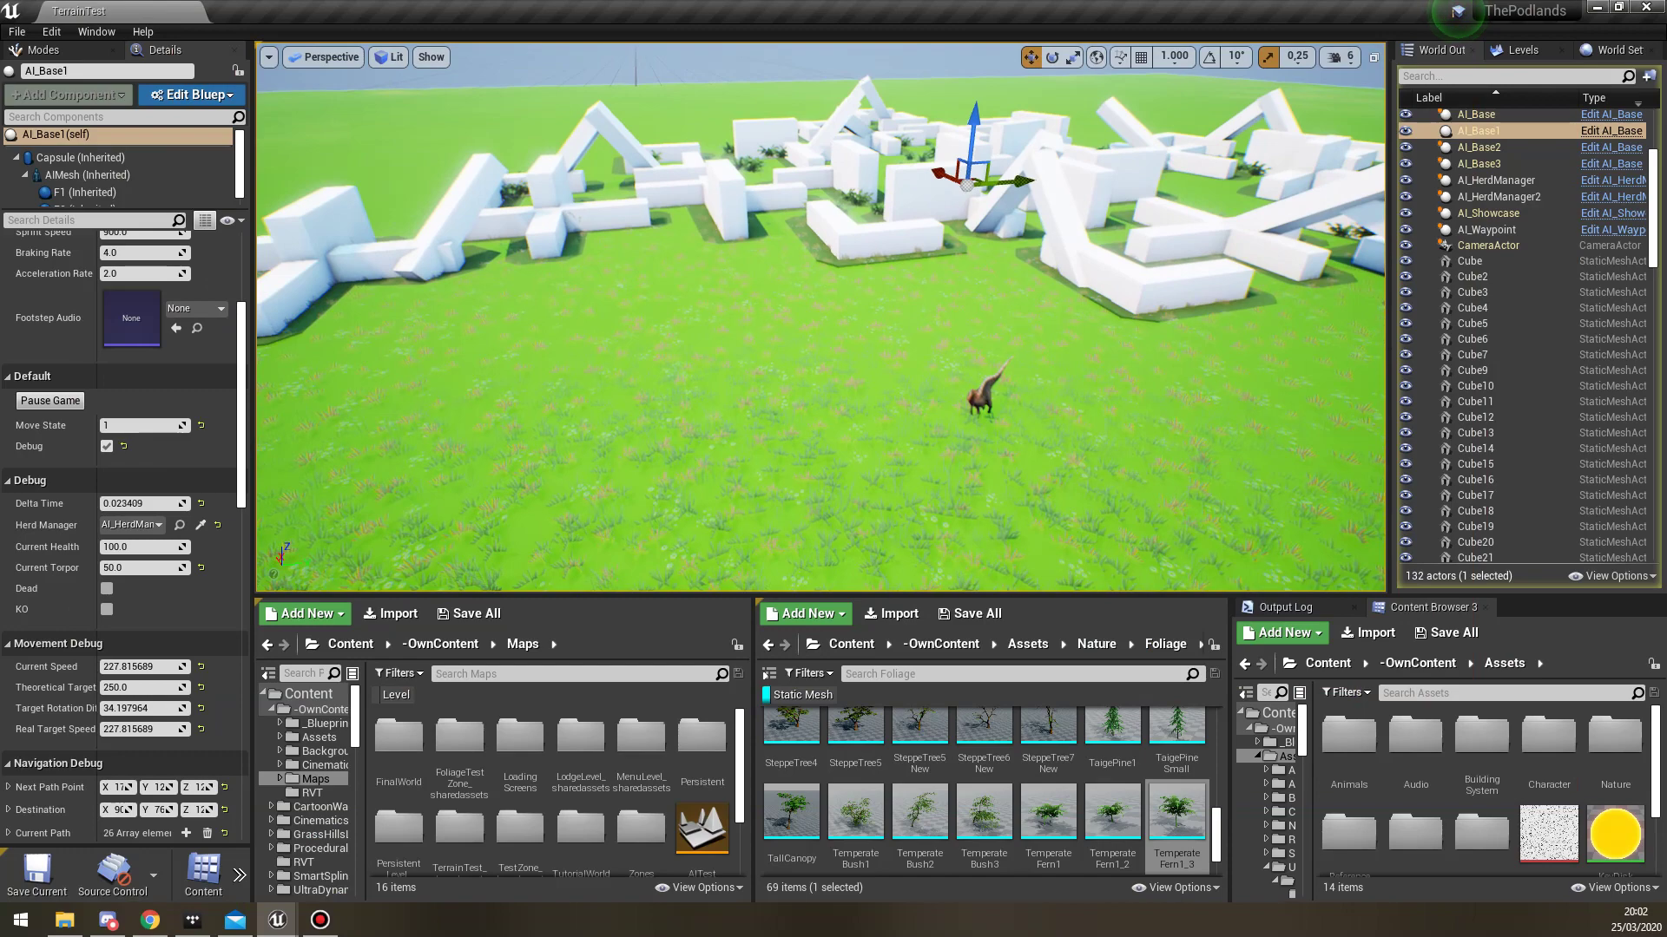
Select the dinosaur AI_Base3 on the open grass in front of the course and stop the simulation.
click(990, 391)
click(981, 401)
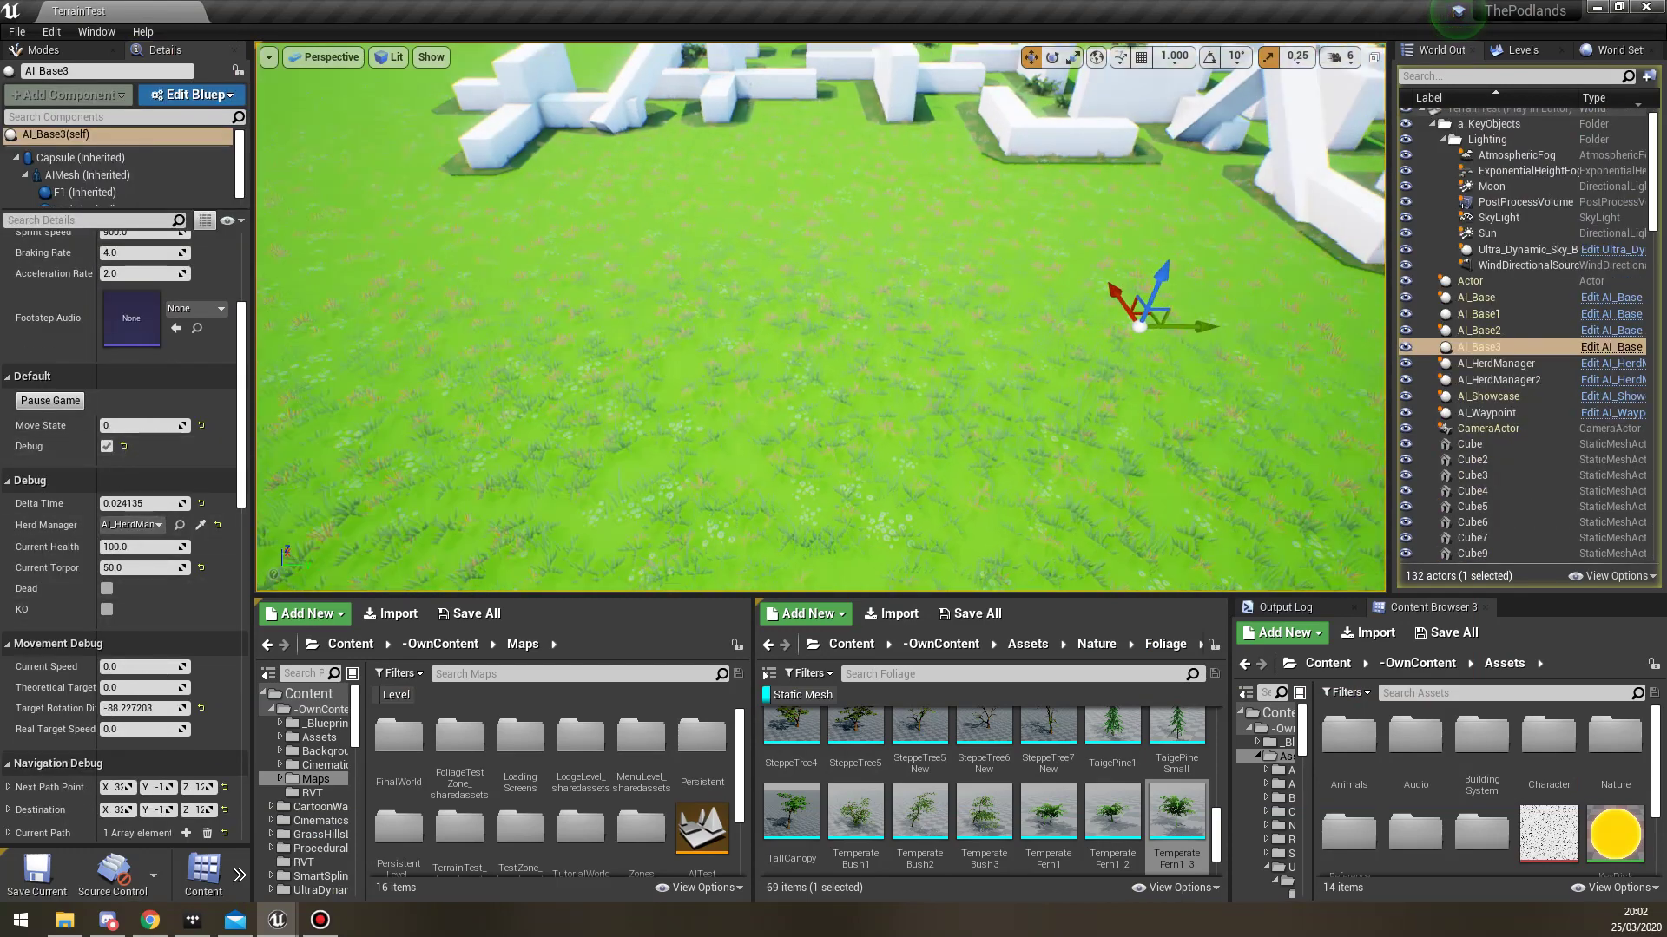
key(Escape)
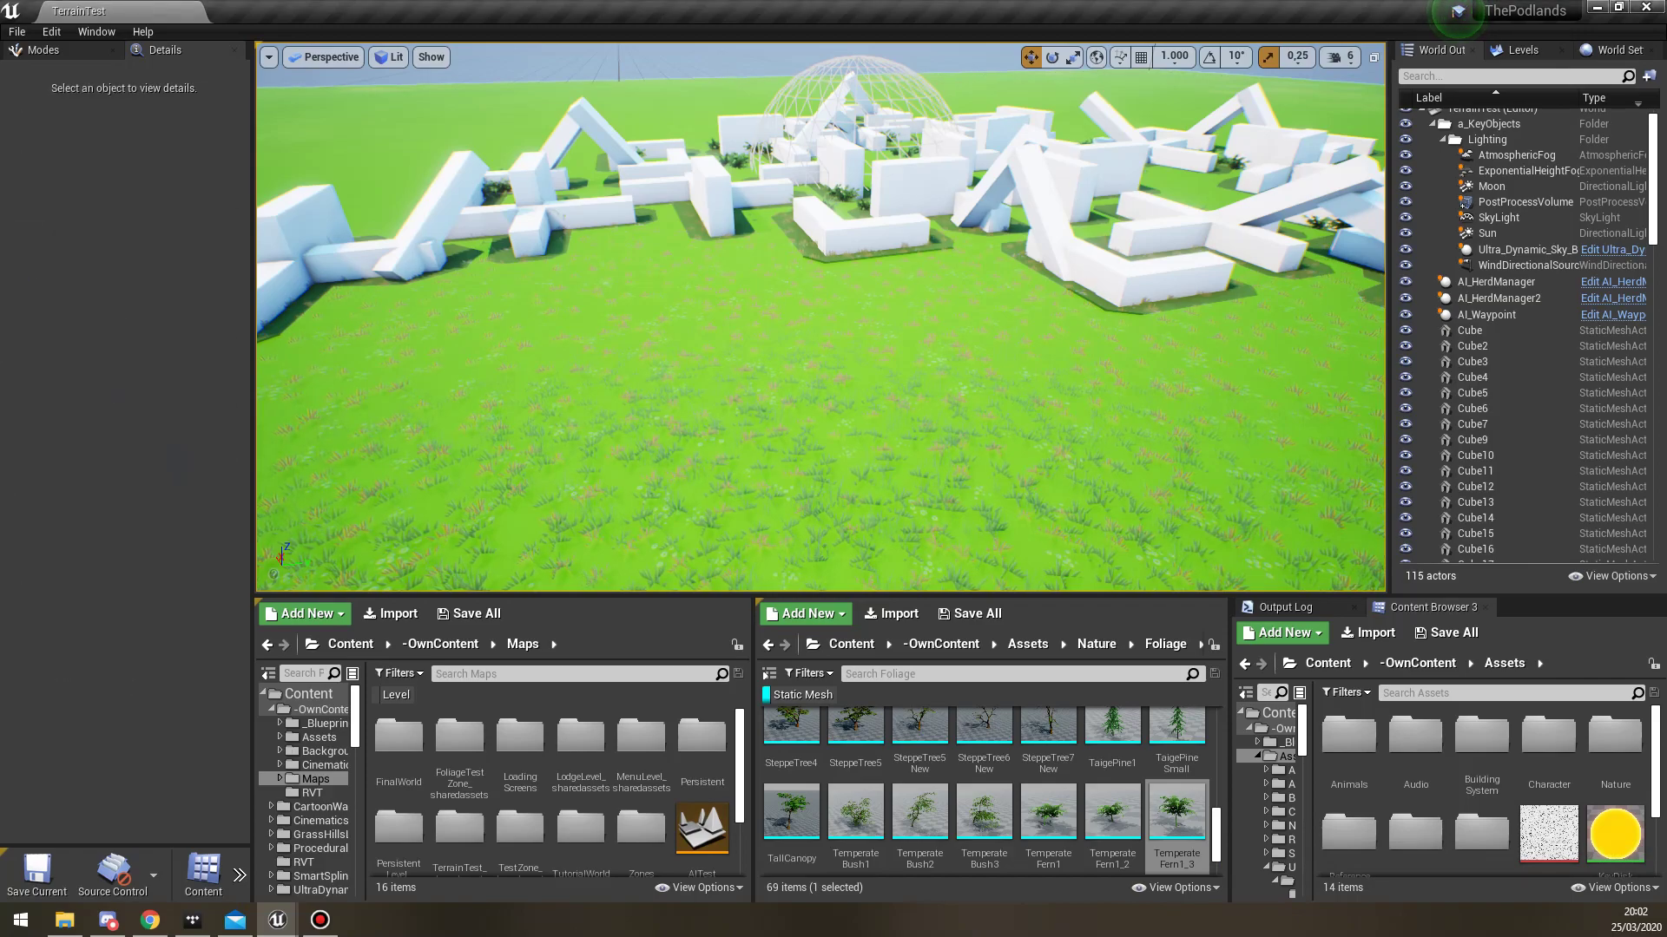
Examine how the navigation mesh is cut out around the blocks, leaning ramps and ferns, continuing in a full-screen viewport.
key(w)
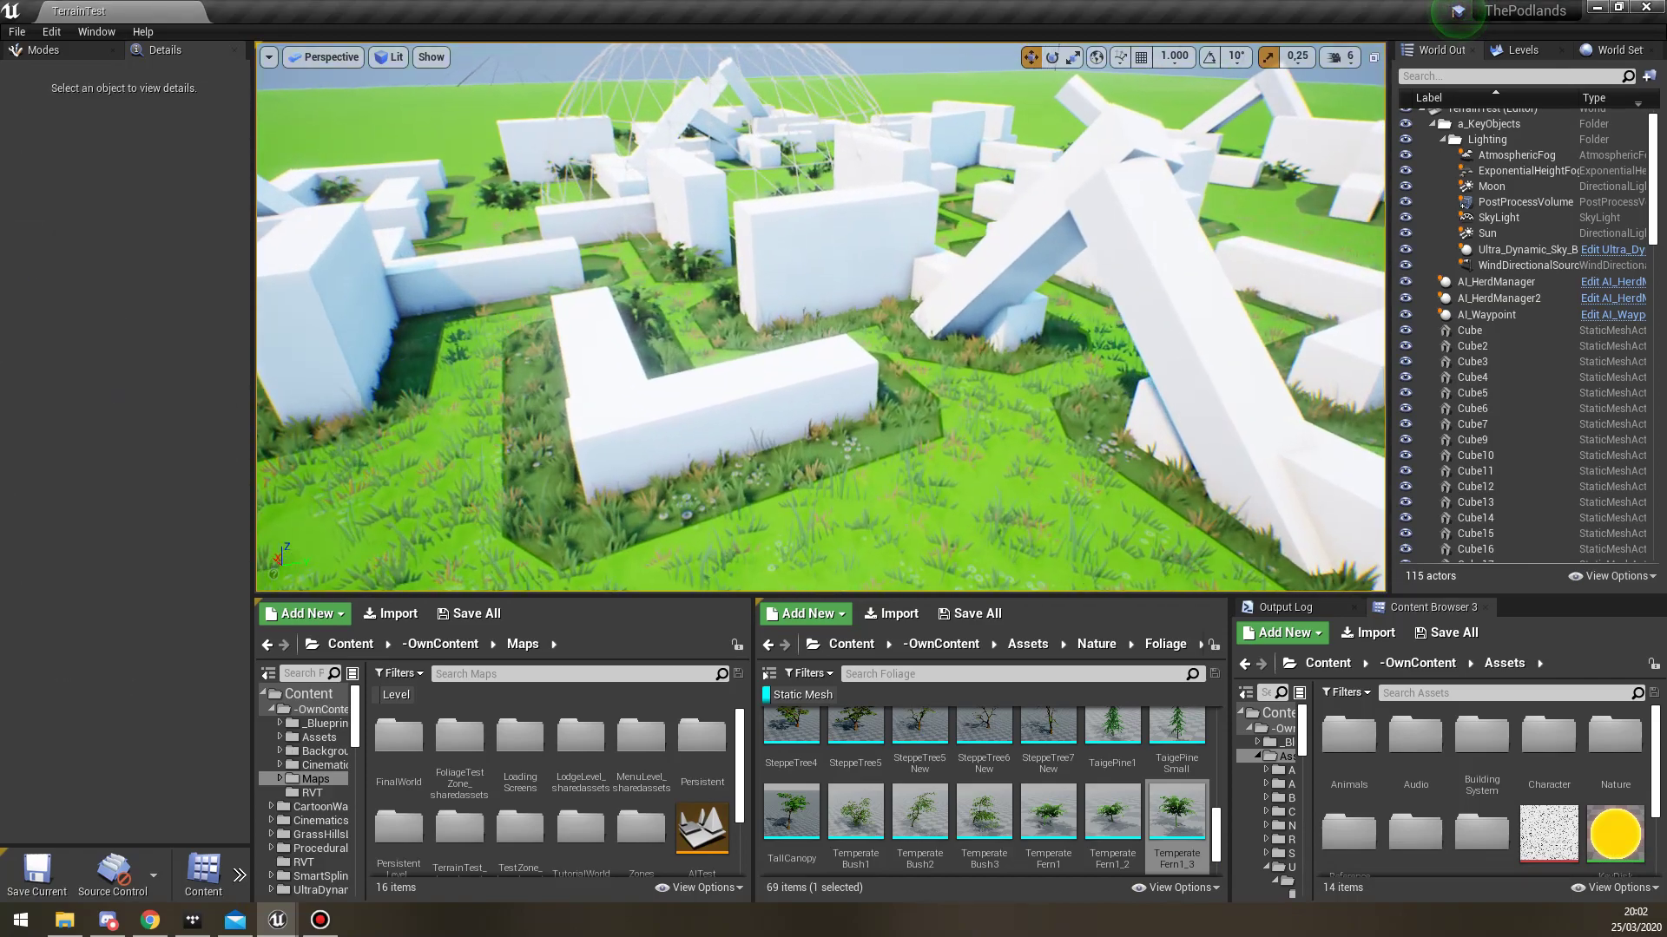
key(w)
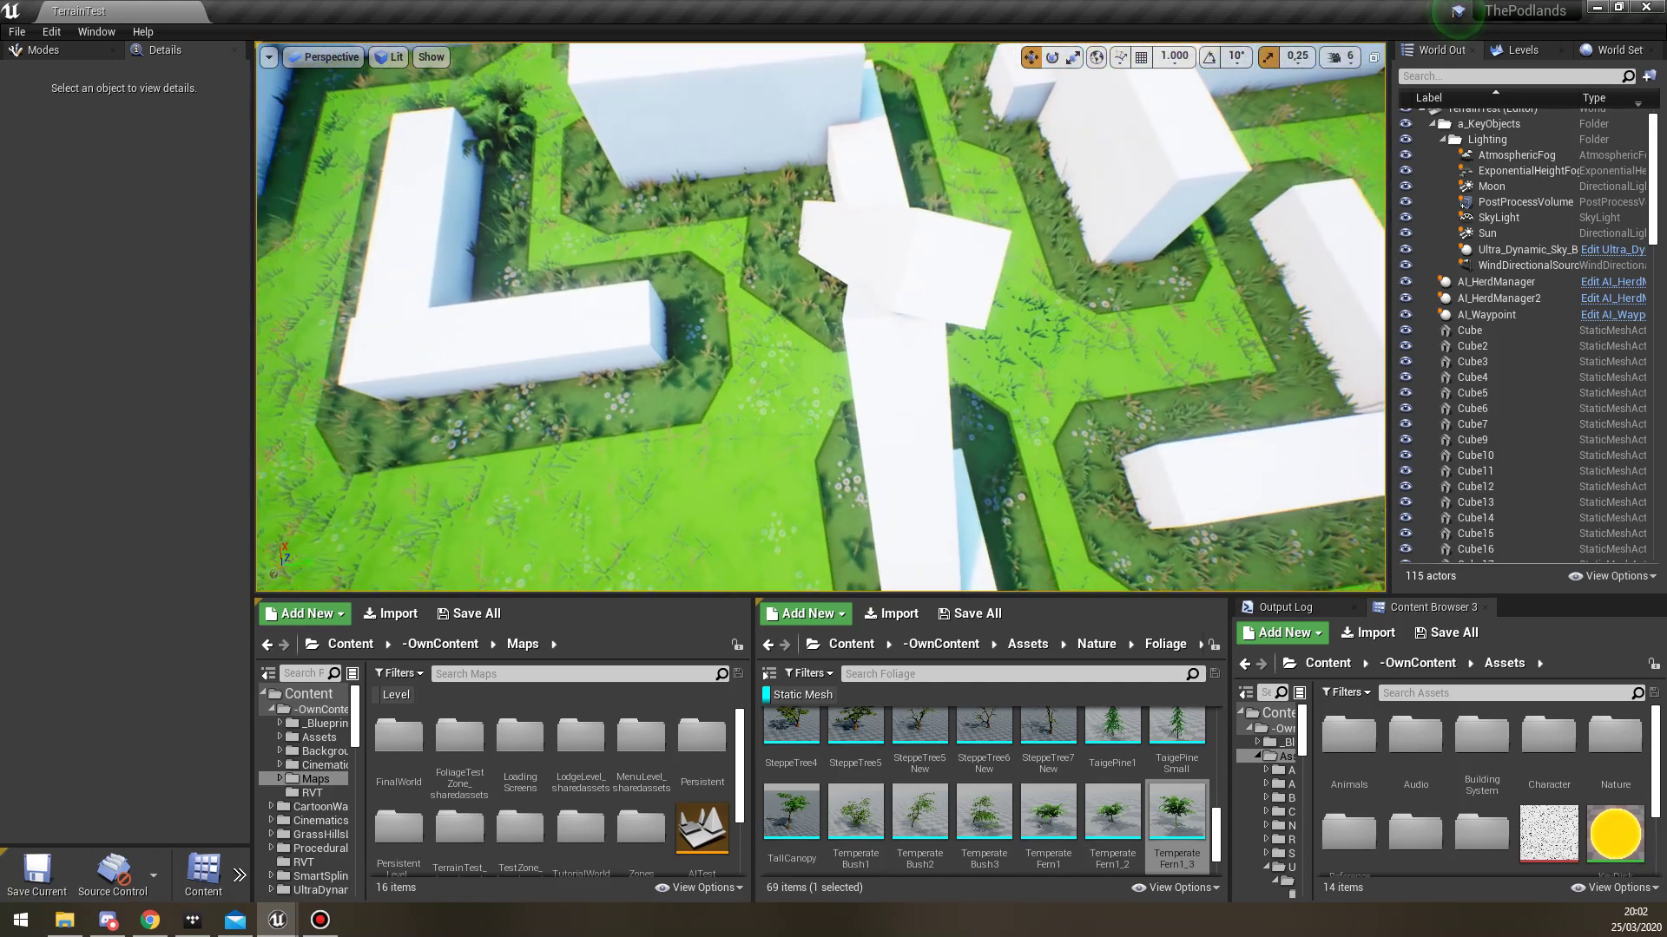
key(s)
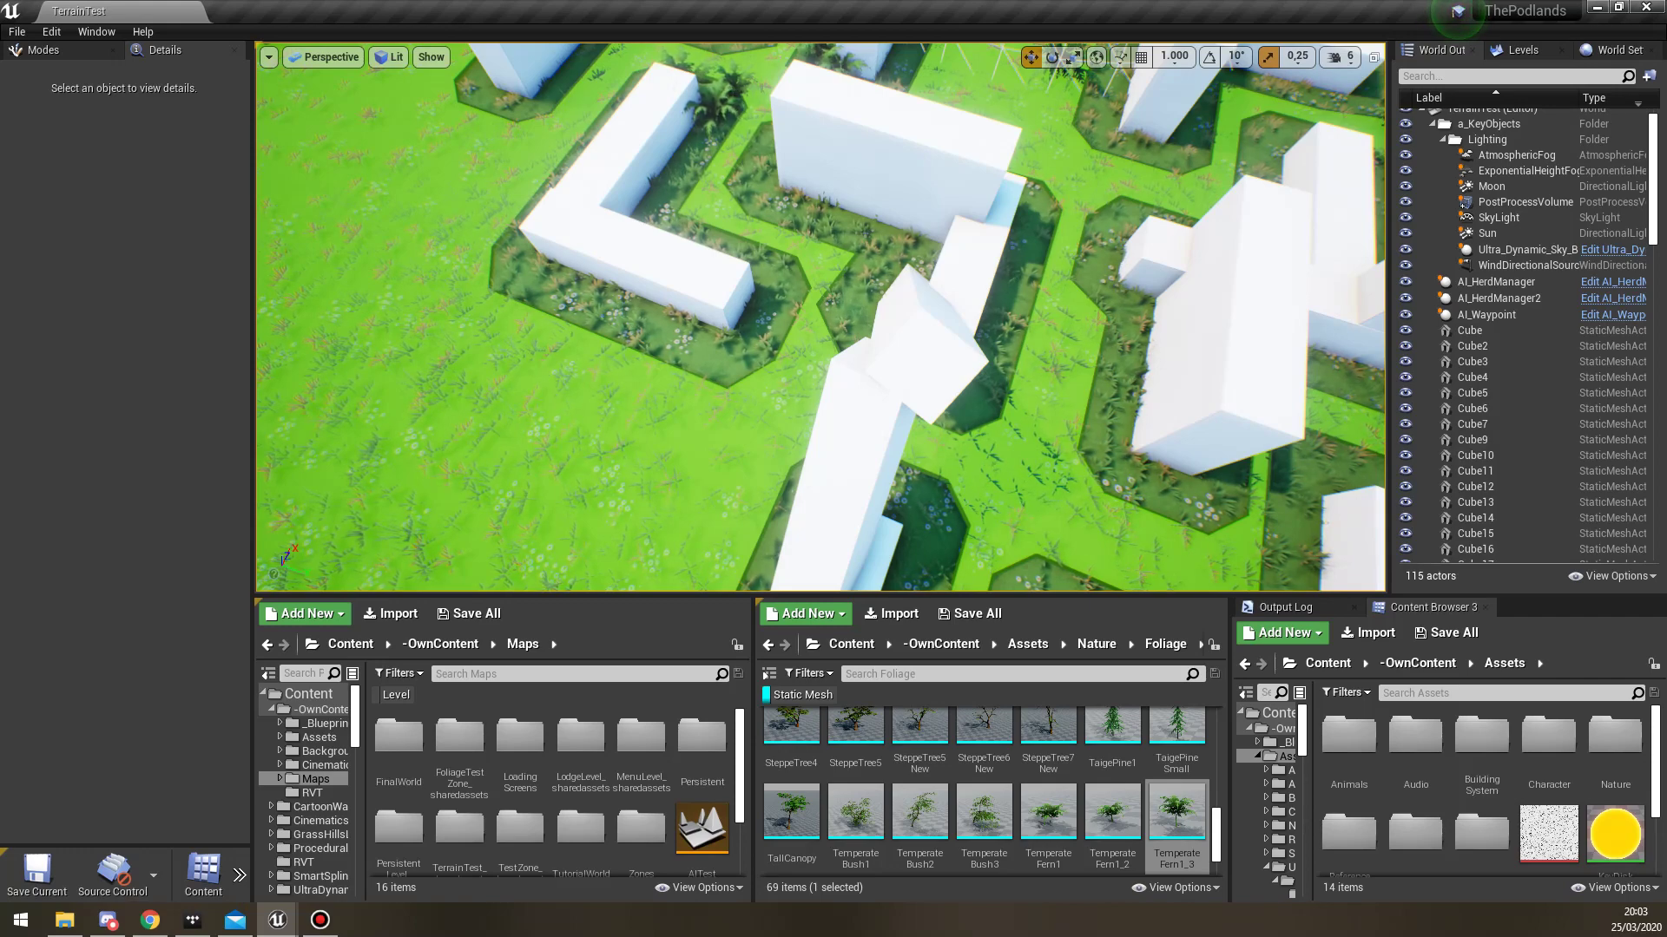
right_drag(820, 317, 815, 297)
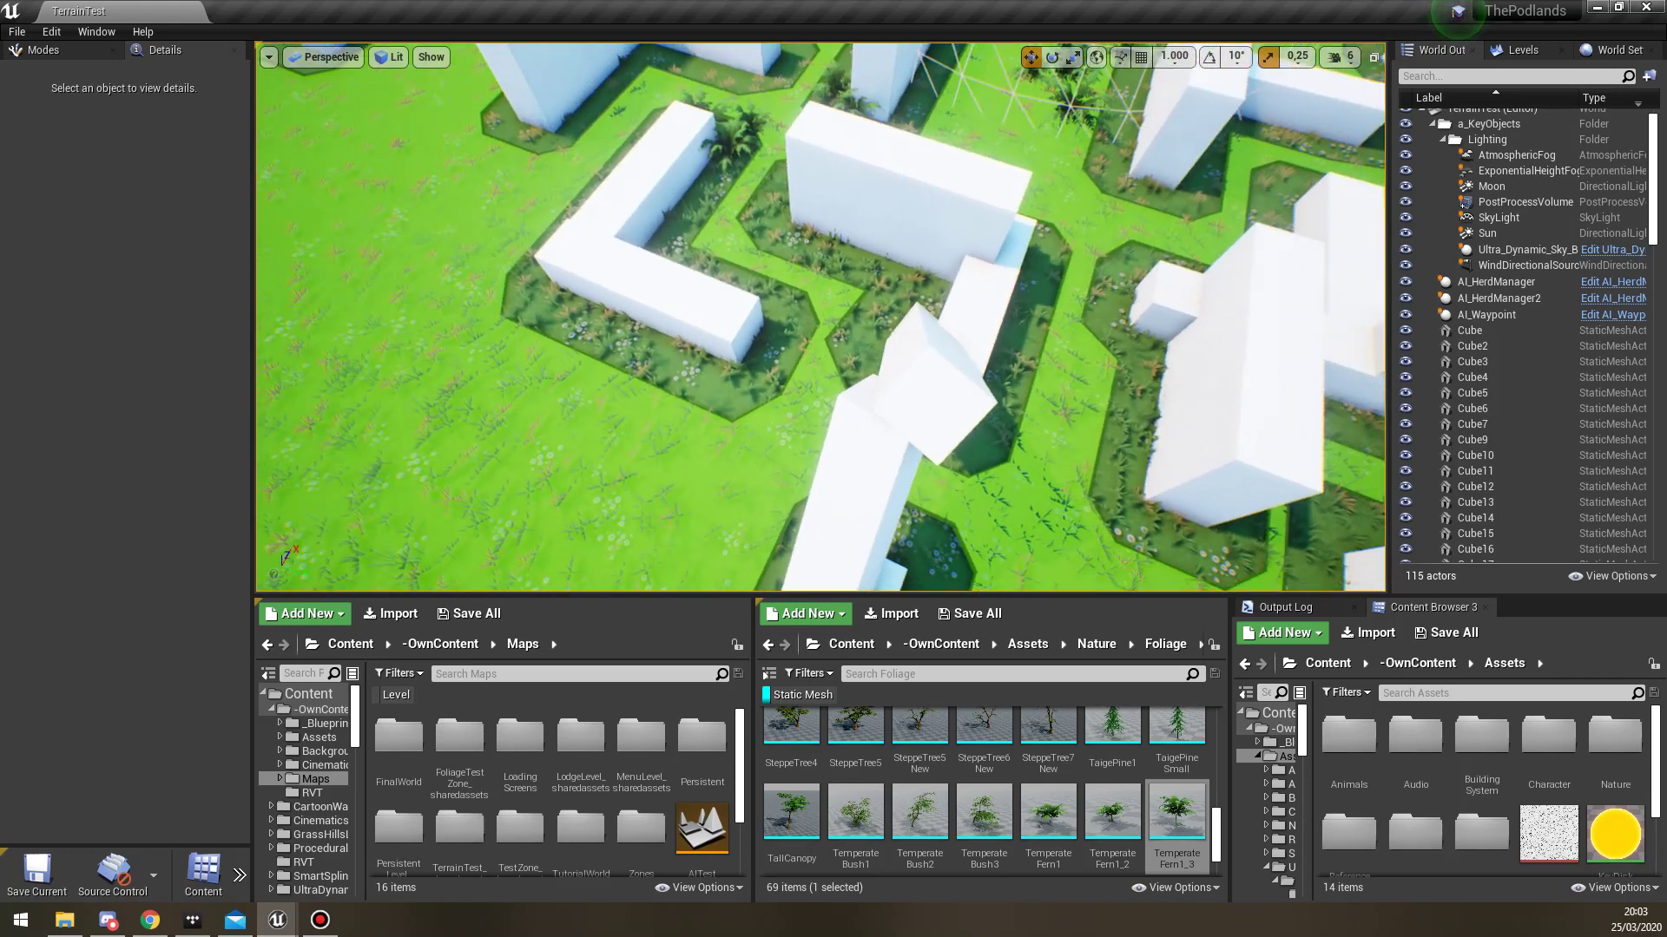
key(F11)
right_drag(833, 469, 739, 476)
key(w)
key(w)
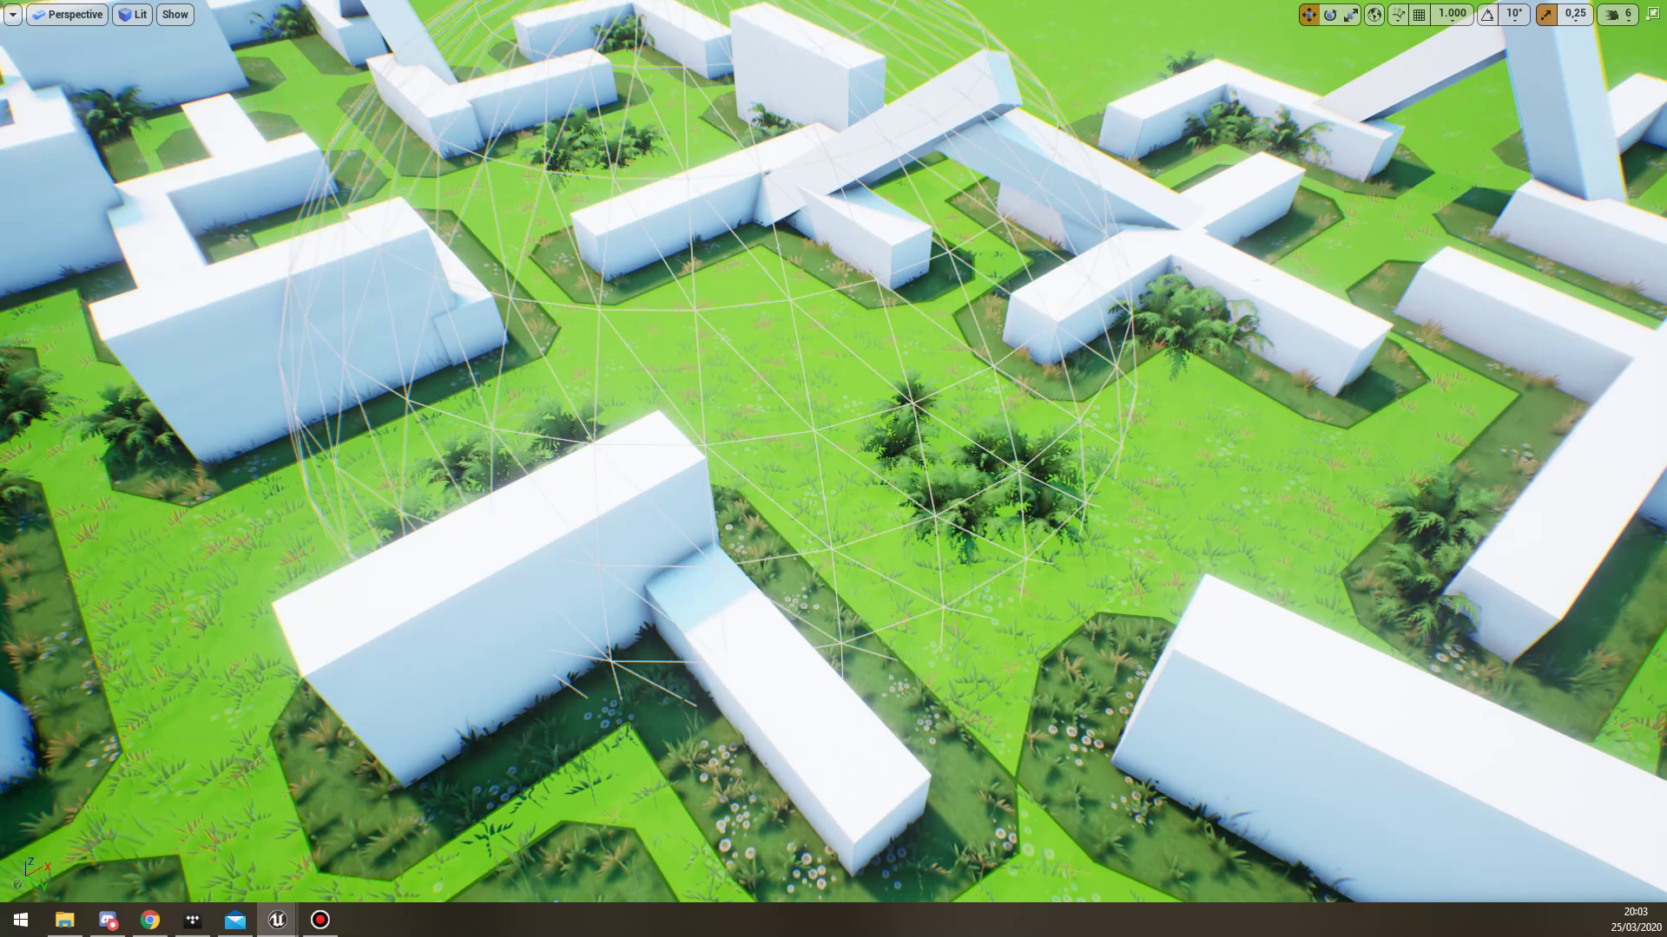
right_drag(833, 469, 955, 521)
key(w)
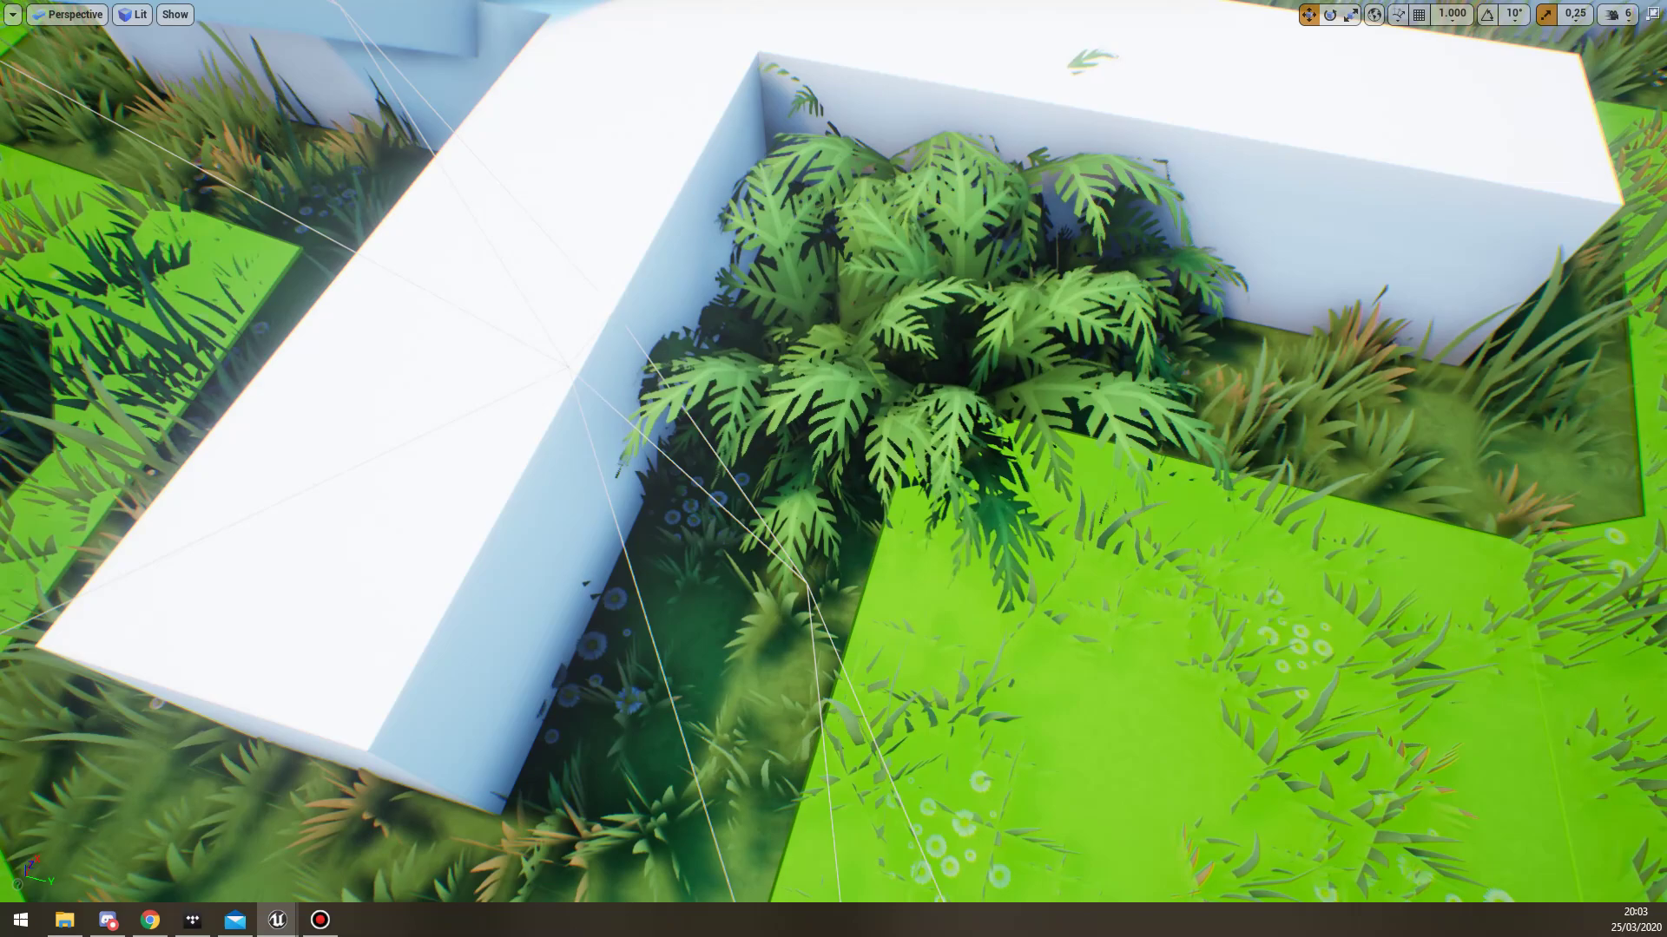
key(s)
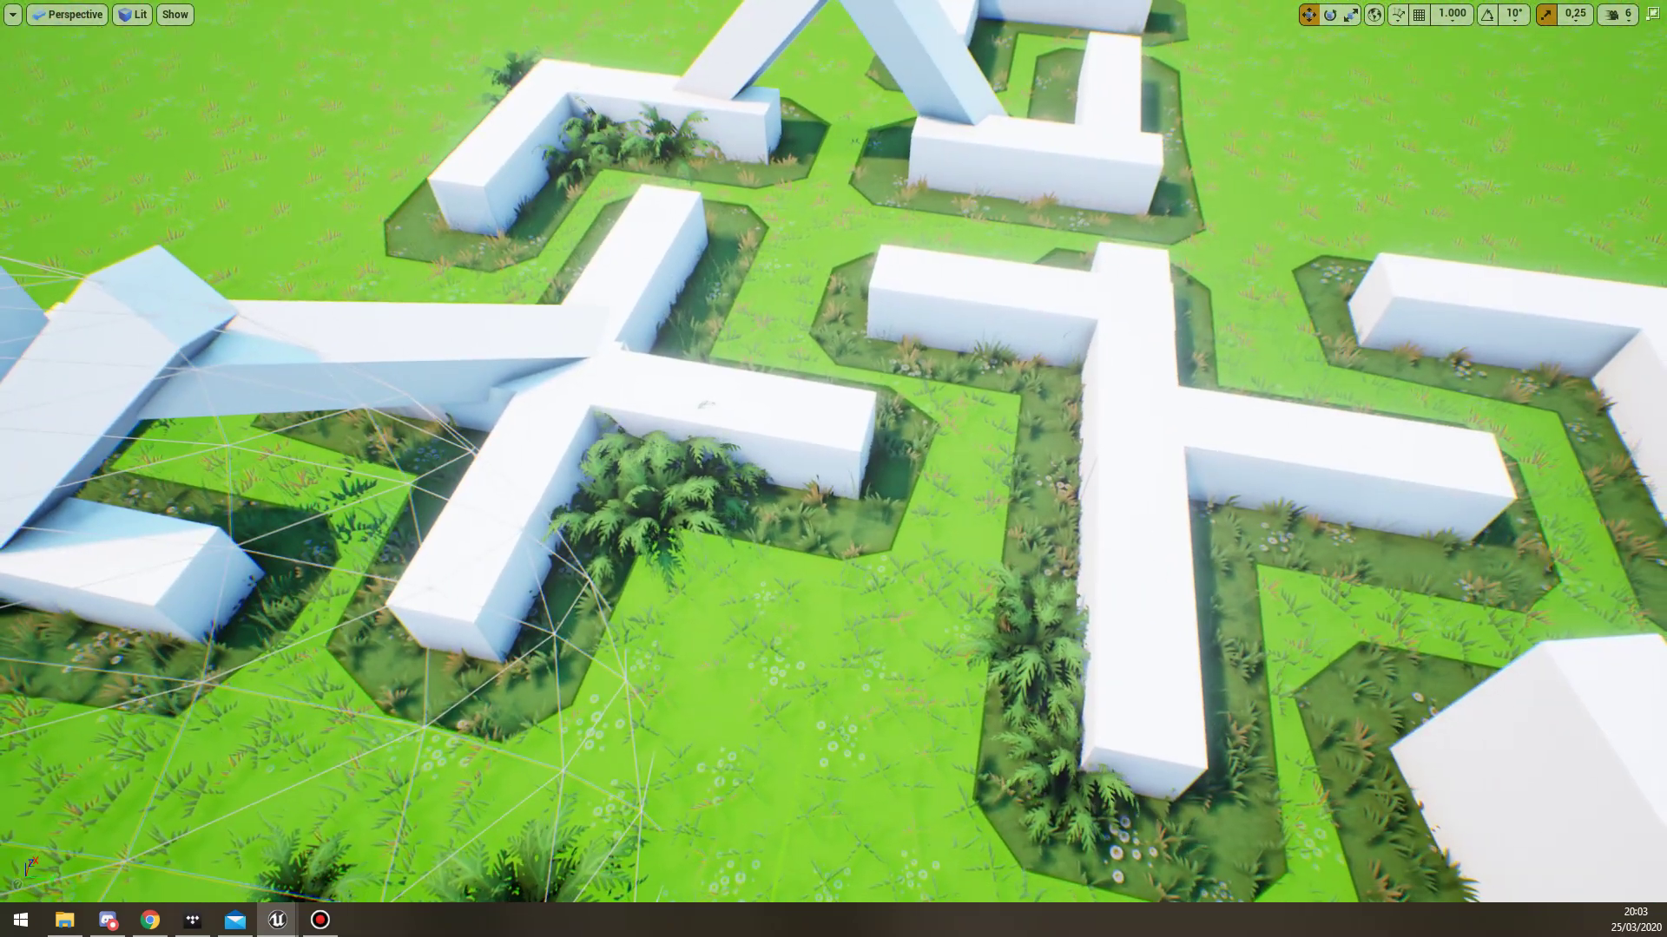
key(s)
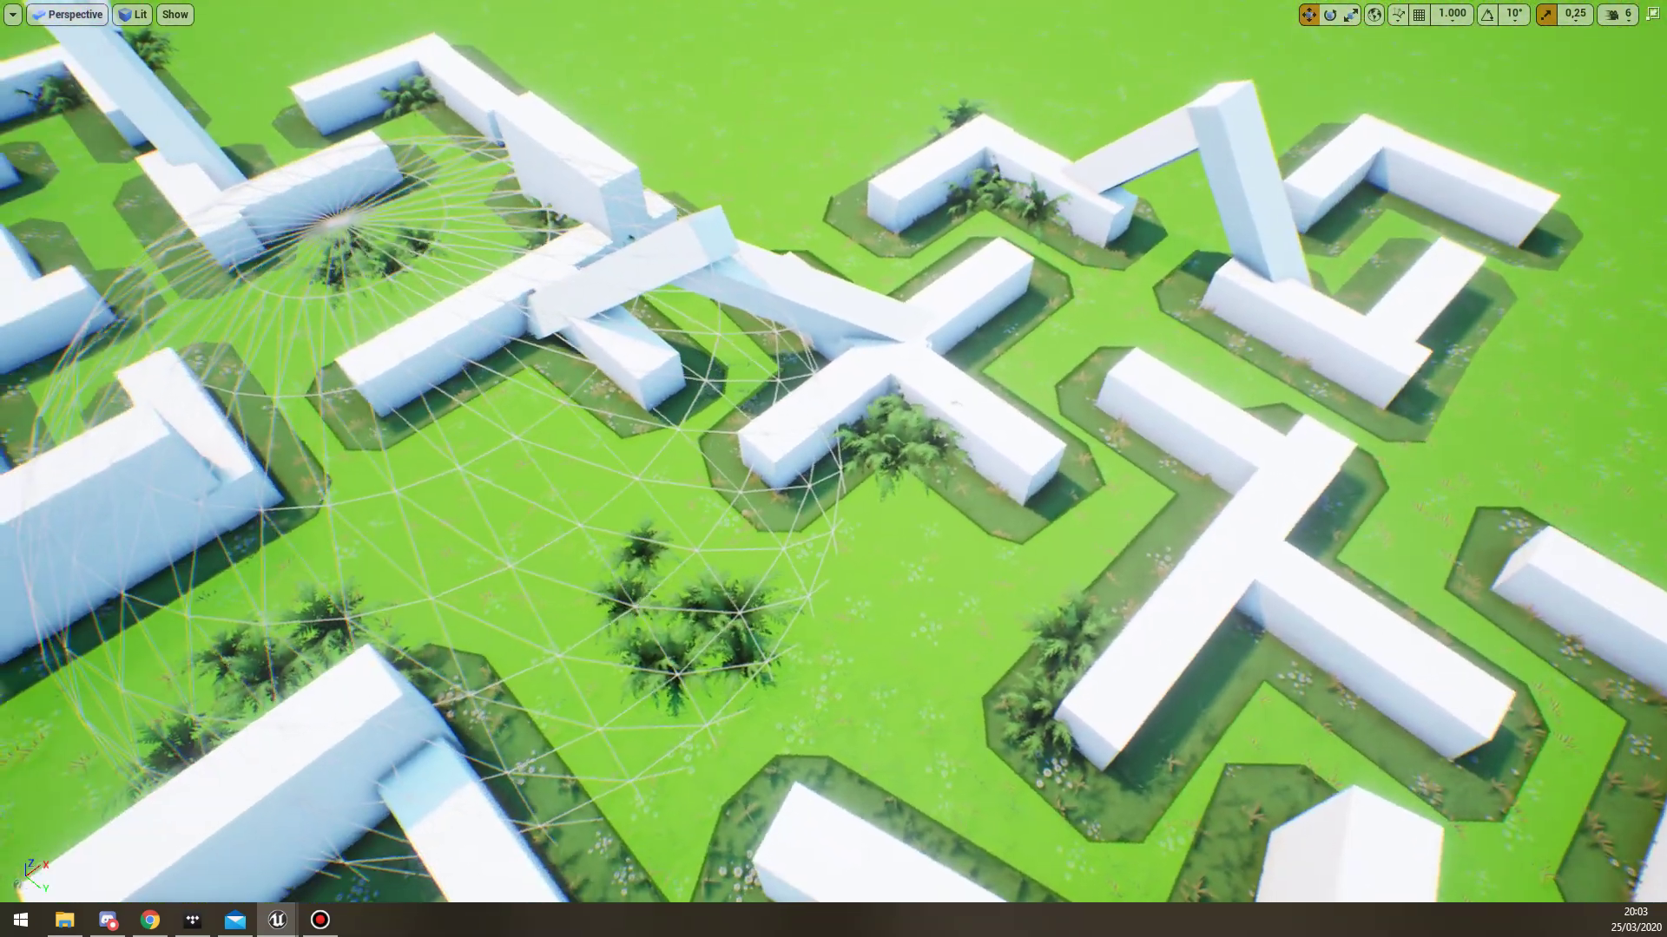
right_drag(842, 482, 831, 481)
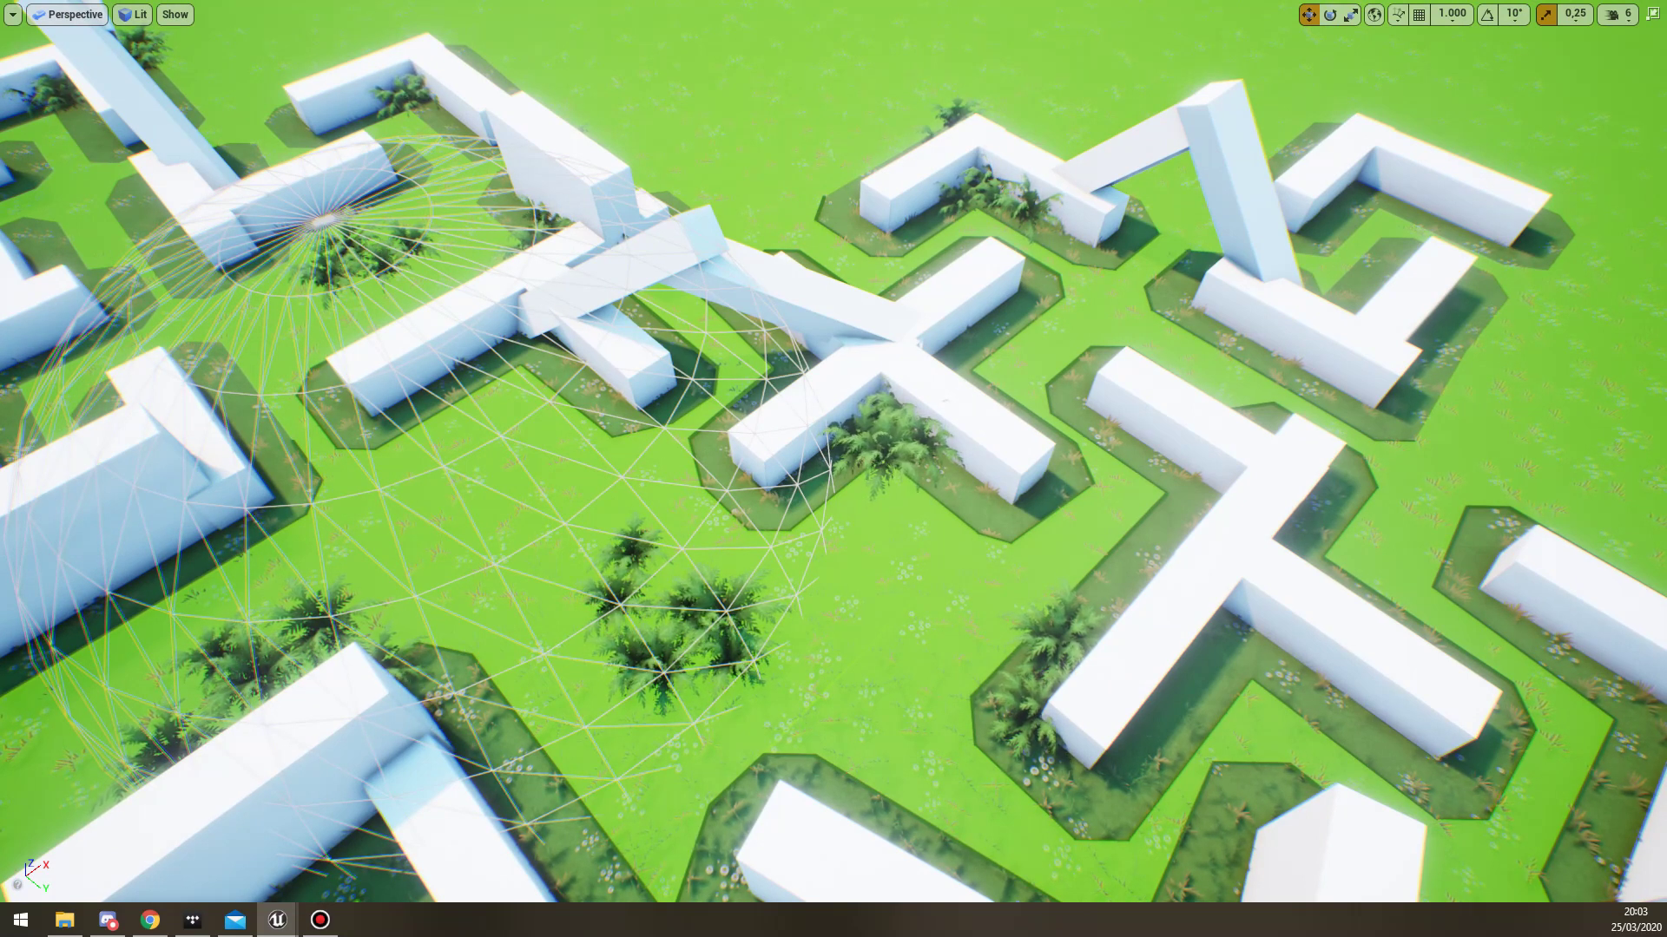
mouse_move(832, 481)
right_down()
mouse_move(794, 479)
mouse_move(812, 479)
right_up()
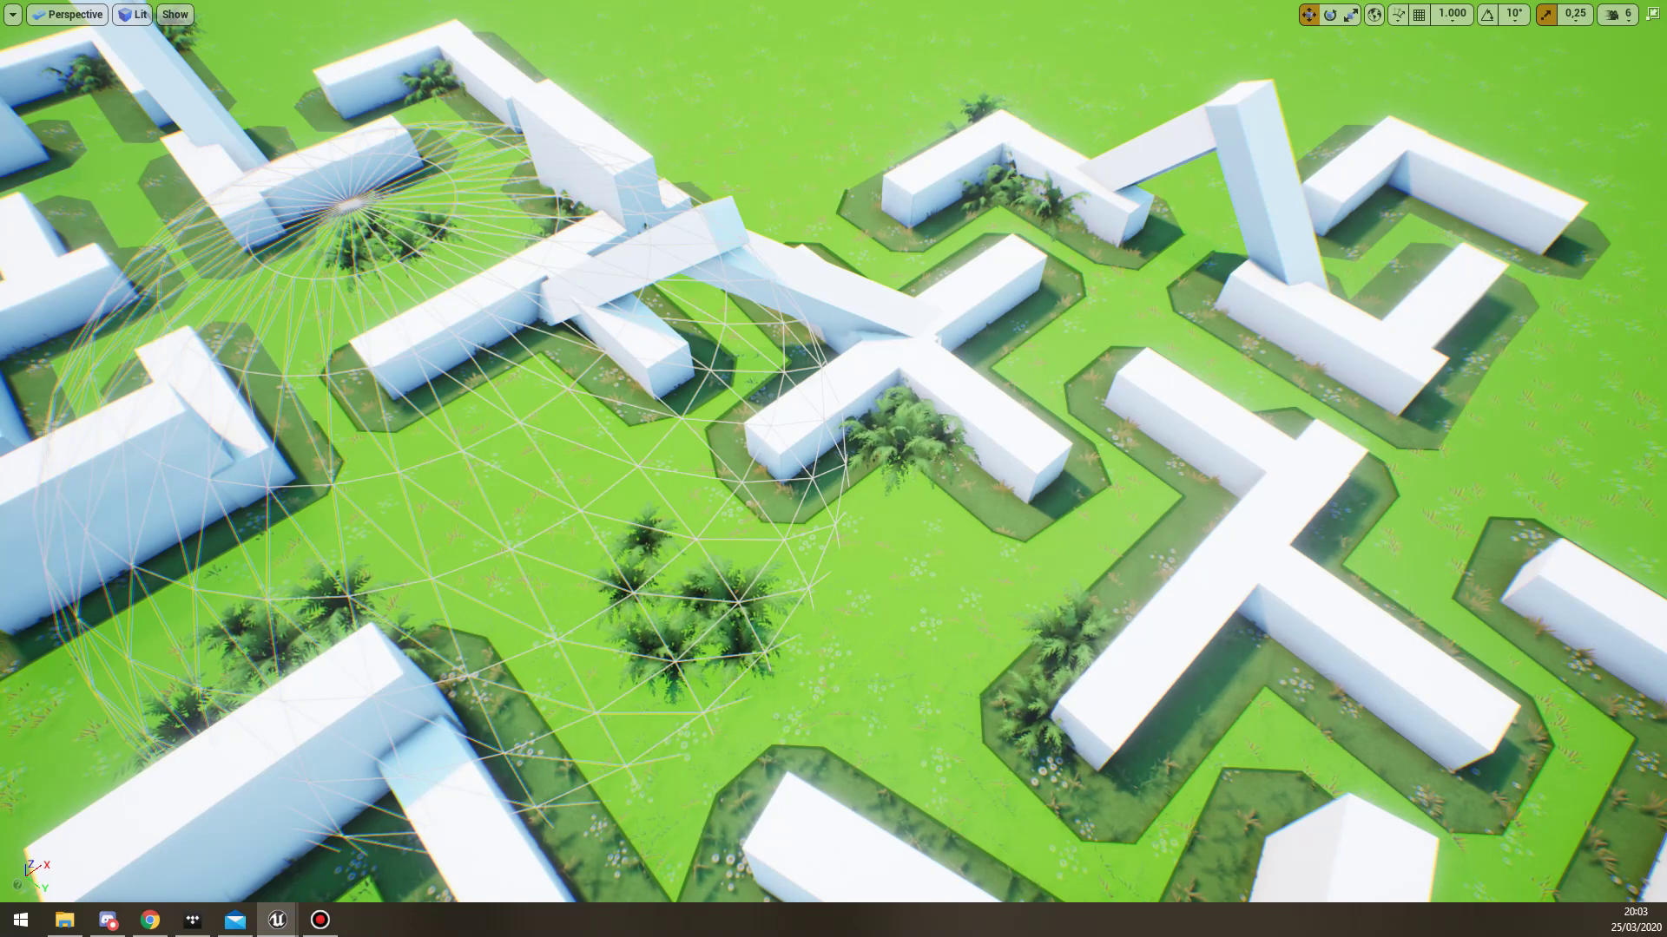
right_drag(833, 469, 555, 494)
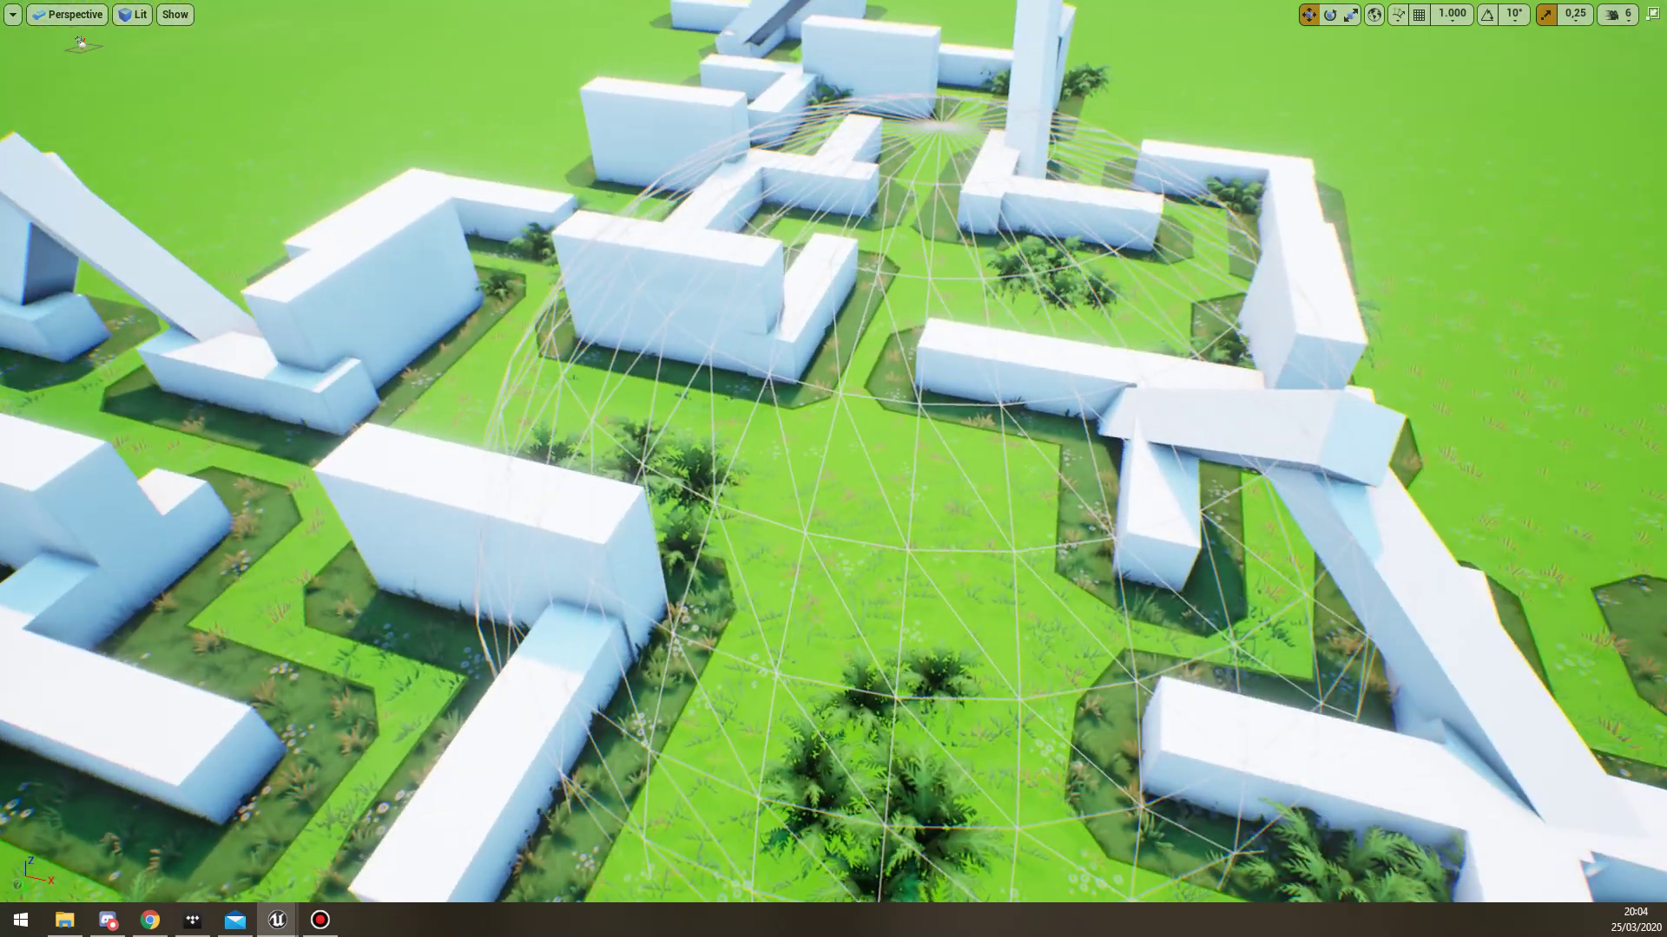
Simulate the level again and return to the editor layout to follow the debug path drawn between the blocks.
key(alt+s)
key(w)
right_drag(833, 468, 638, 491)
click(780, 590)
right_drag(779, 591, 833, 416)
right_drag(460, 426, 403, 473)
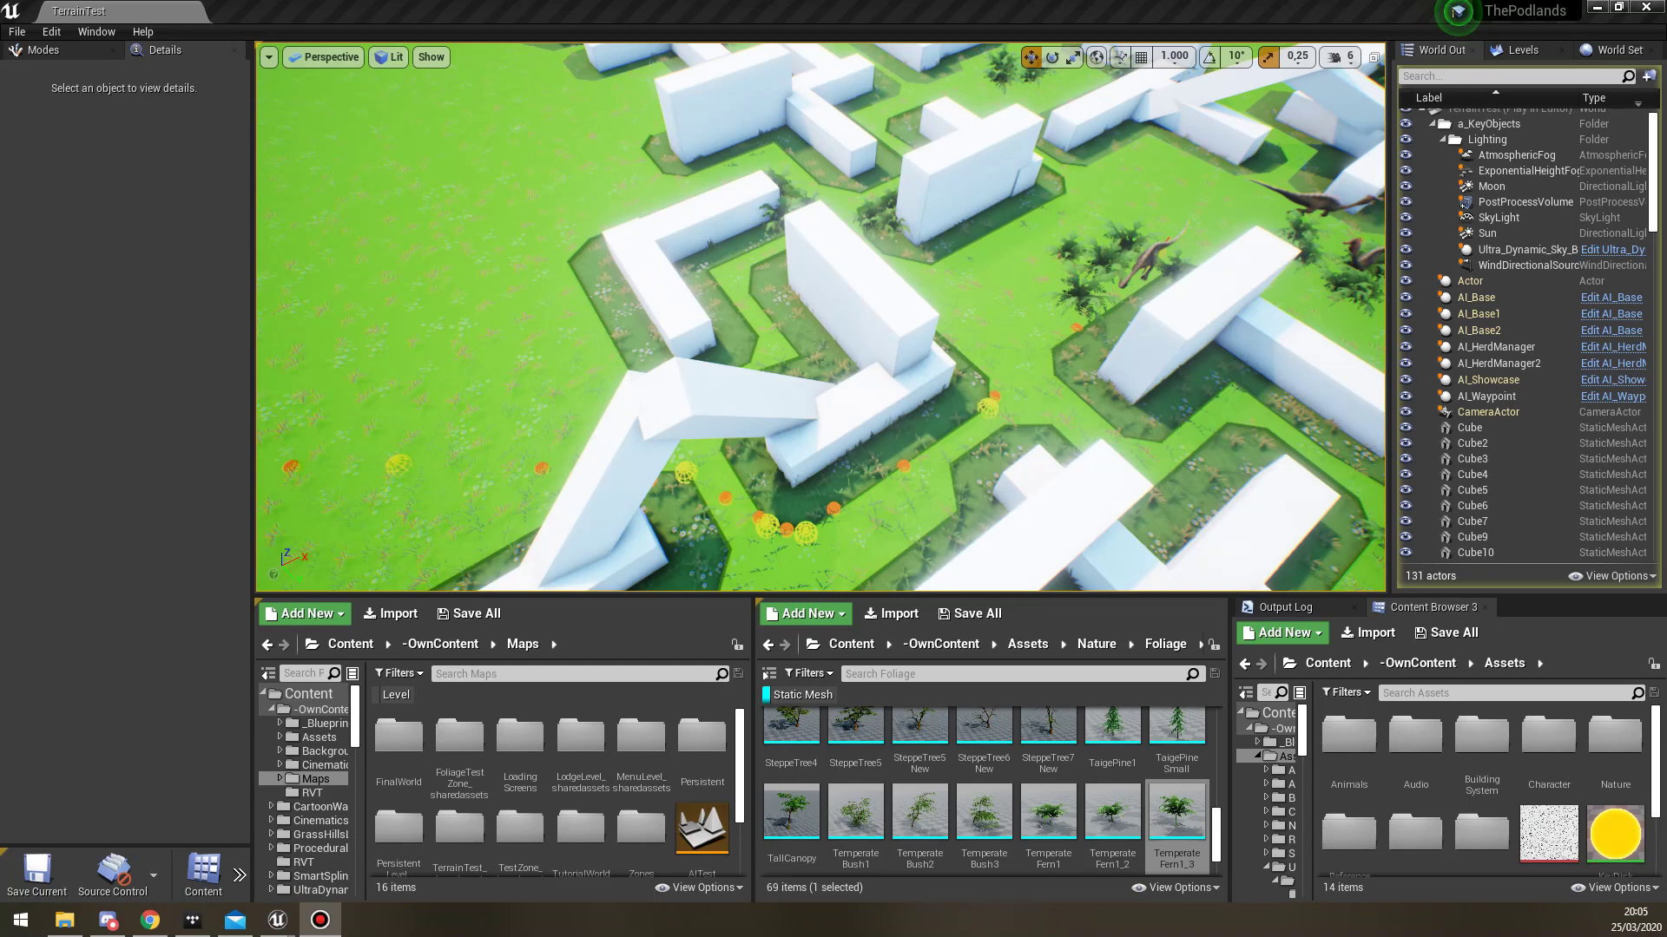
right_drag(816, 330, 907, 282)
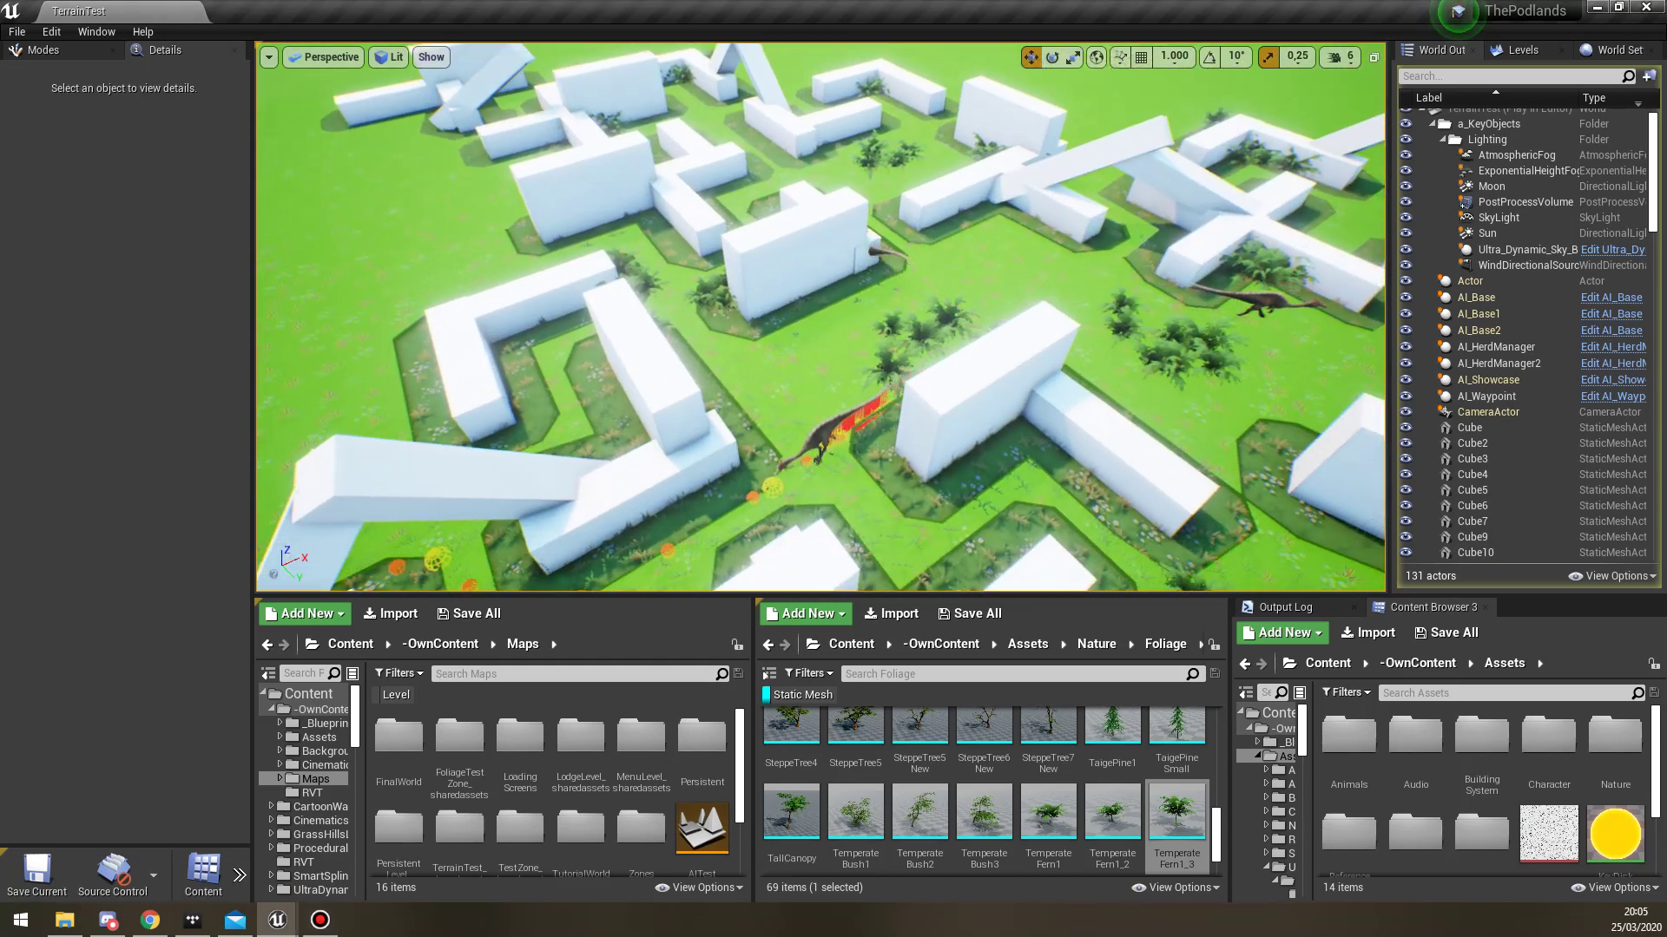
Select the running dinosaur AI_Showcase and show the simulation in a full-screen viewport.
click(783, 465)
right_drag(783, 464, 721, 490)
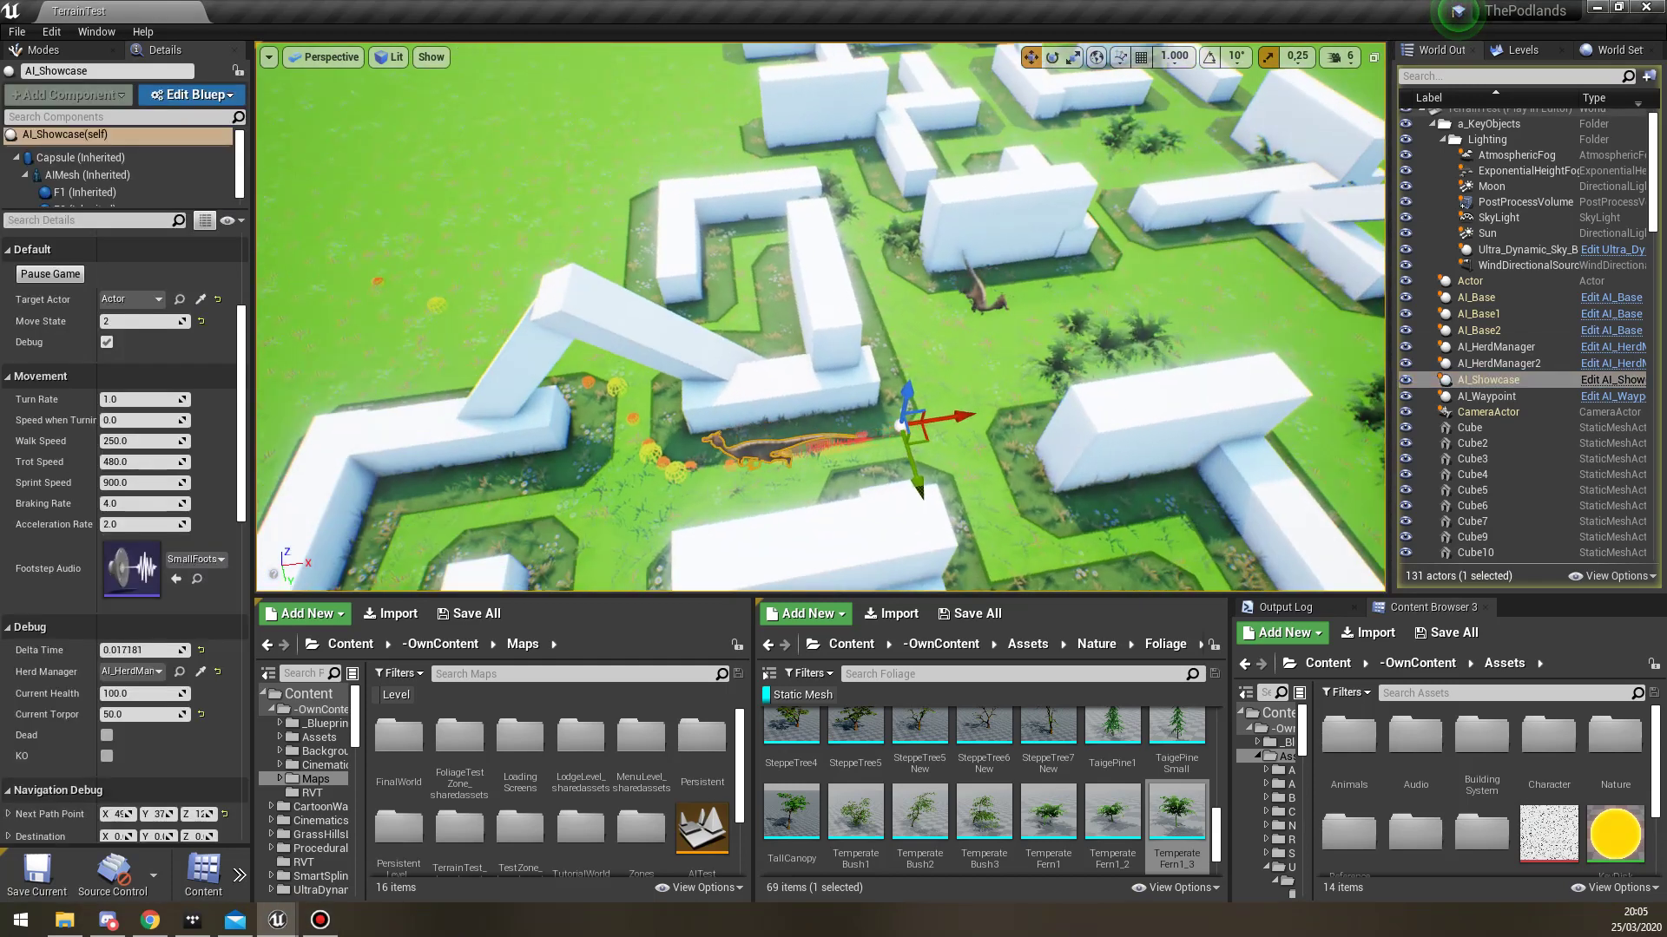
key(F11)
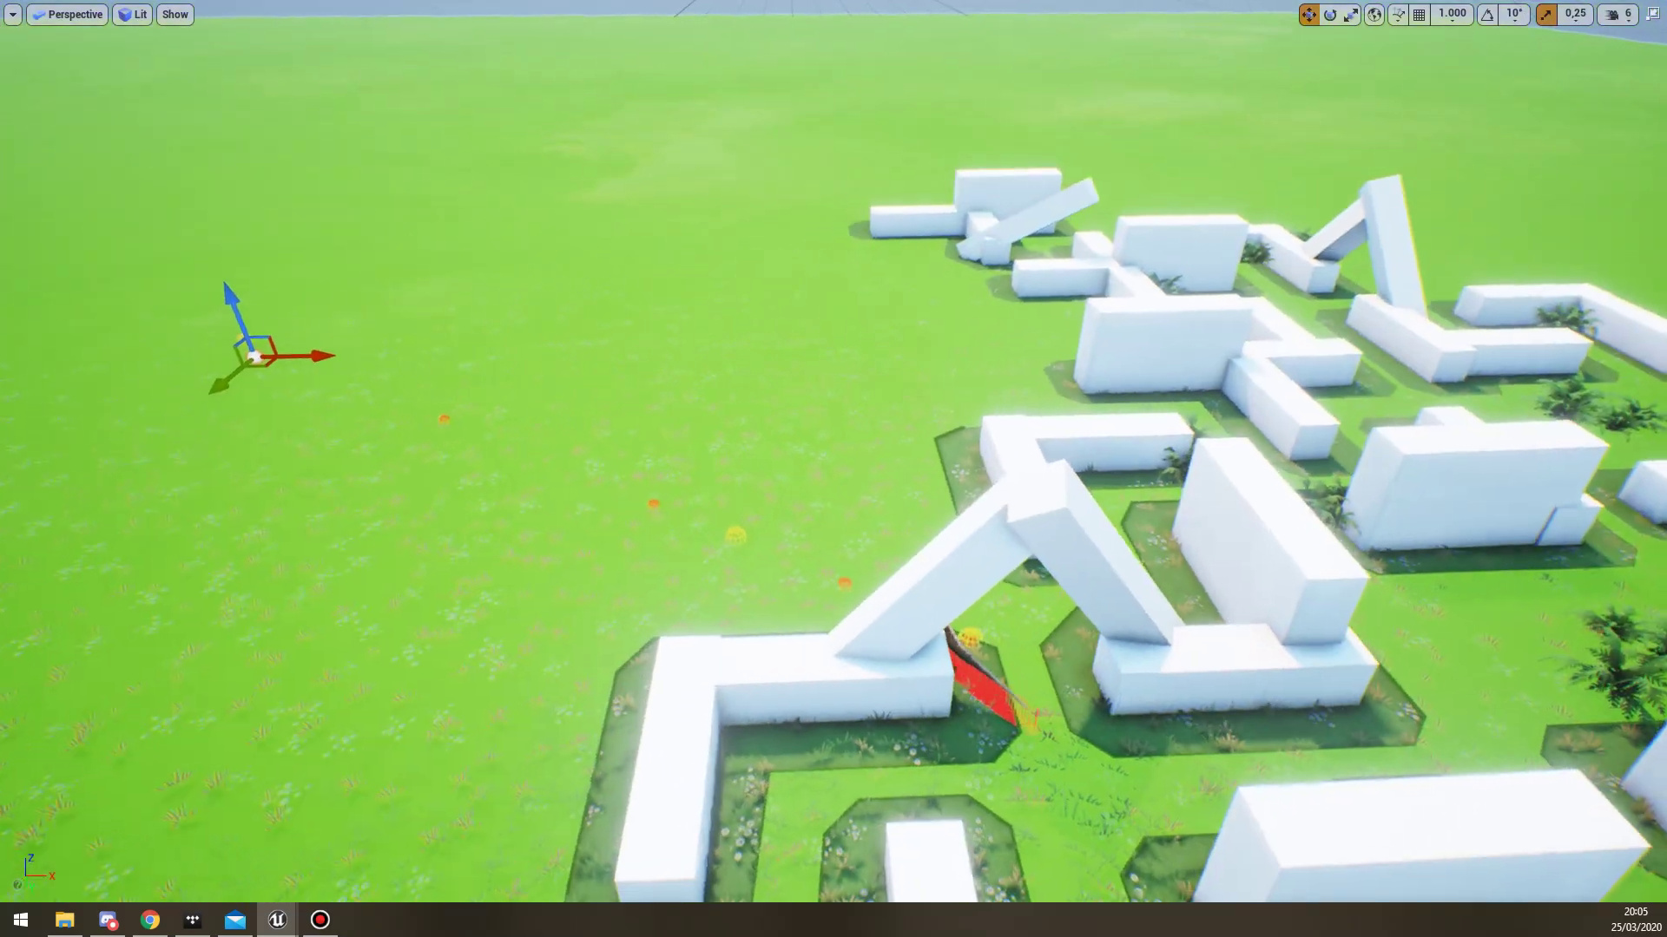
Move the target actor from the open grass into the obstacle course so the showcase dinosaur follows it between the blocks.
right_drag(722, 489, 788, 538)
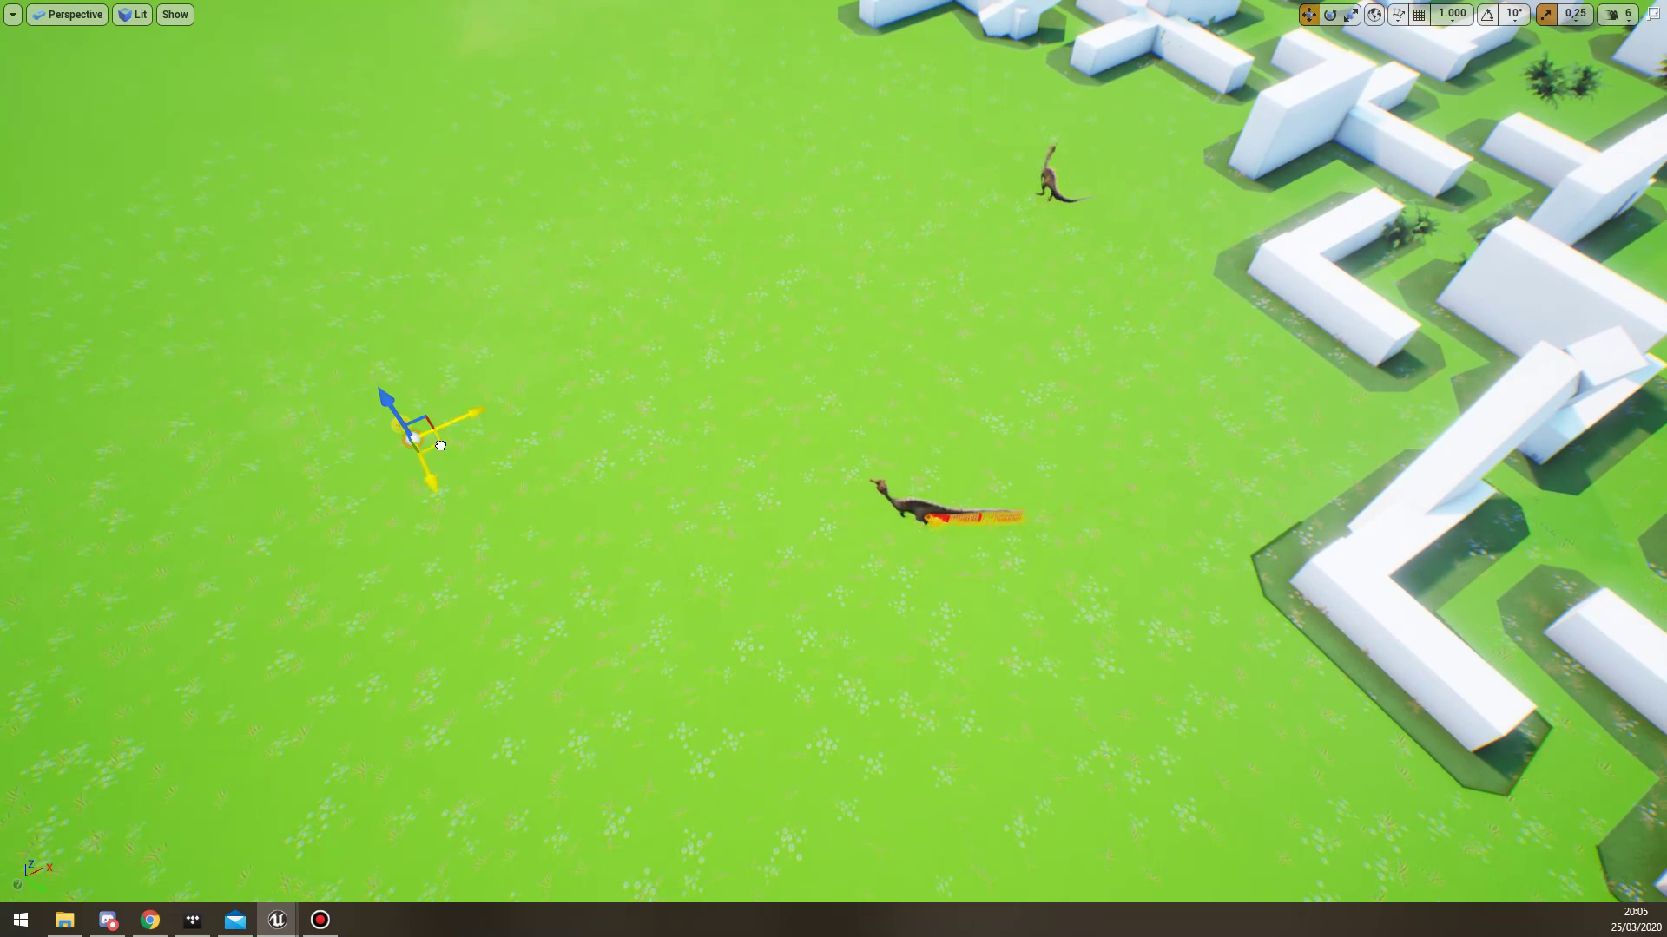
drag(1616, 517, 1640, 513)
right_drag(1641, 512, 1661, 535)
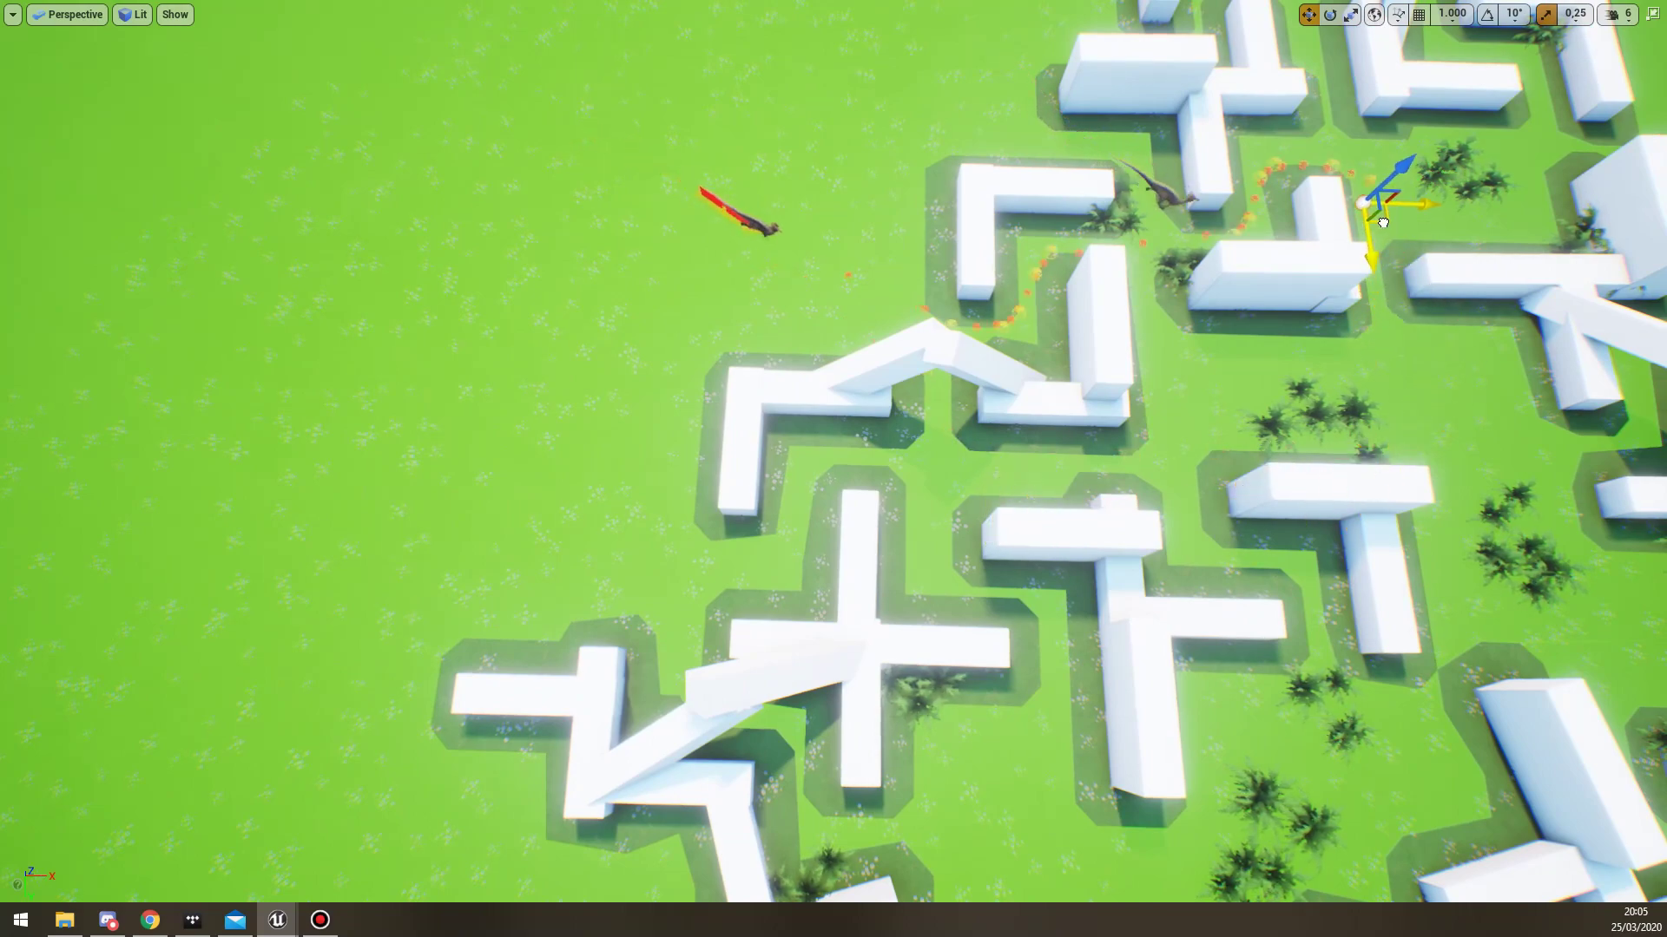
key(d)
key(w)
mouse_move(1392, 240)
right_down()
mouse_move(1338, 236)
mouse_move(1389, 241)
right_up()
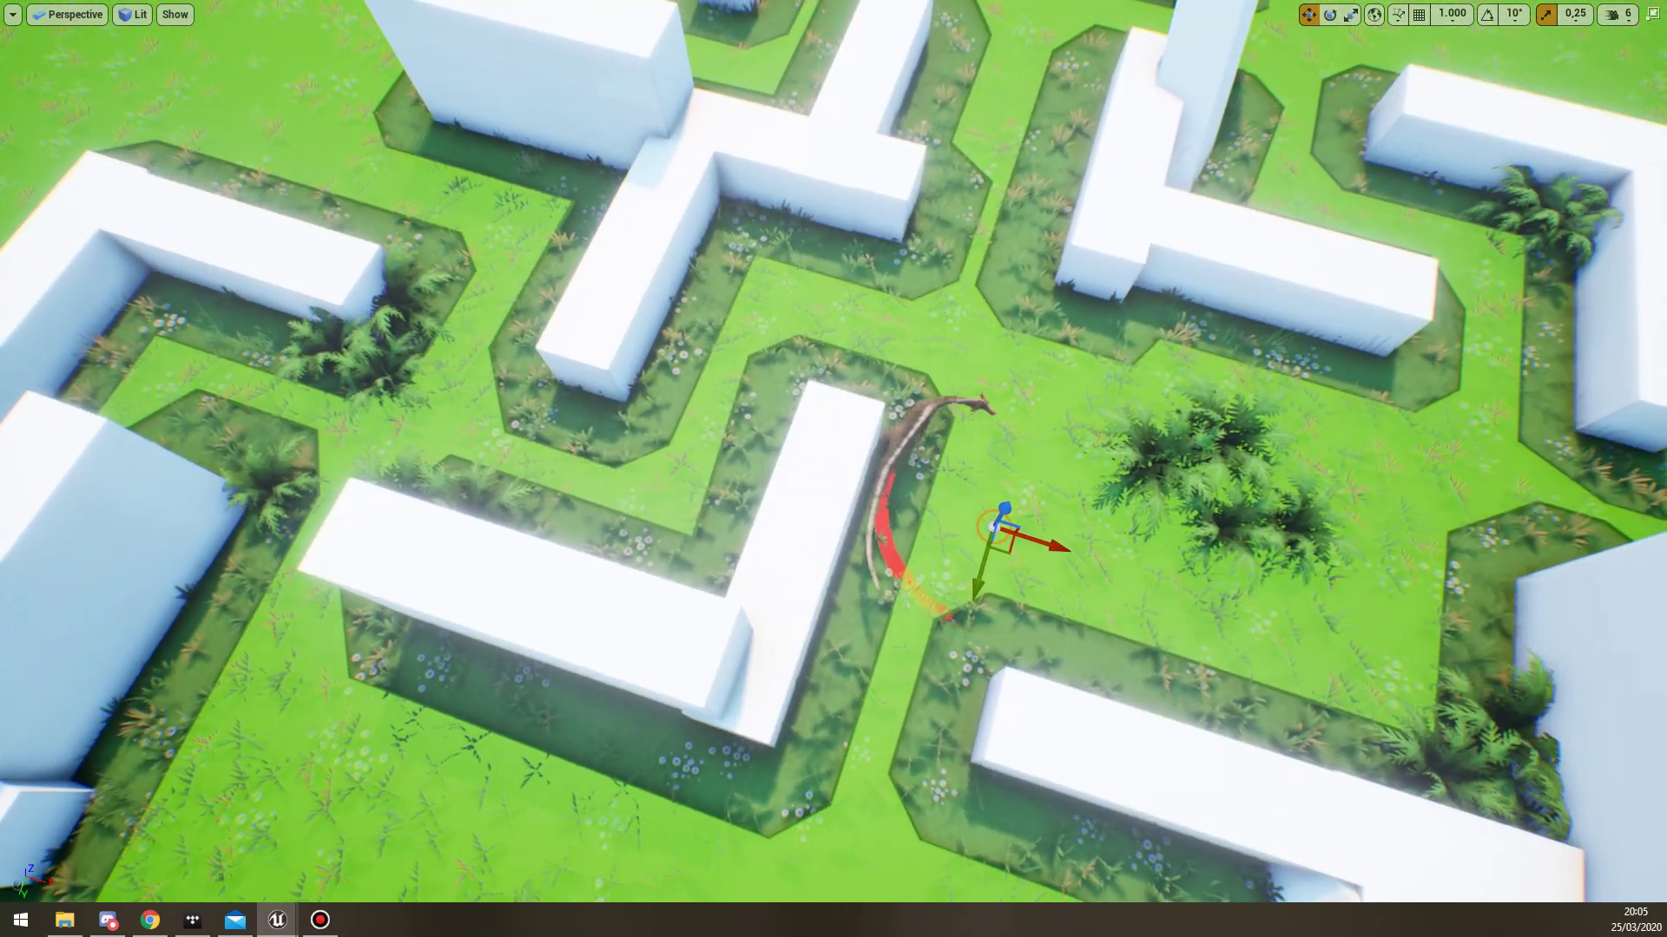
Move the target actor out of the fern clearing and onto the open grass beyond the course's far edge.
mouse_move(1340, 554)
mouse_down()
mouse_move(1493, 444)
mouse_move(1489, 300)
mouse_move(1345, 219)
mouse_move(1307, 130)
mouse_move(1328, 85)
mouse_move(1425, 5)
mouse_up()
key(d)
right_drag(1426, 5, 1284, 5)
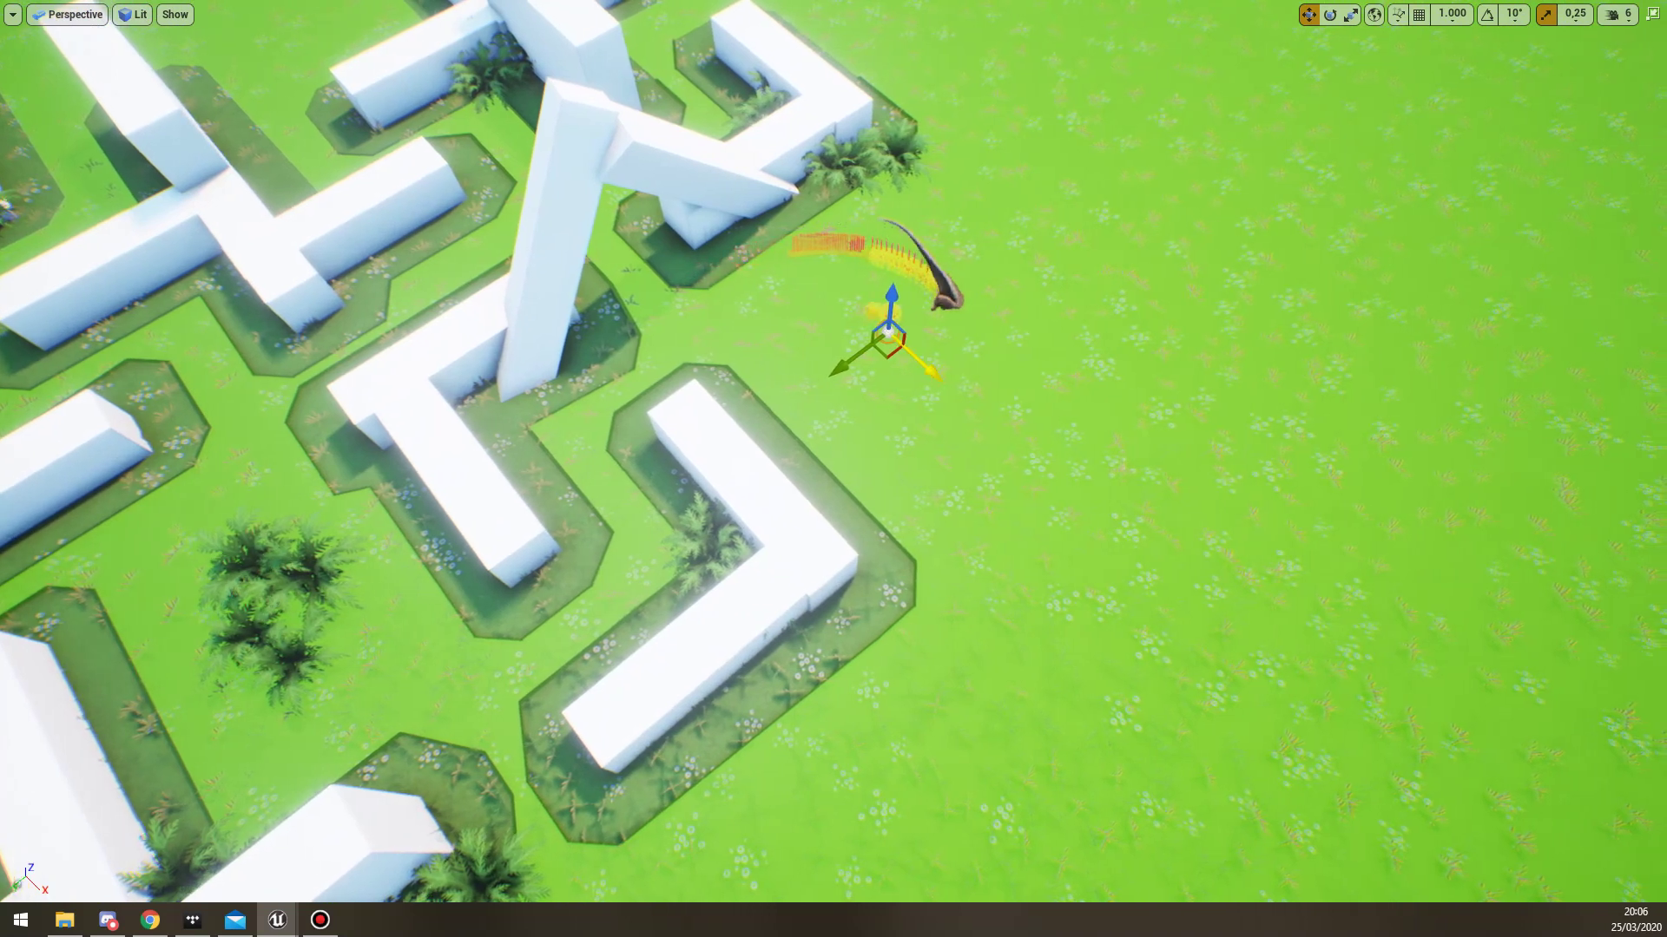
drag(1090, 246, 1310, 248)
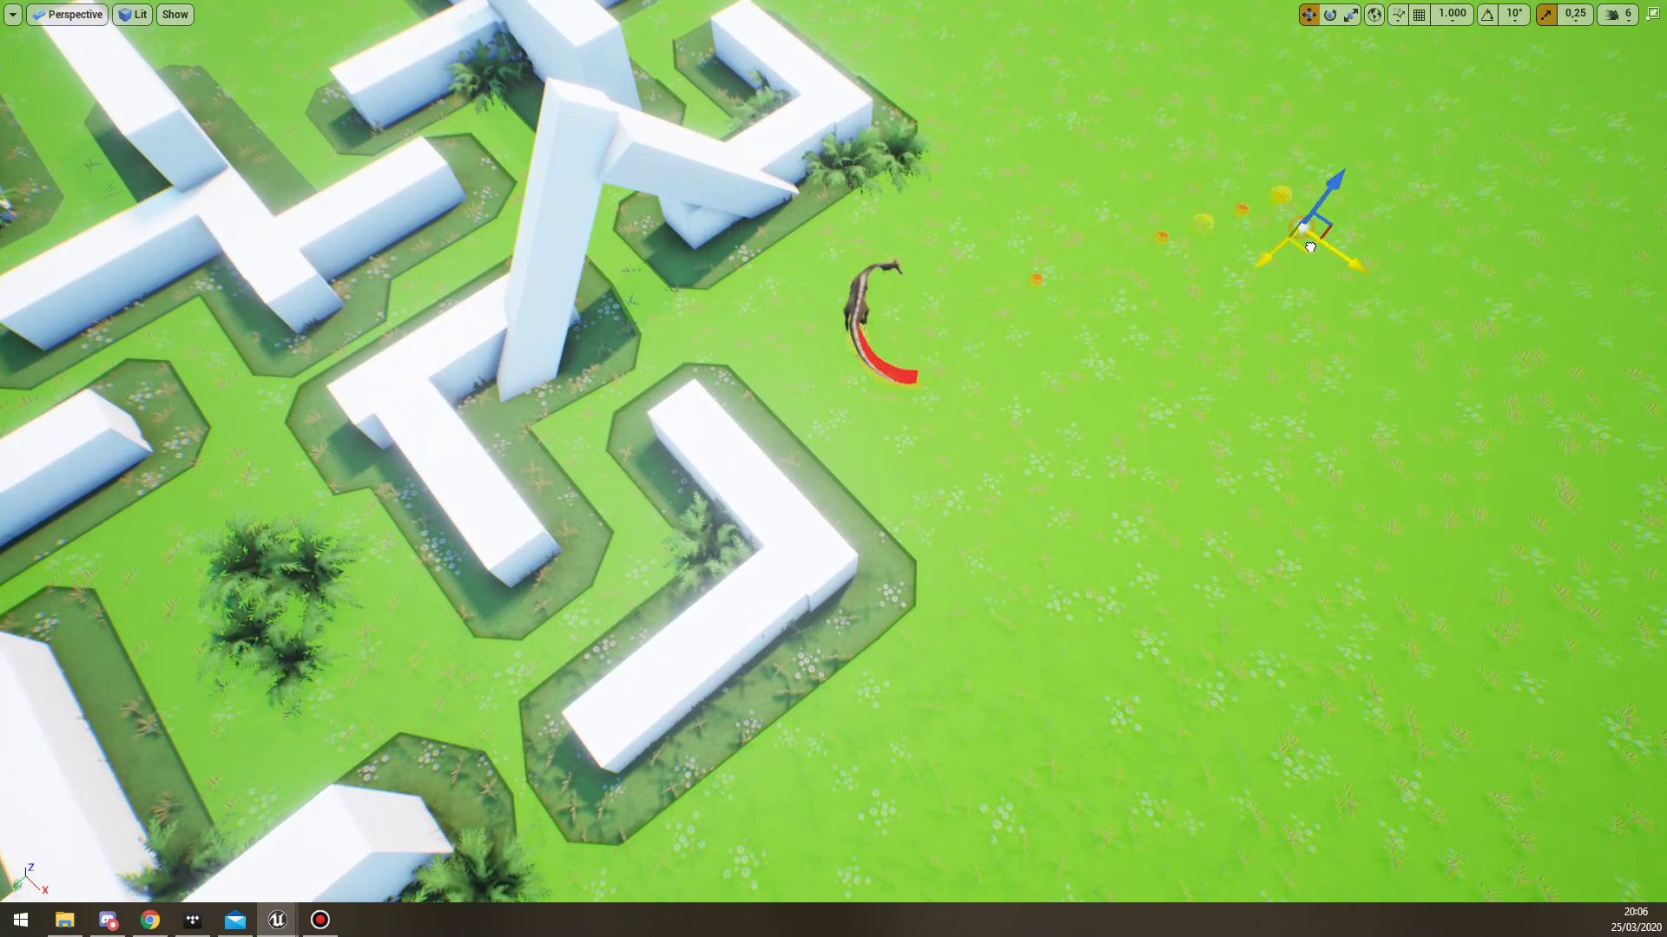
Move the target actor back into the course, into the passage beside the L-shaped block with the leaning pillar.
drag(1409, 260, 283, 697)
drag(220, 501, 359, 354)
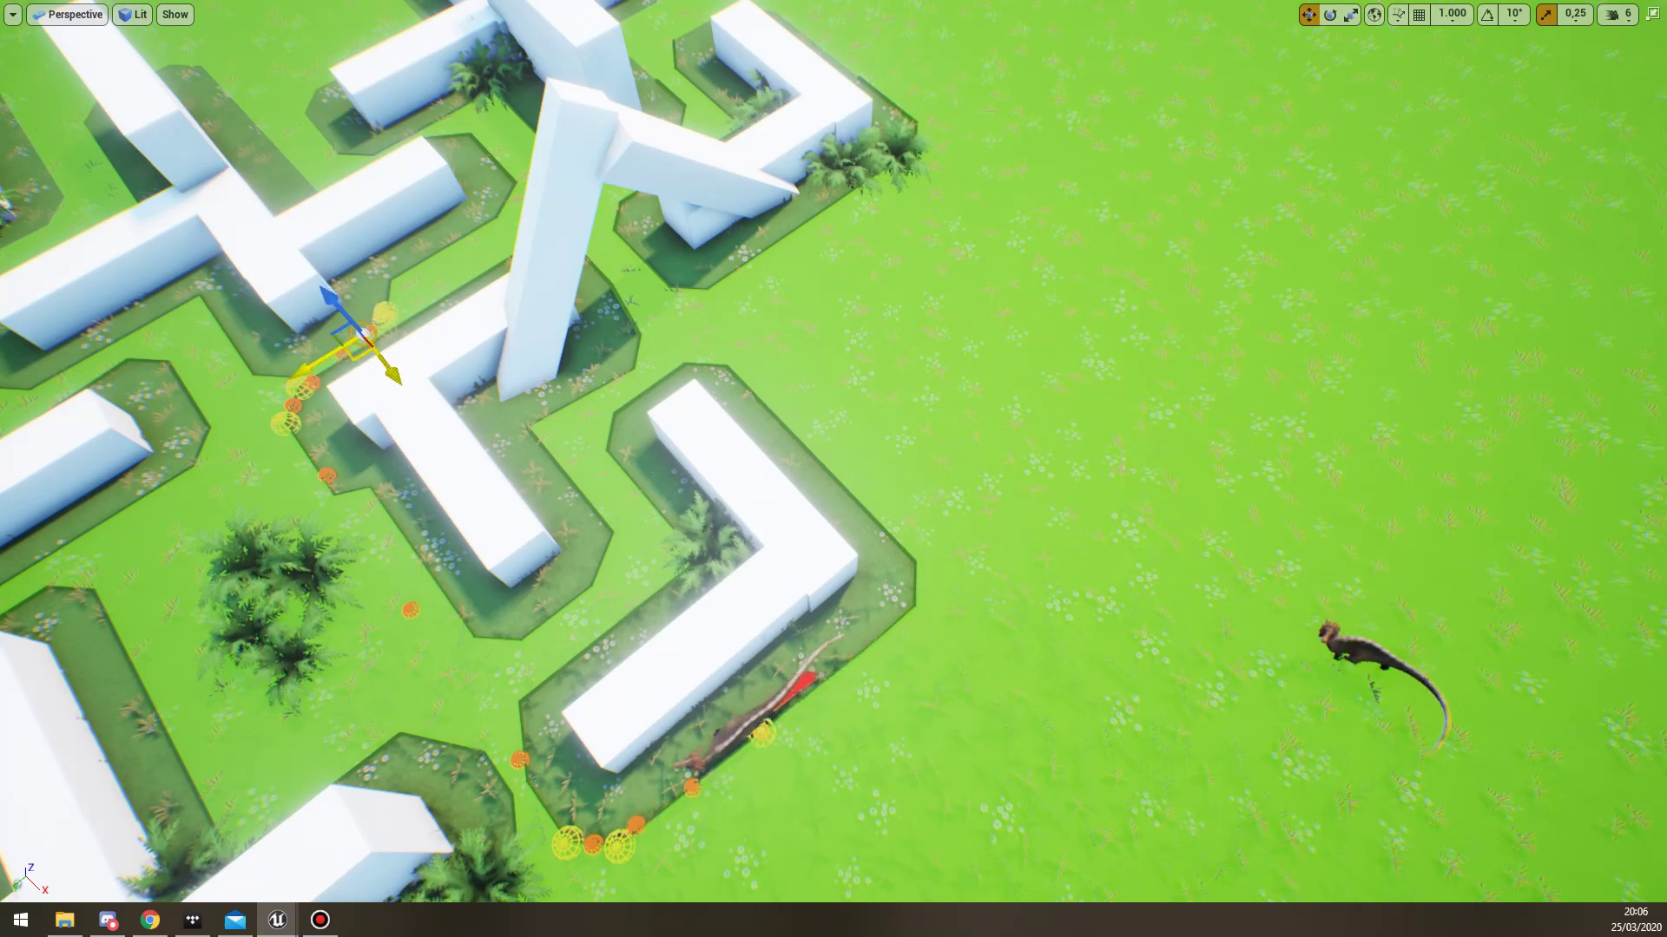
right_drag(358, 354, 568, 361)
key(a)
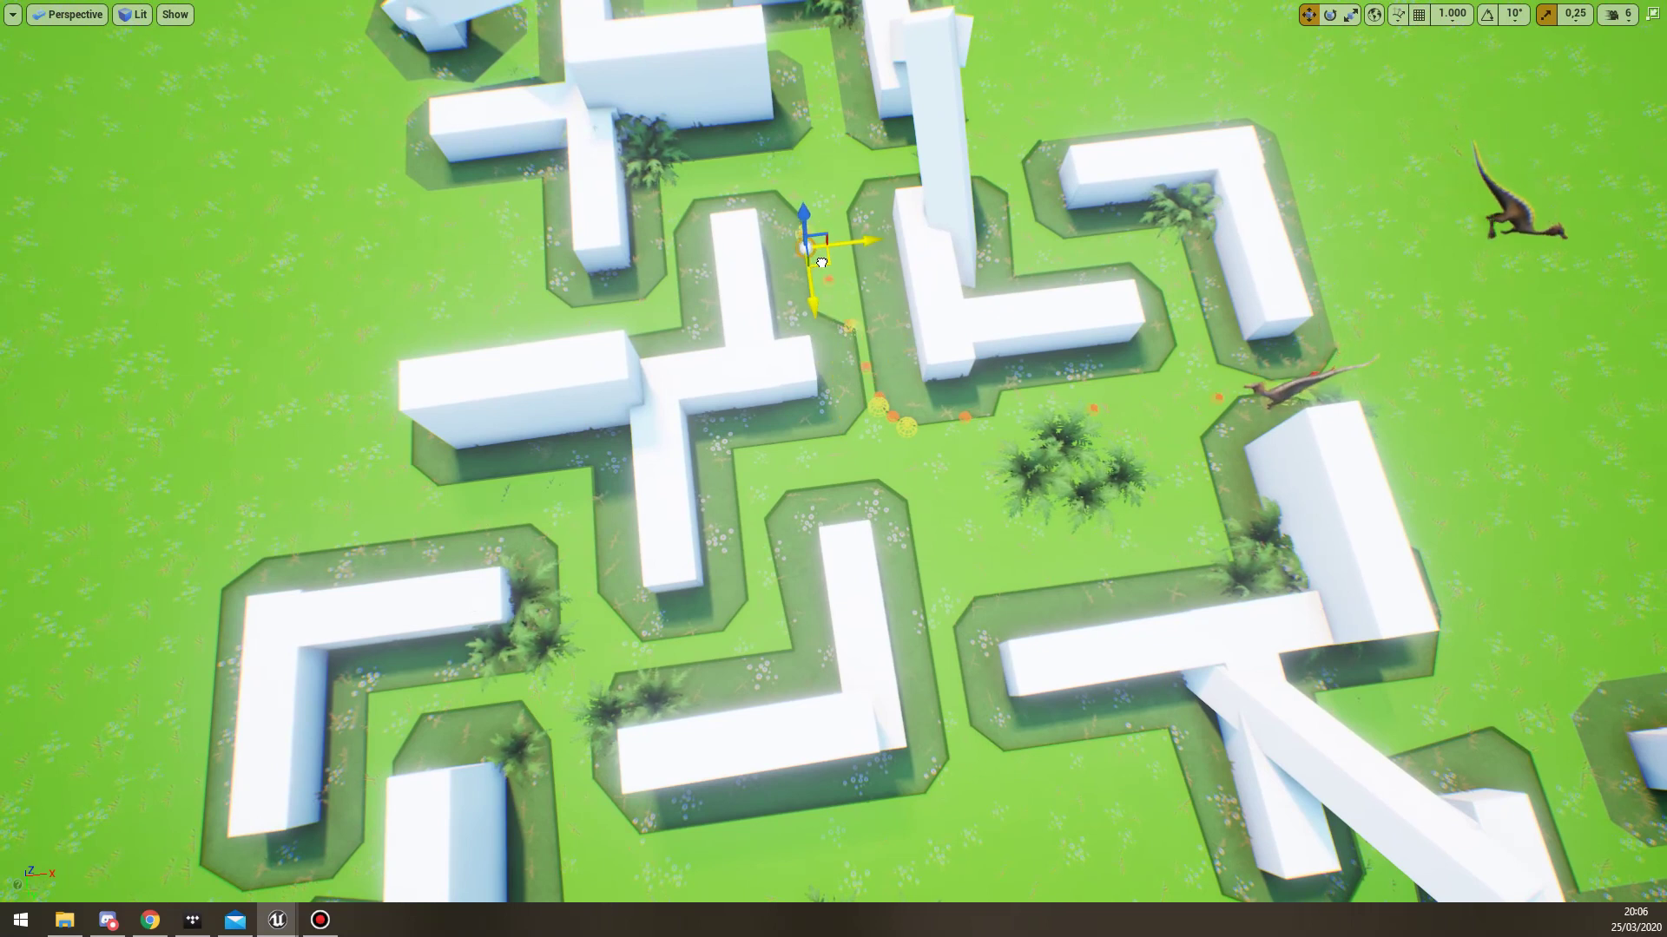
Move the target actor past the cross-shaped block group to the open grass beyond the end of its long wall.
drag(821, 262, 642, 319)
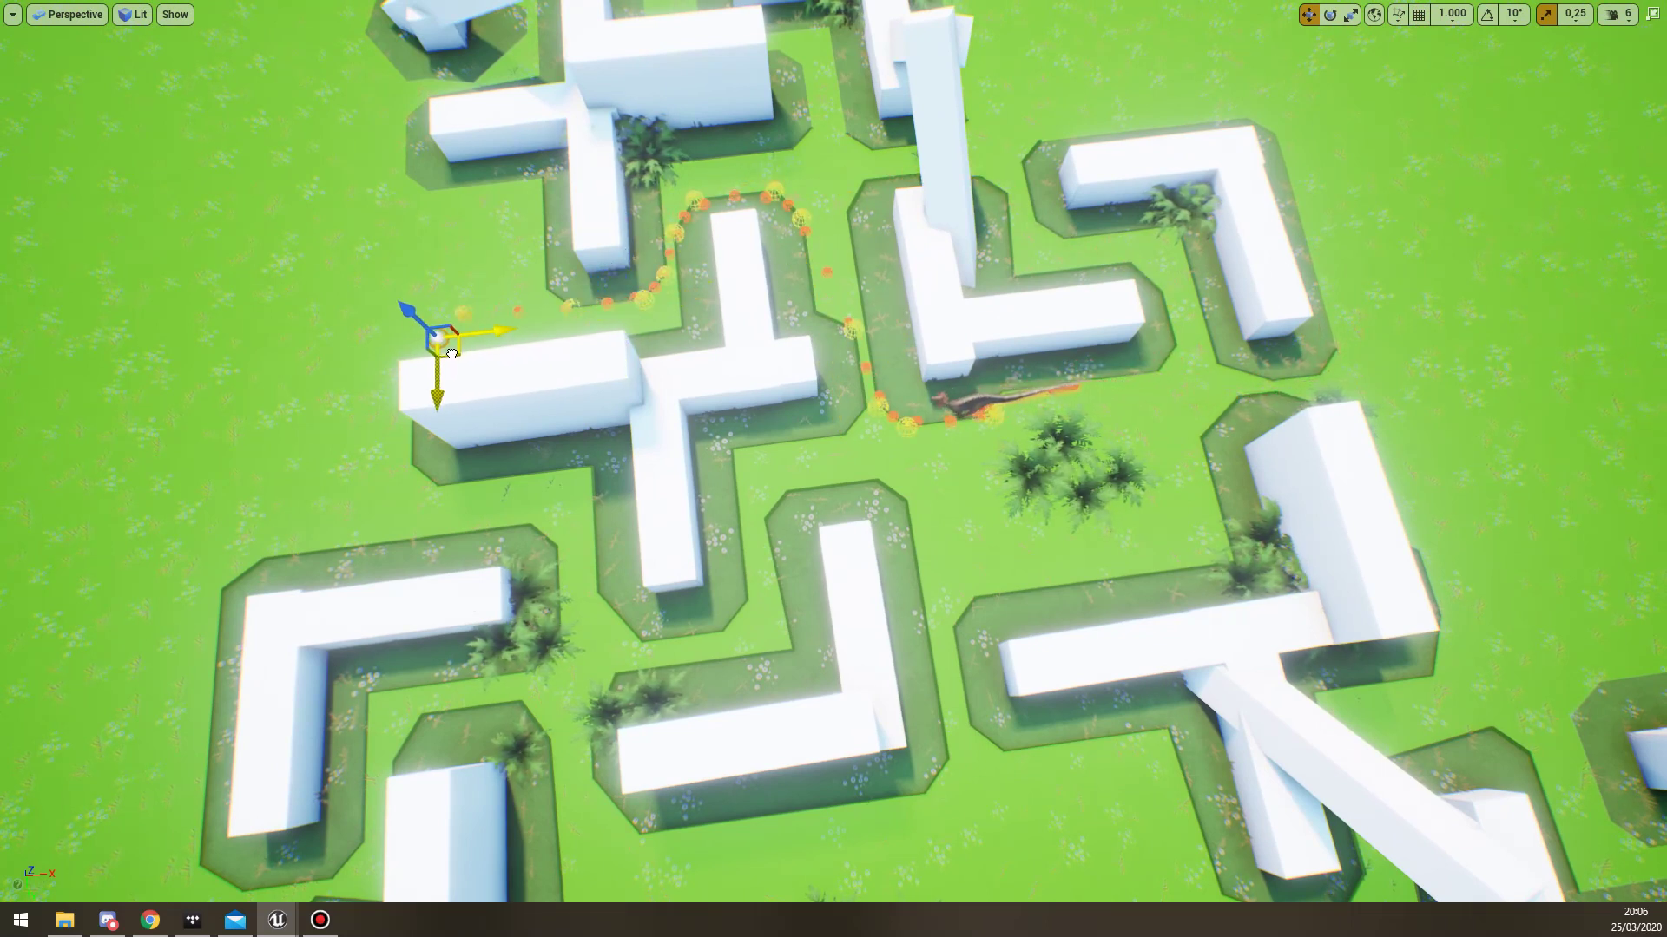
drag(451, 354, 354, 395)
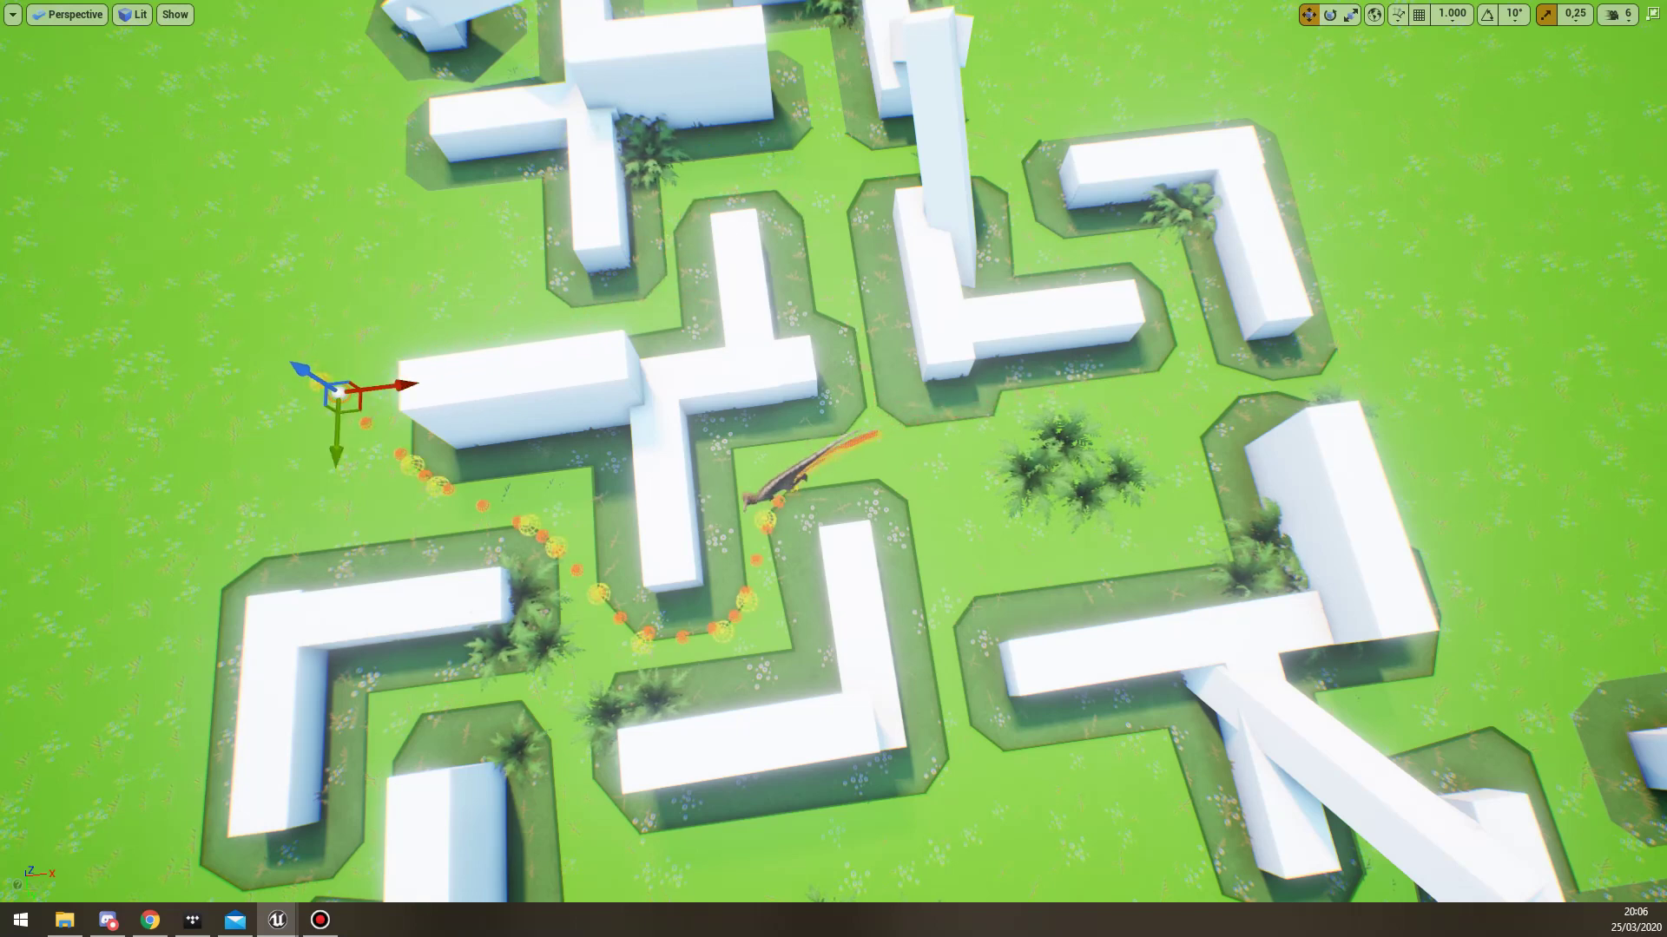
key(a)
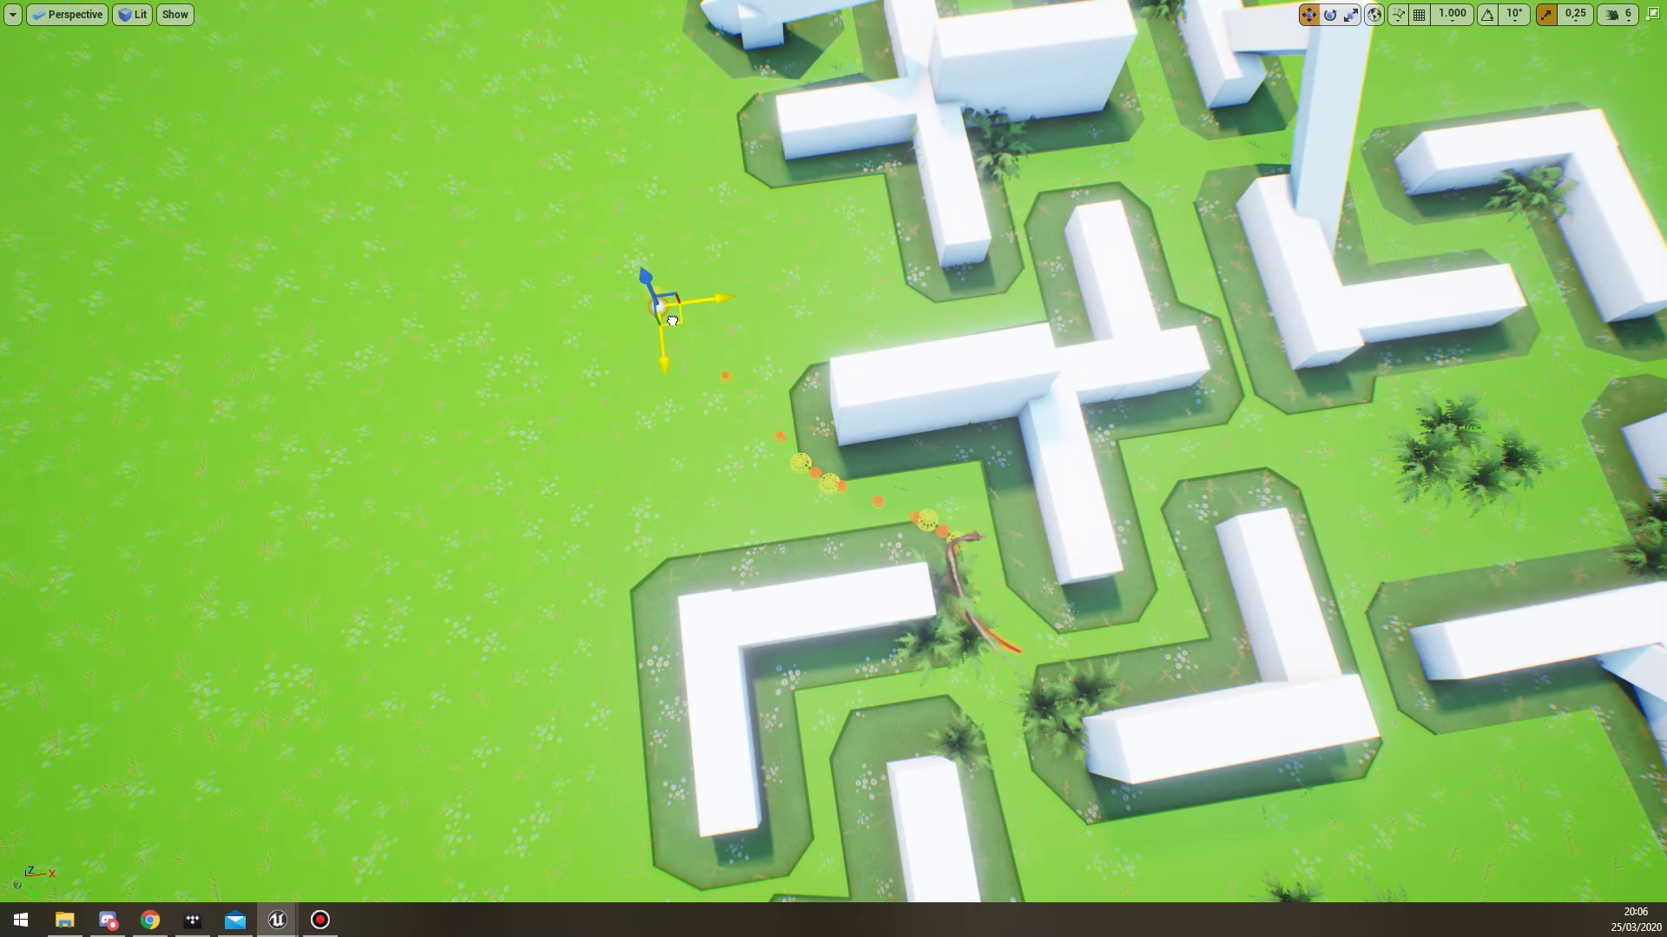
Lead the target actor along the course's outer edge and back in past the leaning blocks to the next wall.
key(s)
right_drag(579, 790, 690, 838)
key(a)
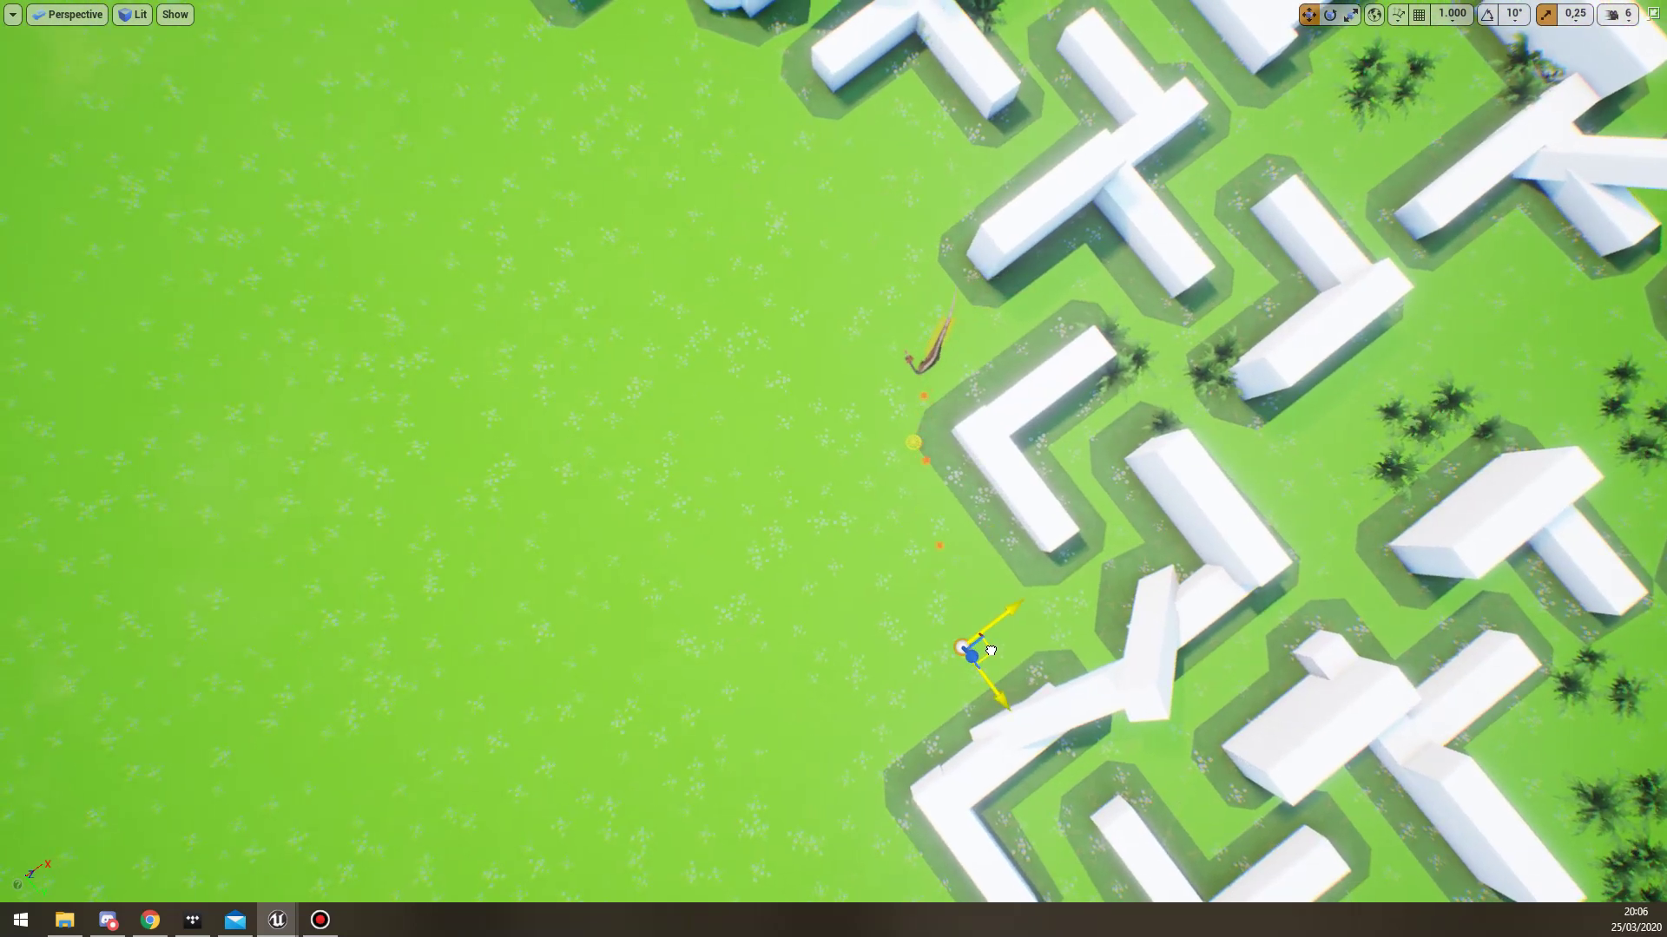
mouse_move(1053, 628)
right_down()
mouse_move(1137, 638)
mouse_move(1080, 627)
right_up()
key(w)
key(s)
key(a)
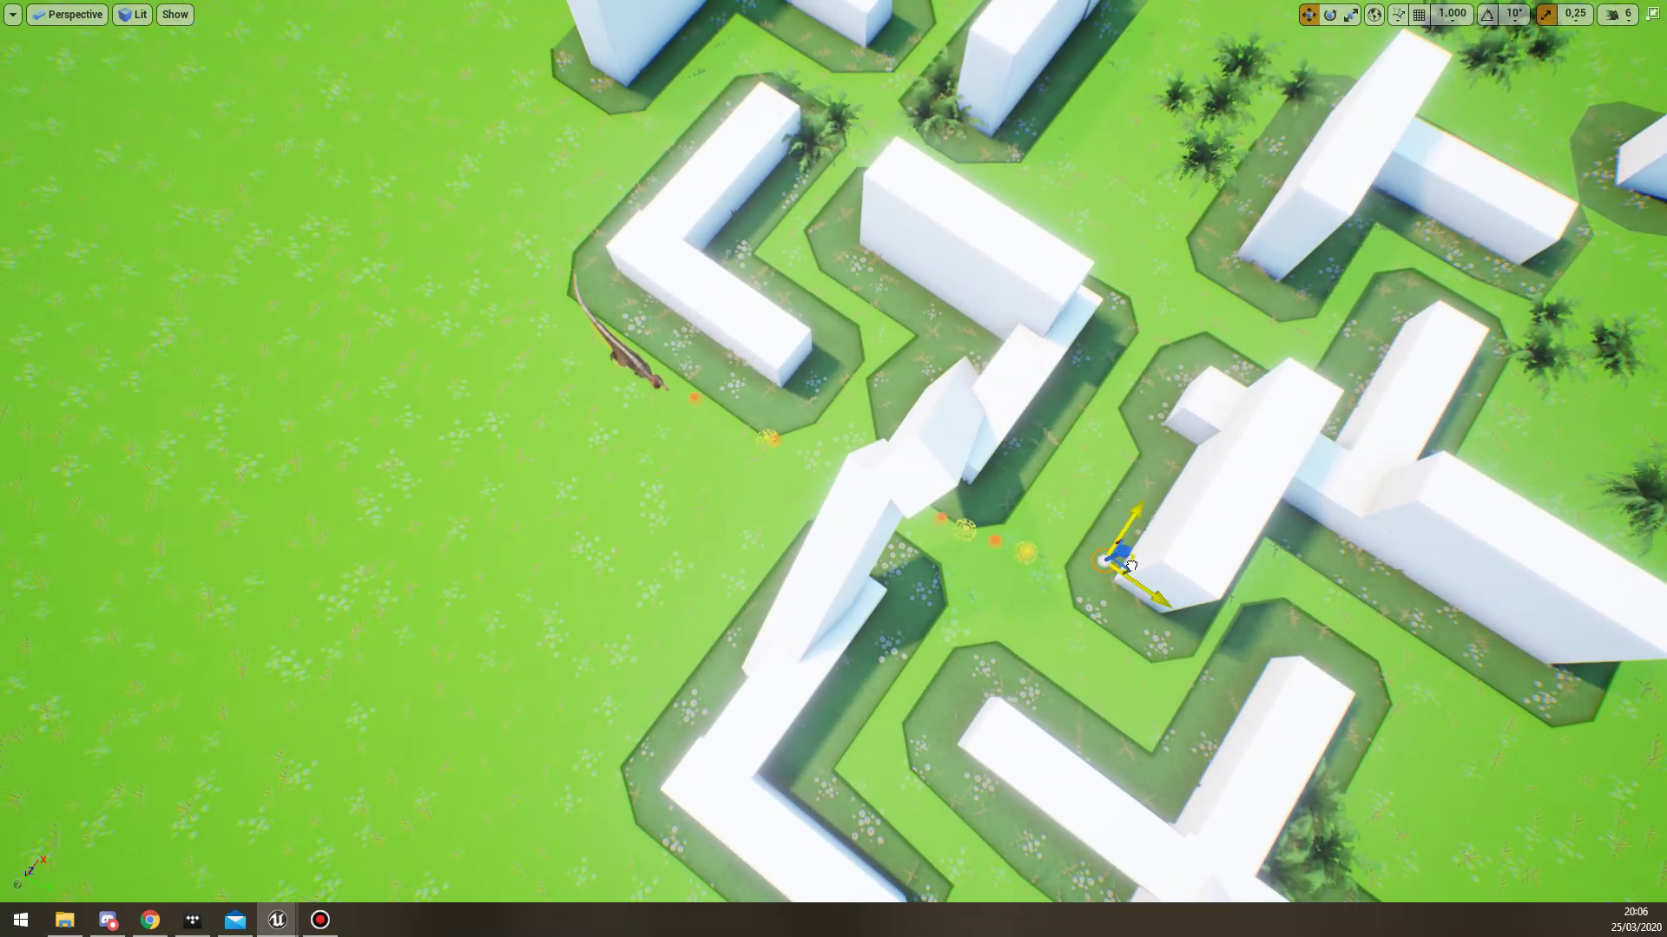
Move the target actor through the passage behind the leaning blocks to the clearing beside the ferns.
drag(1163, 286, 1153, 252)
key(d)
right_drag(1153, 251, 1025, 233)
key(w)
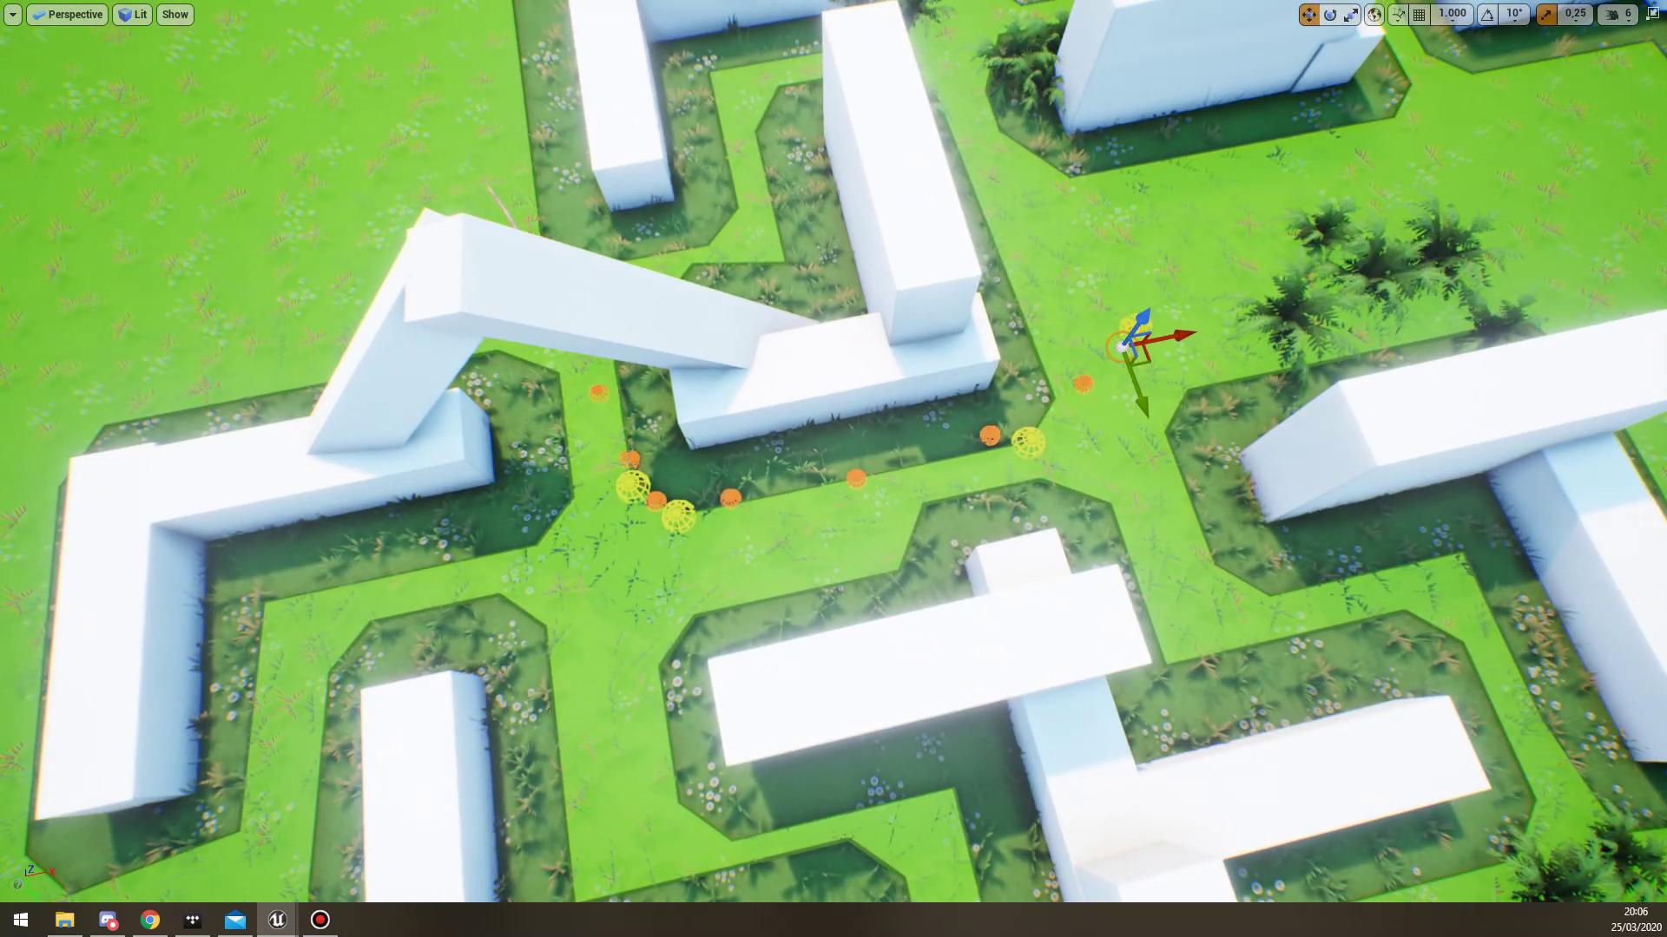
right_drag(1137, 354, 1102, 354)
key(d)
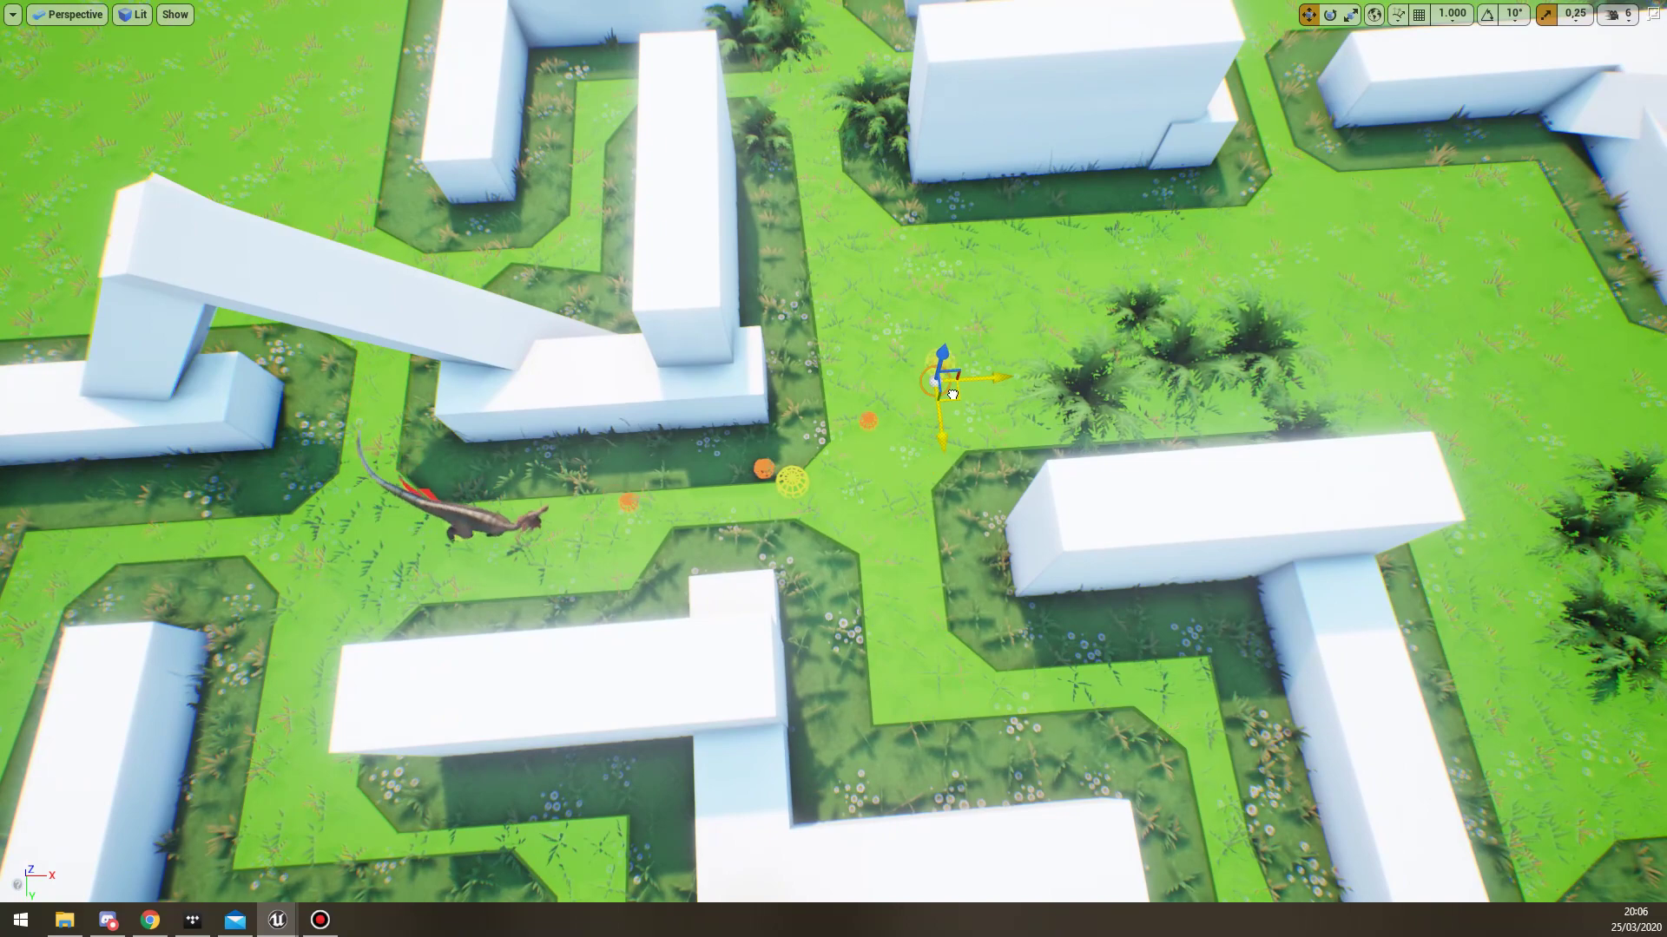
Lead the target actor across the clearing and past the second fern cluster to the end of the slanted block wall.
right_drag(625, 461, 555, 460)
key(d)
key(s)
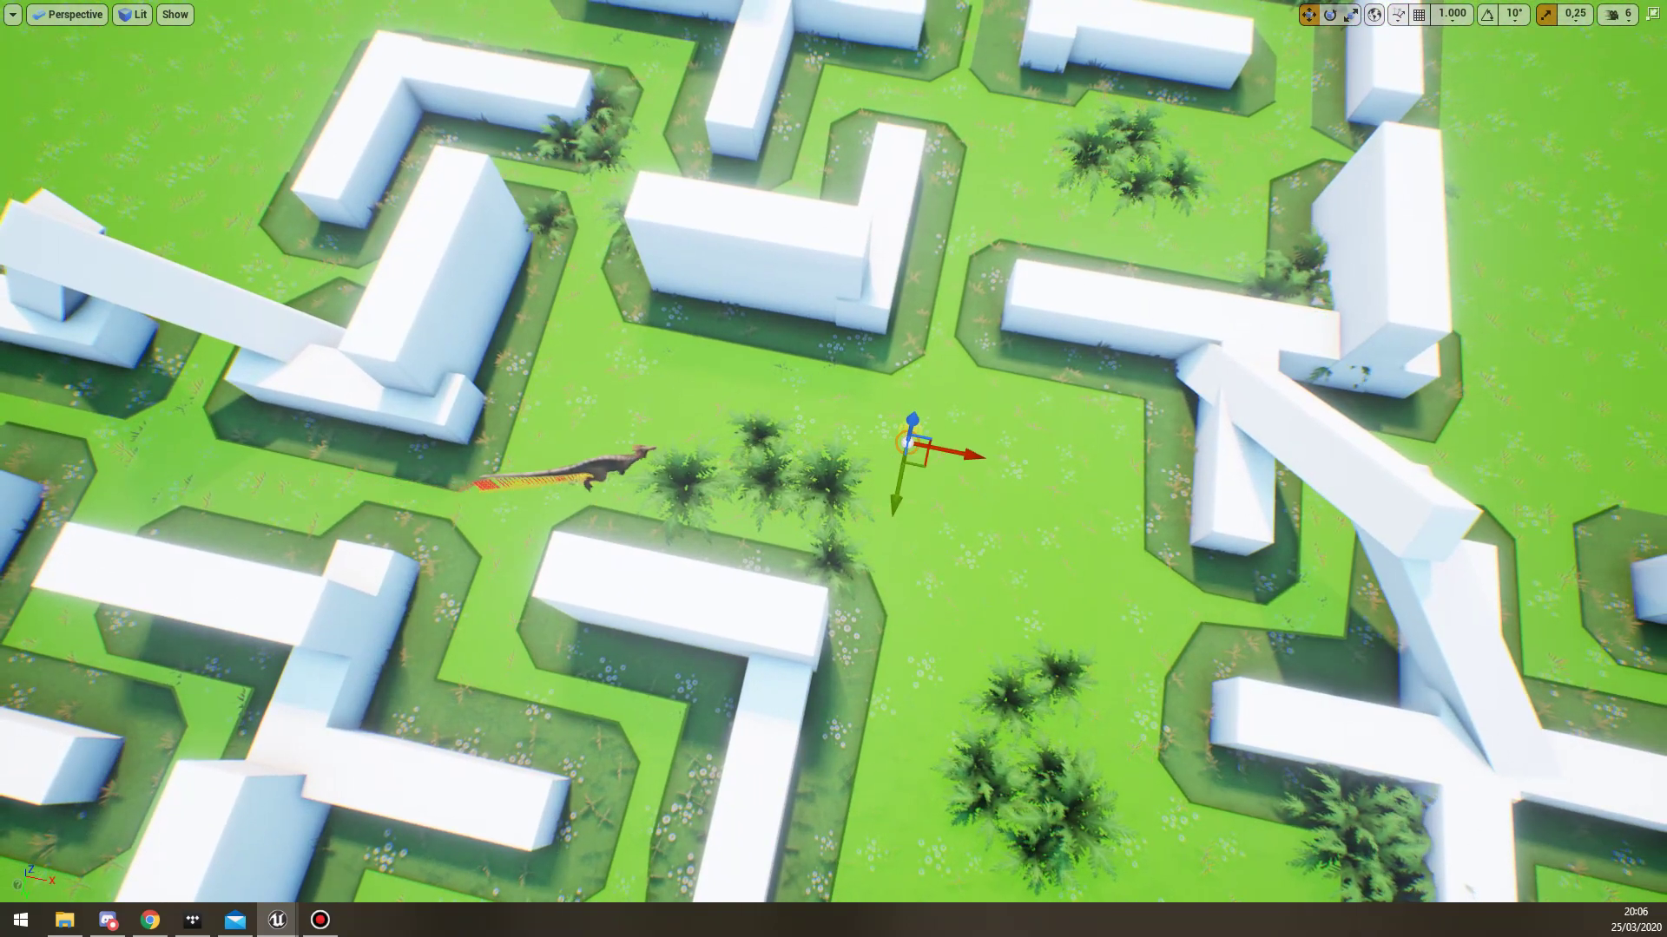
right_drag(859, 434, 902, 425)
key(w)
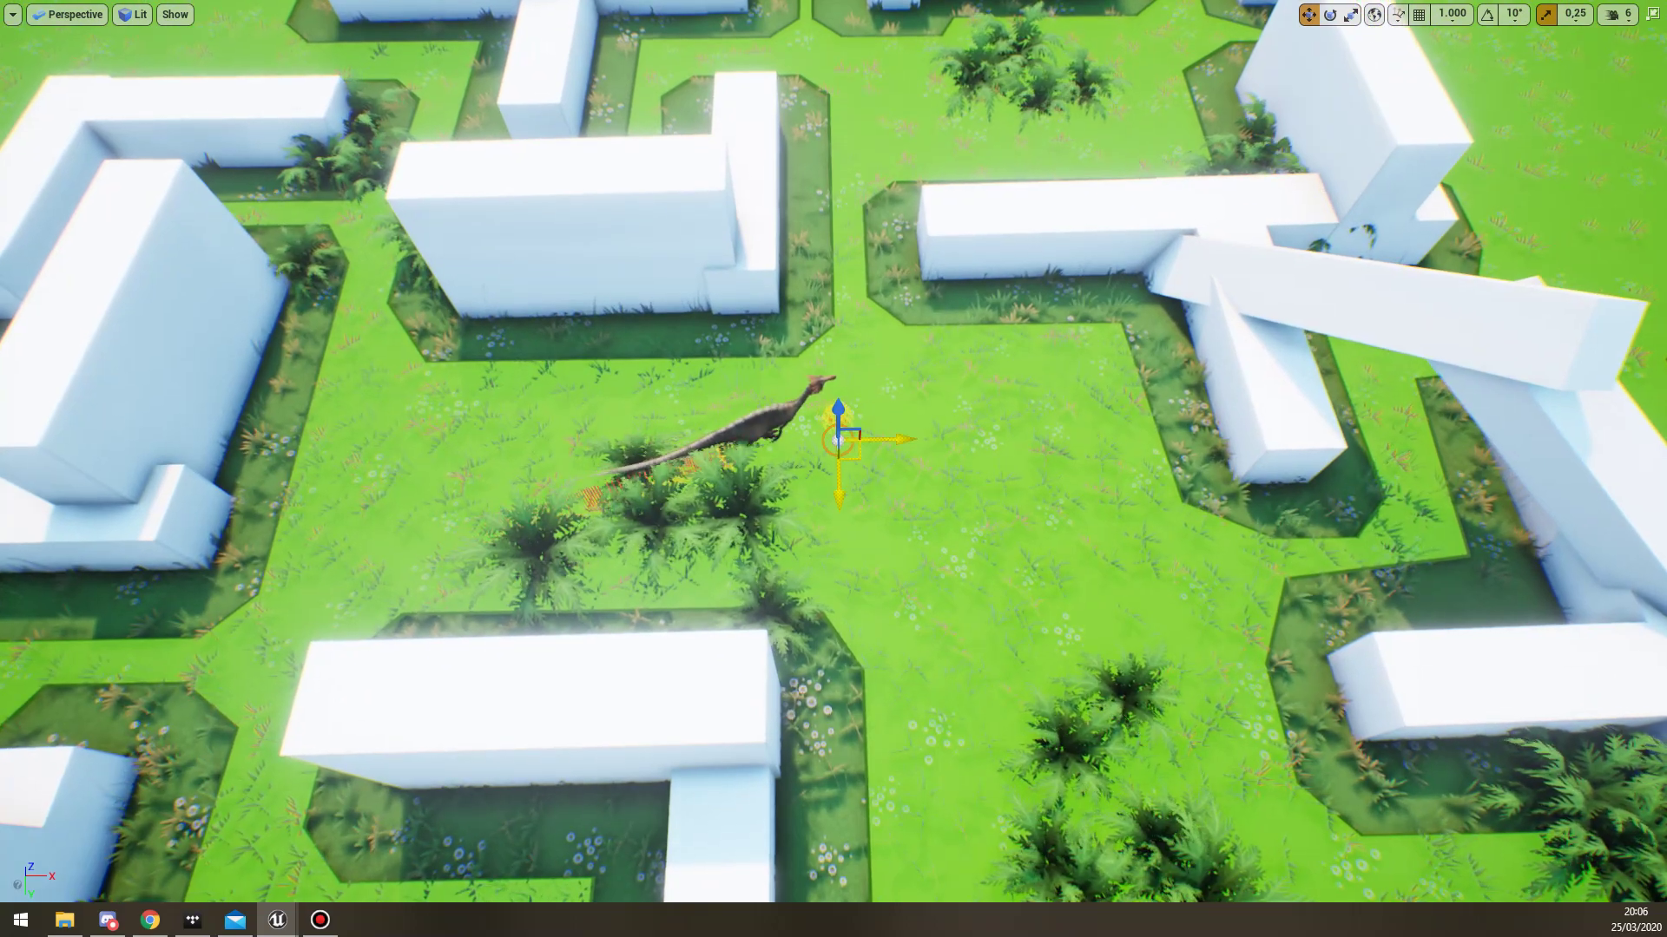
drag(860, 465, 1054, 605)
right_drag(1054, 605, 1054, 605)
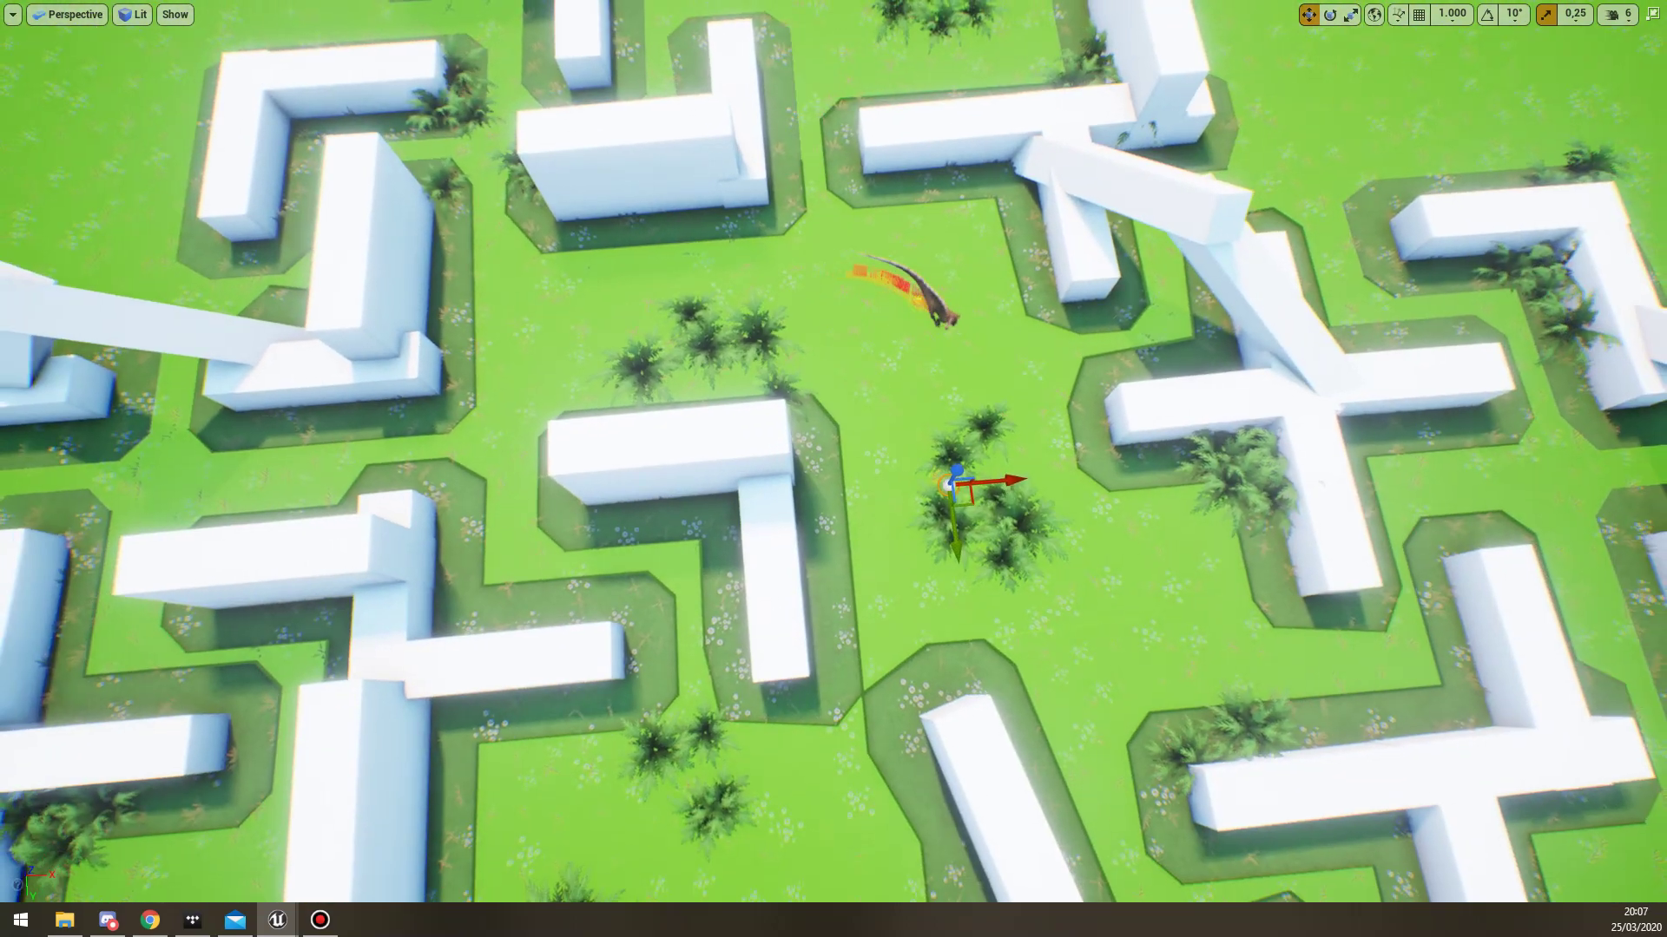
drag(955, 379, 957, 417)
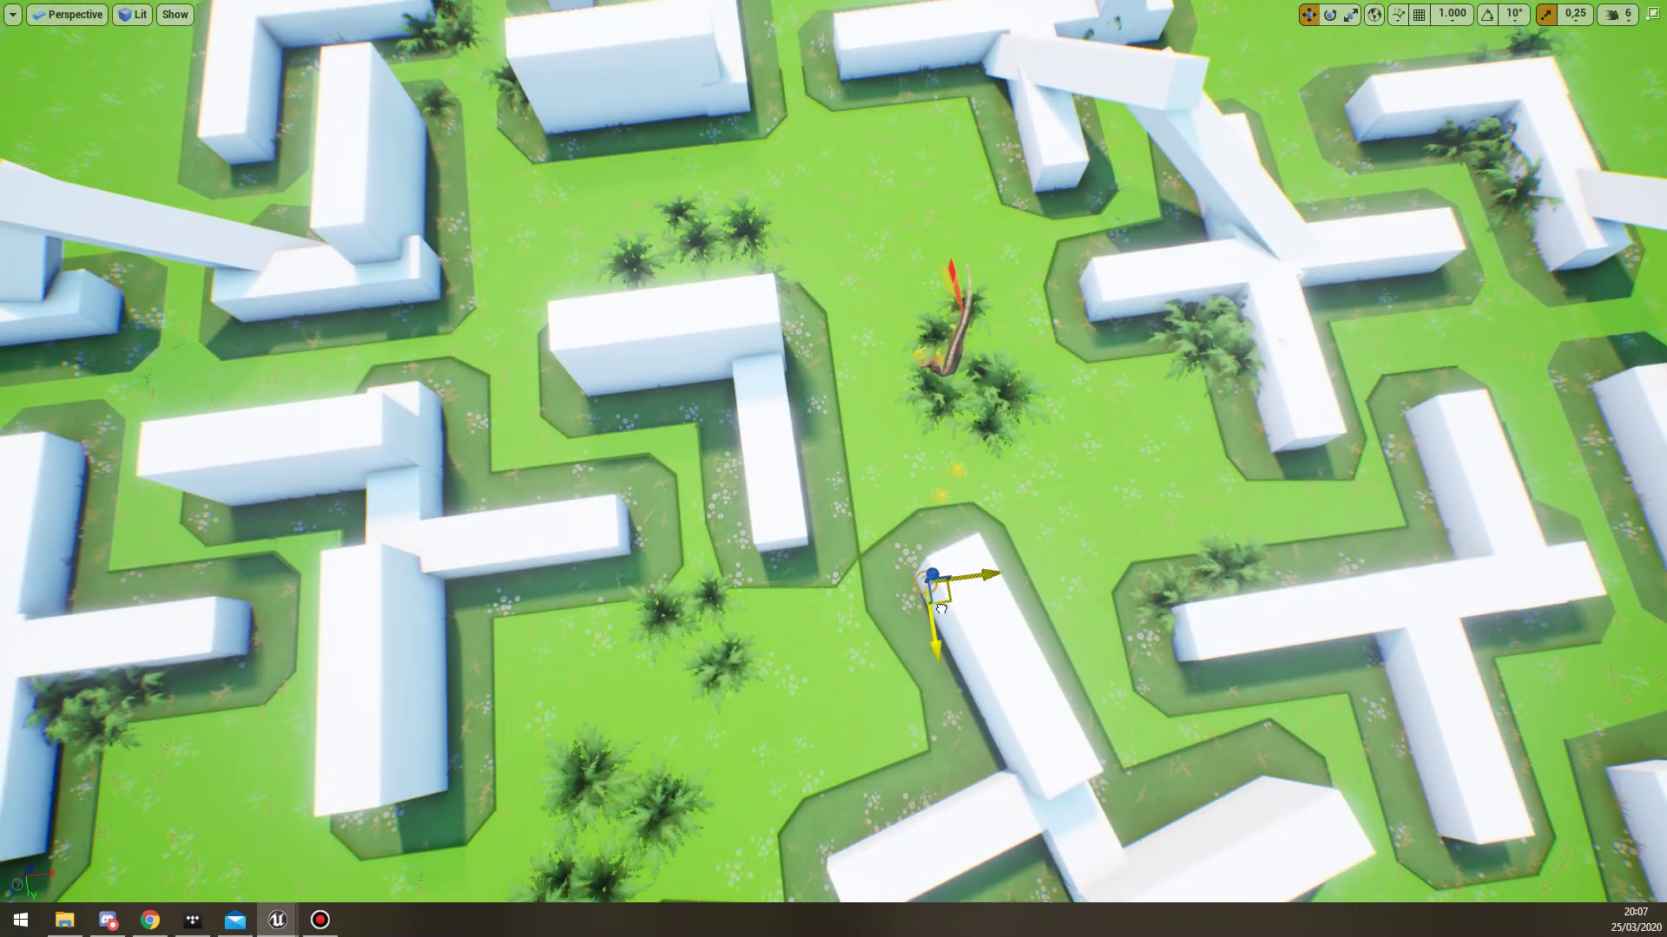
Move the target actor from the junction by the leaning blocks down through the passage between the long wall and the cross-shaped blocks.
right_drag(175, 411, 230, 474)
key(w)
key(s)
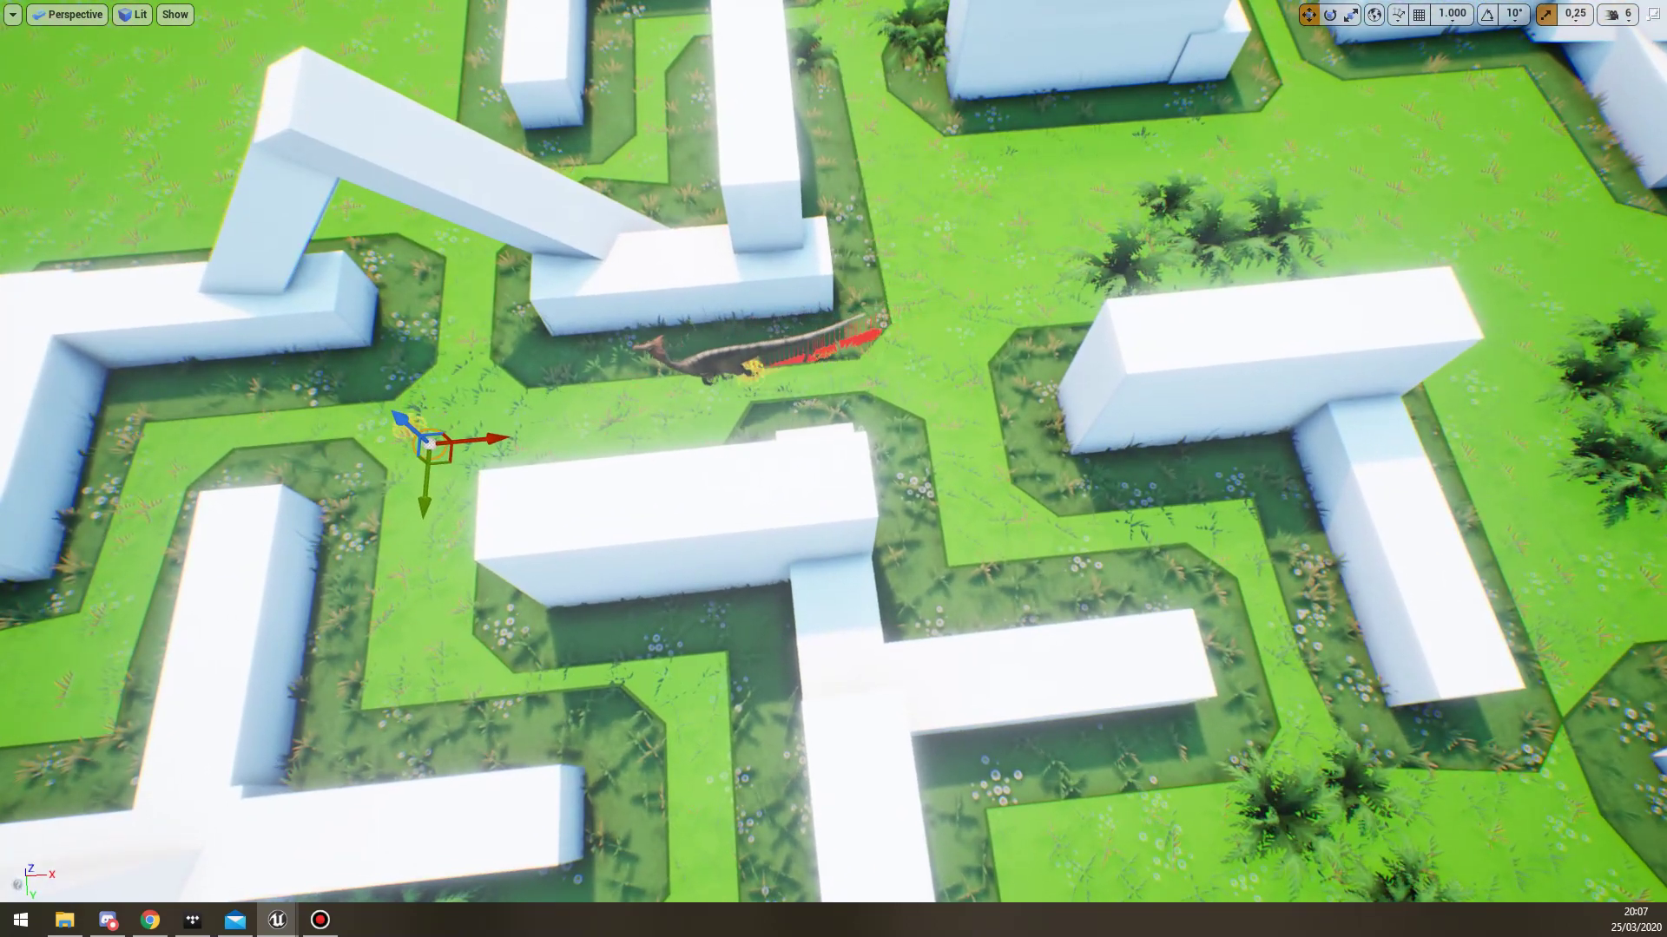
drag(441, 454, 692, 871)
key(s)
right_drag(692, 871, 693, 860)
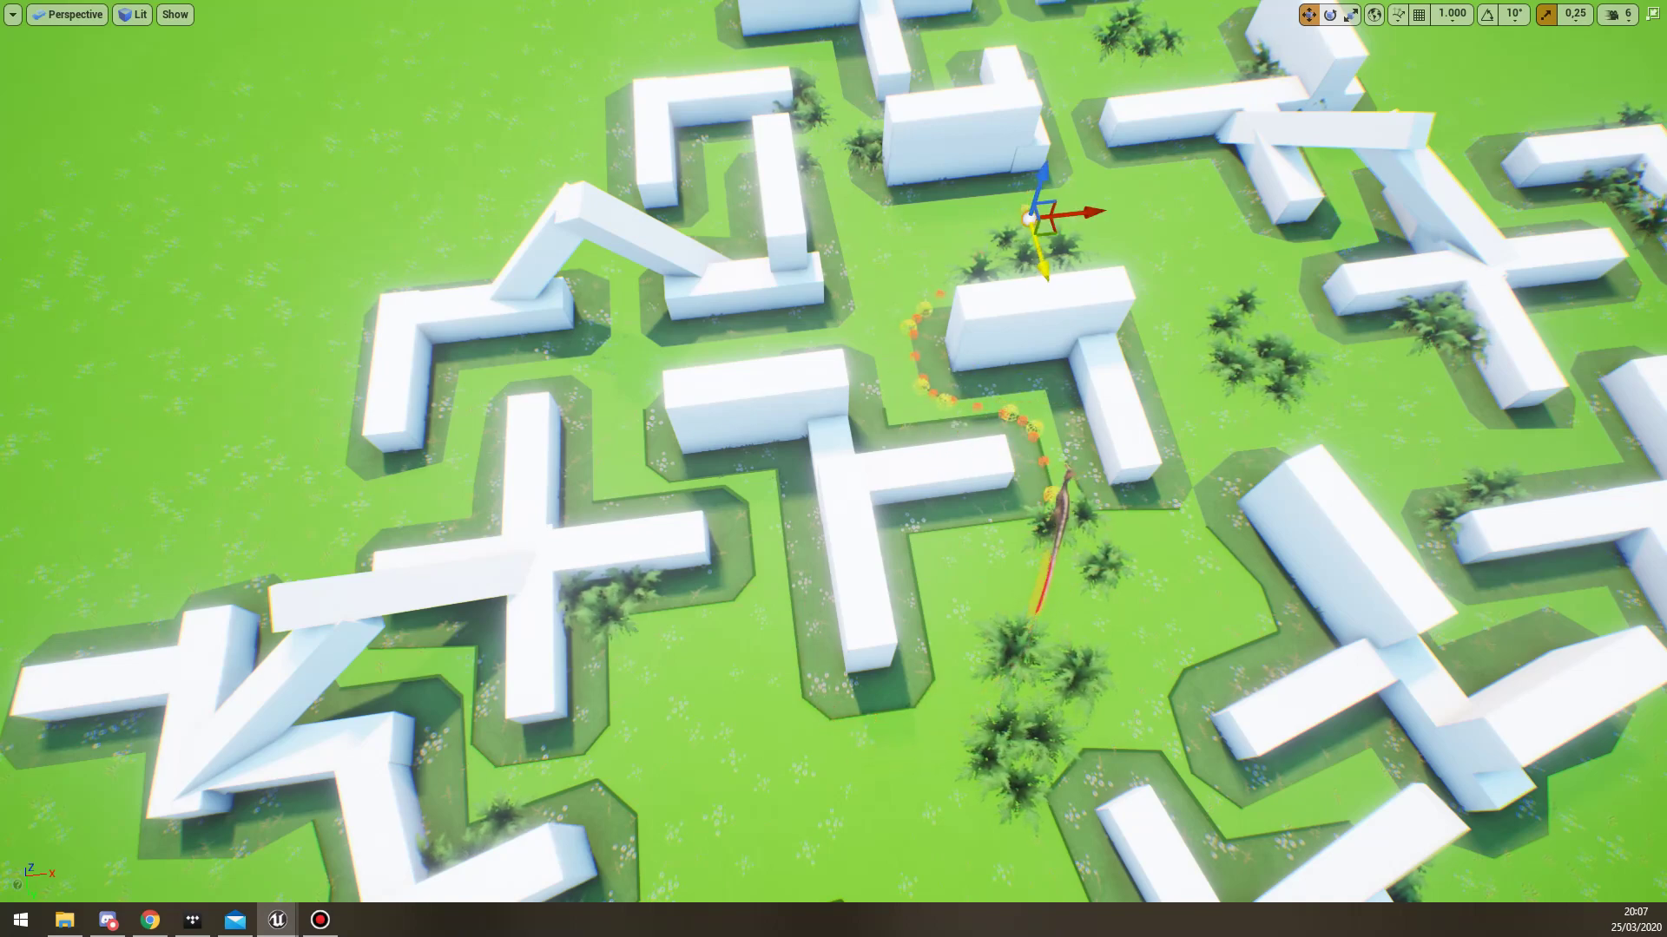
Lead the target actor from the ferns across the clearing and through the slanted-block passage to the grass outside the course.
key(w)
right_drag(834, 469, 705, 432)
key(s)
key(w)
key(d)
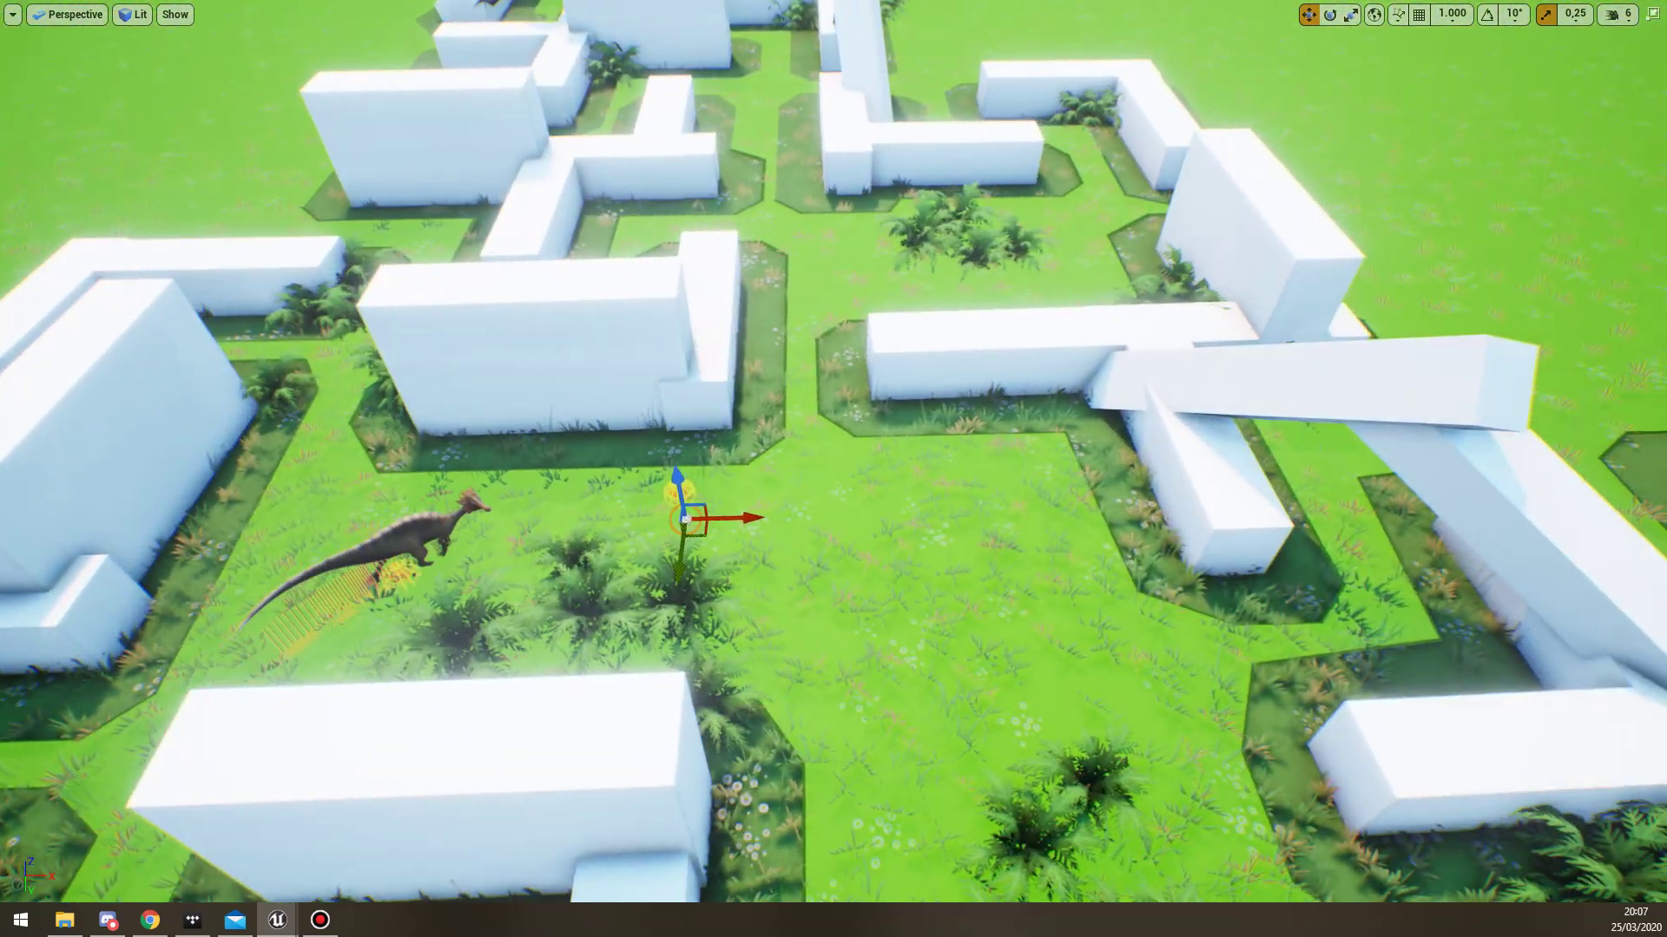
drag(705, 539, 940, 593)
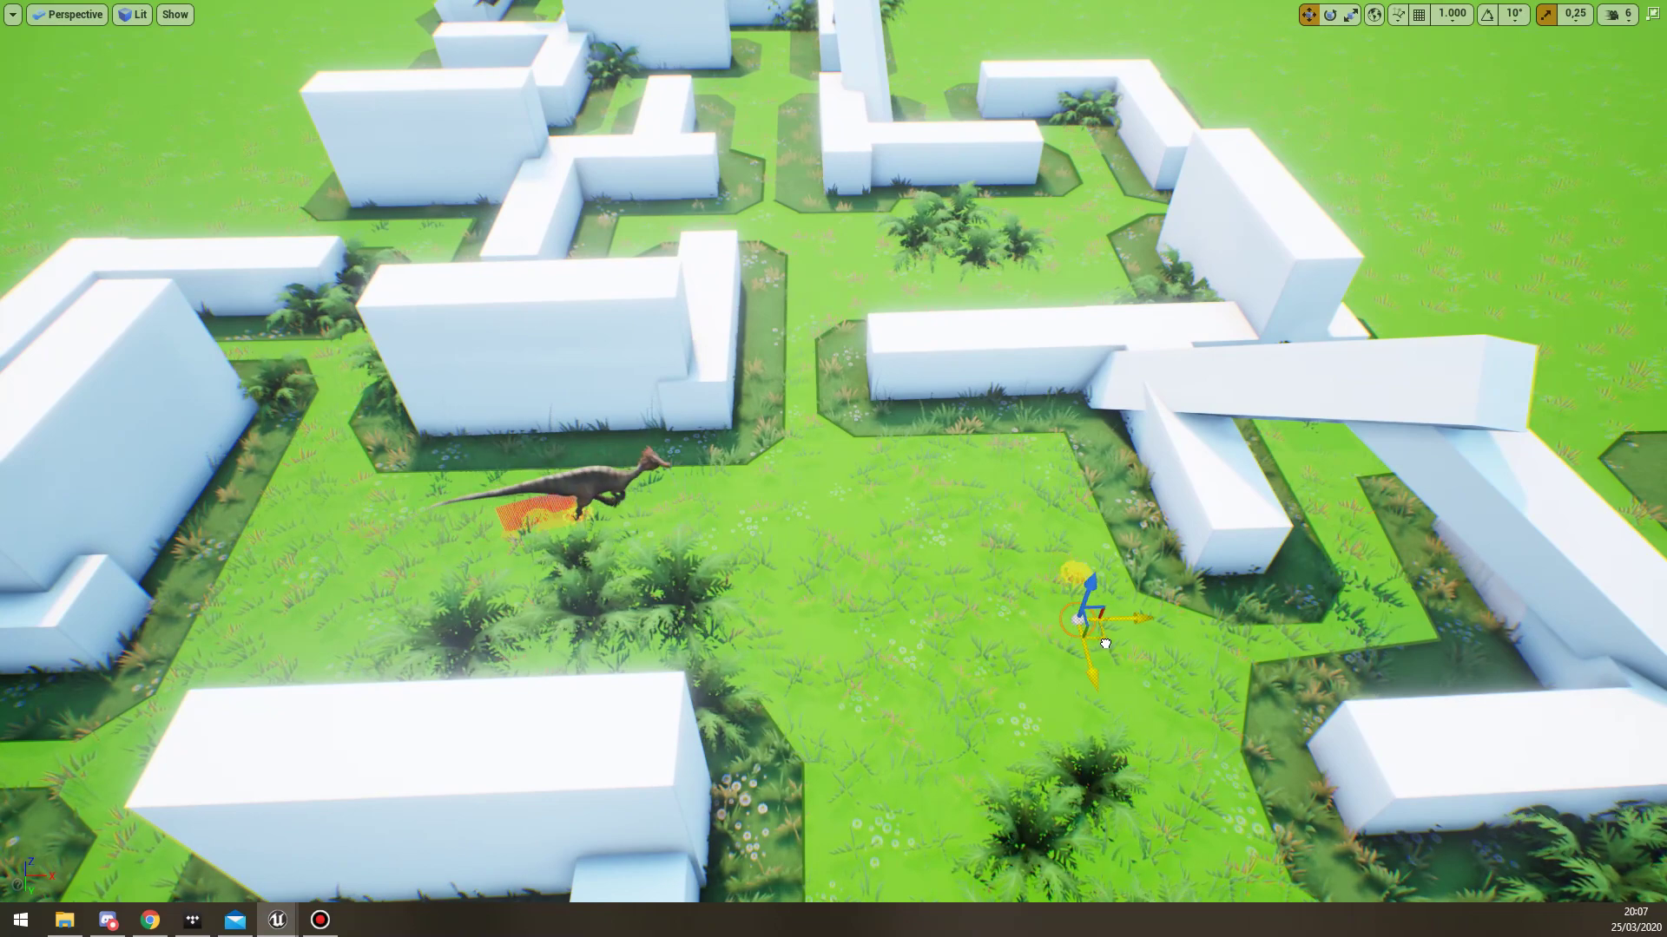
drag(1331, 667, 1376, 543)
key(d)
right_drag(1363, 537, 1172, 538)
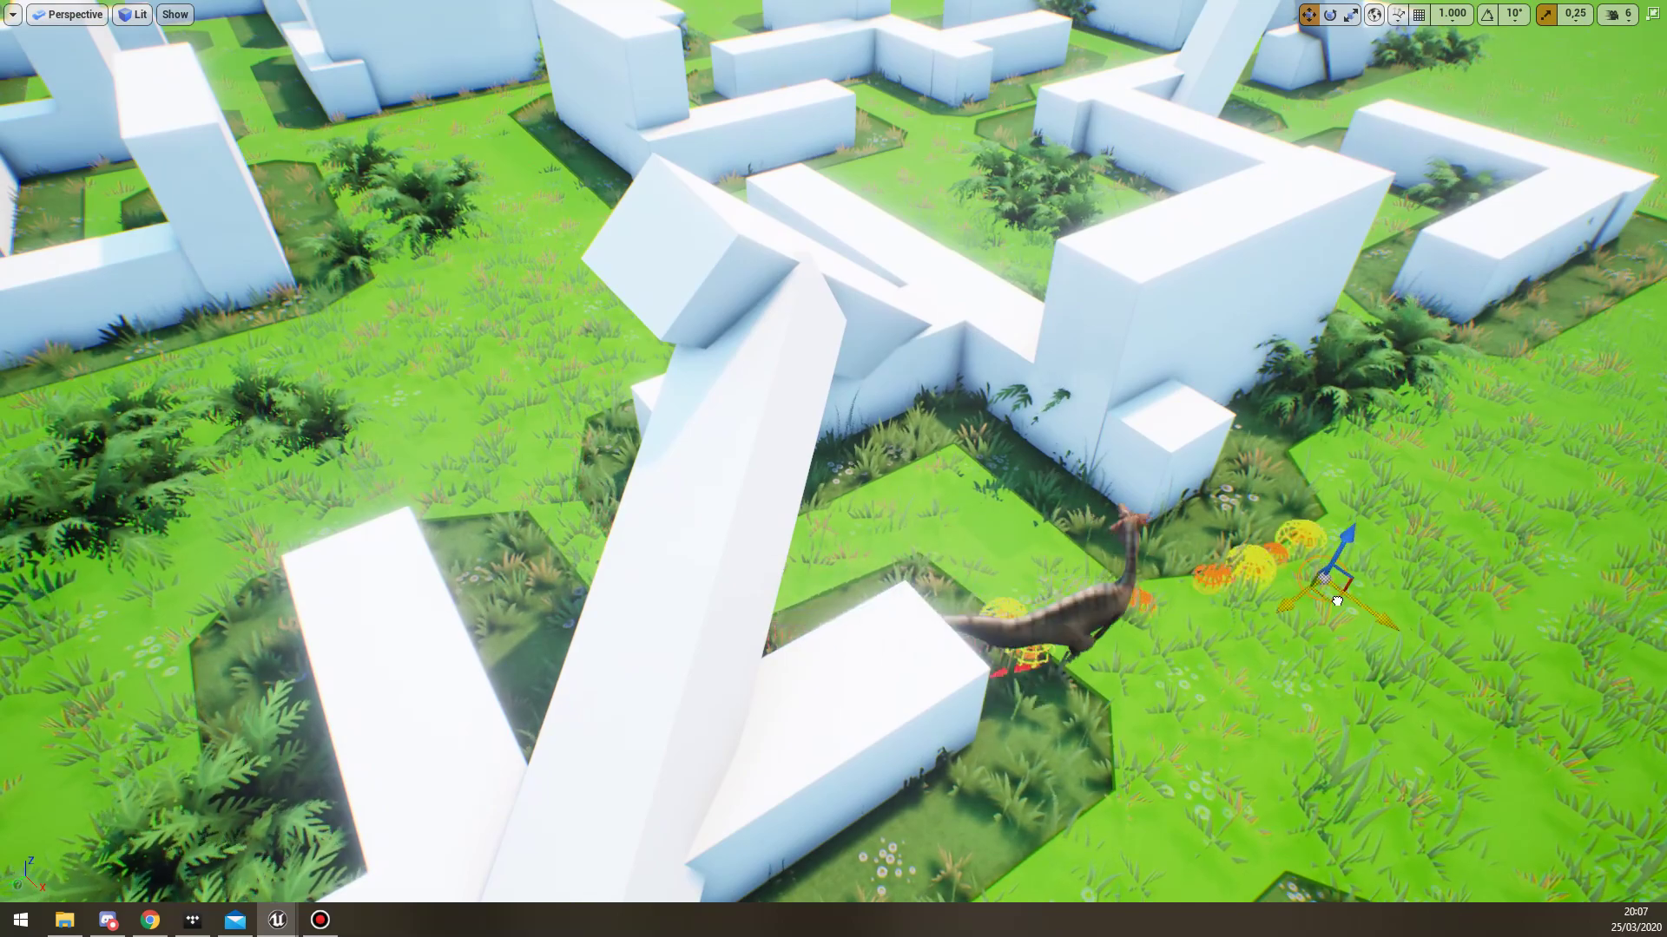
Move the target actor along the course's outer edge to the open grass beside the L-shaped corner block.
drag(1337, 601, 1606, 406)
key(w)
right_drag(1606, 406, 1564, 382)
key(d)
key(s)
key(a)
key(s)
key(a)
key(s)
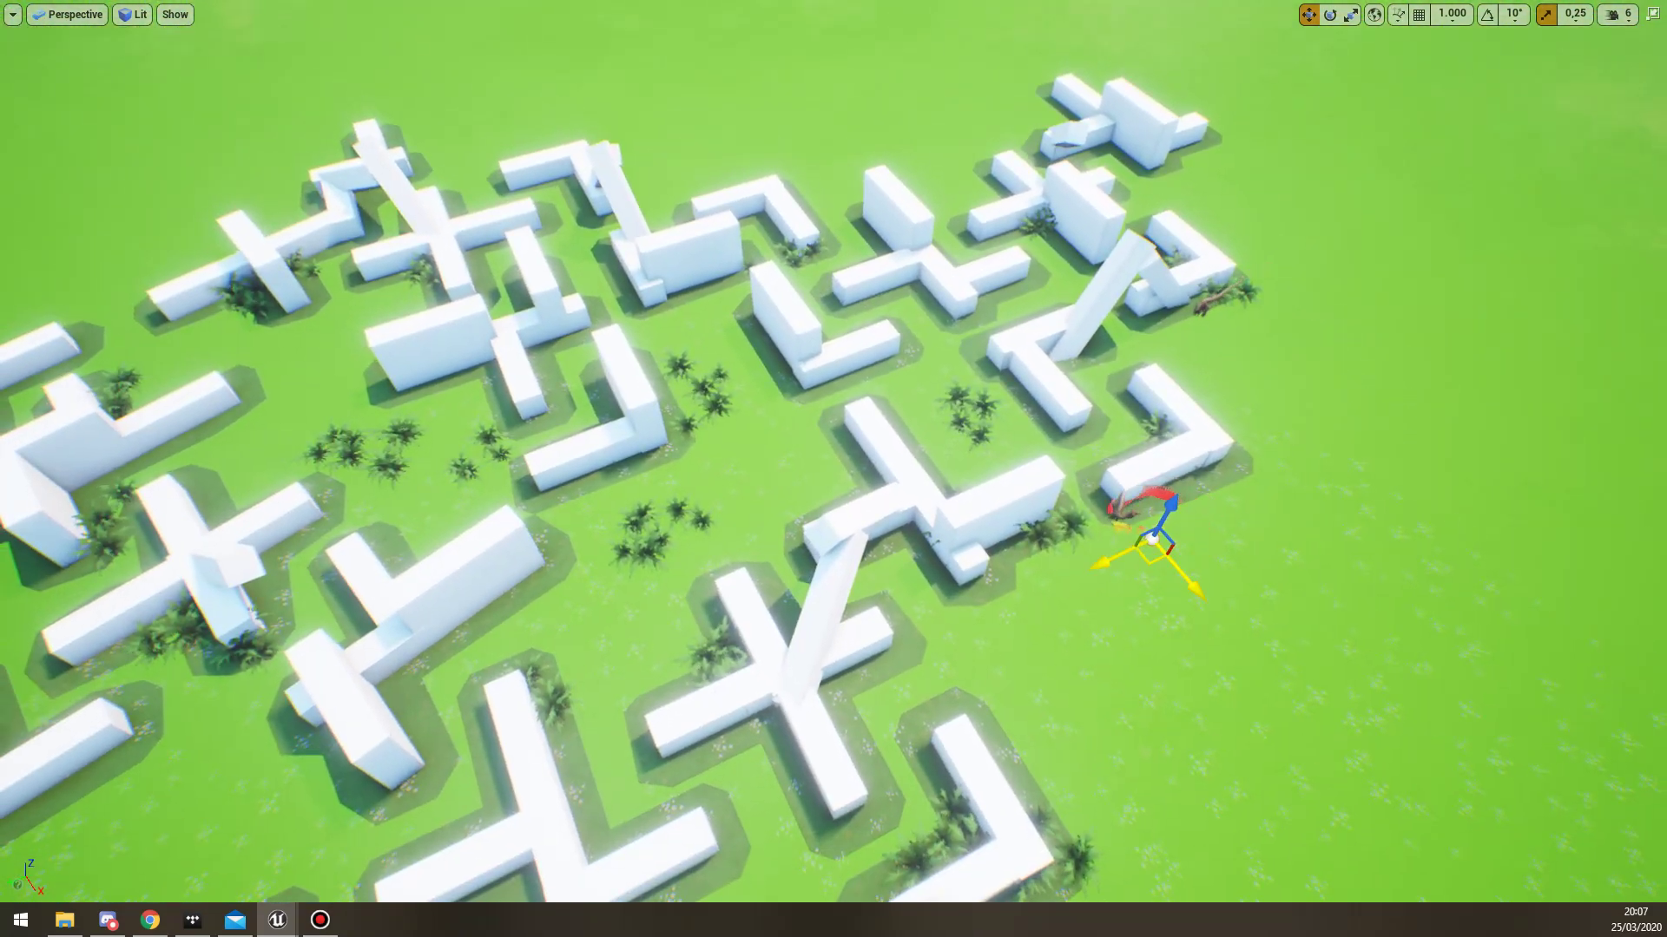
Lead the target actor far out onto the open grass and back into the fern clearing behind the L-shaped corner block.
drag(1153, 540, 1617, 534)
key(d)
right_drag(1616, 534, 1550, 521)
key(d)
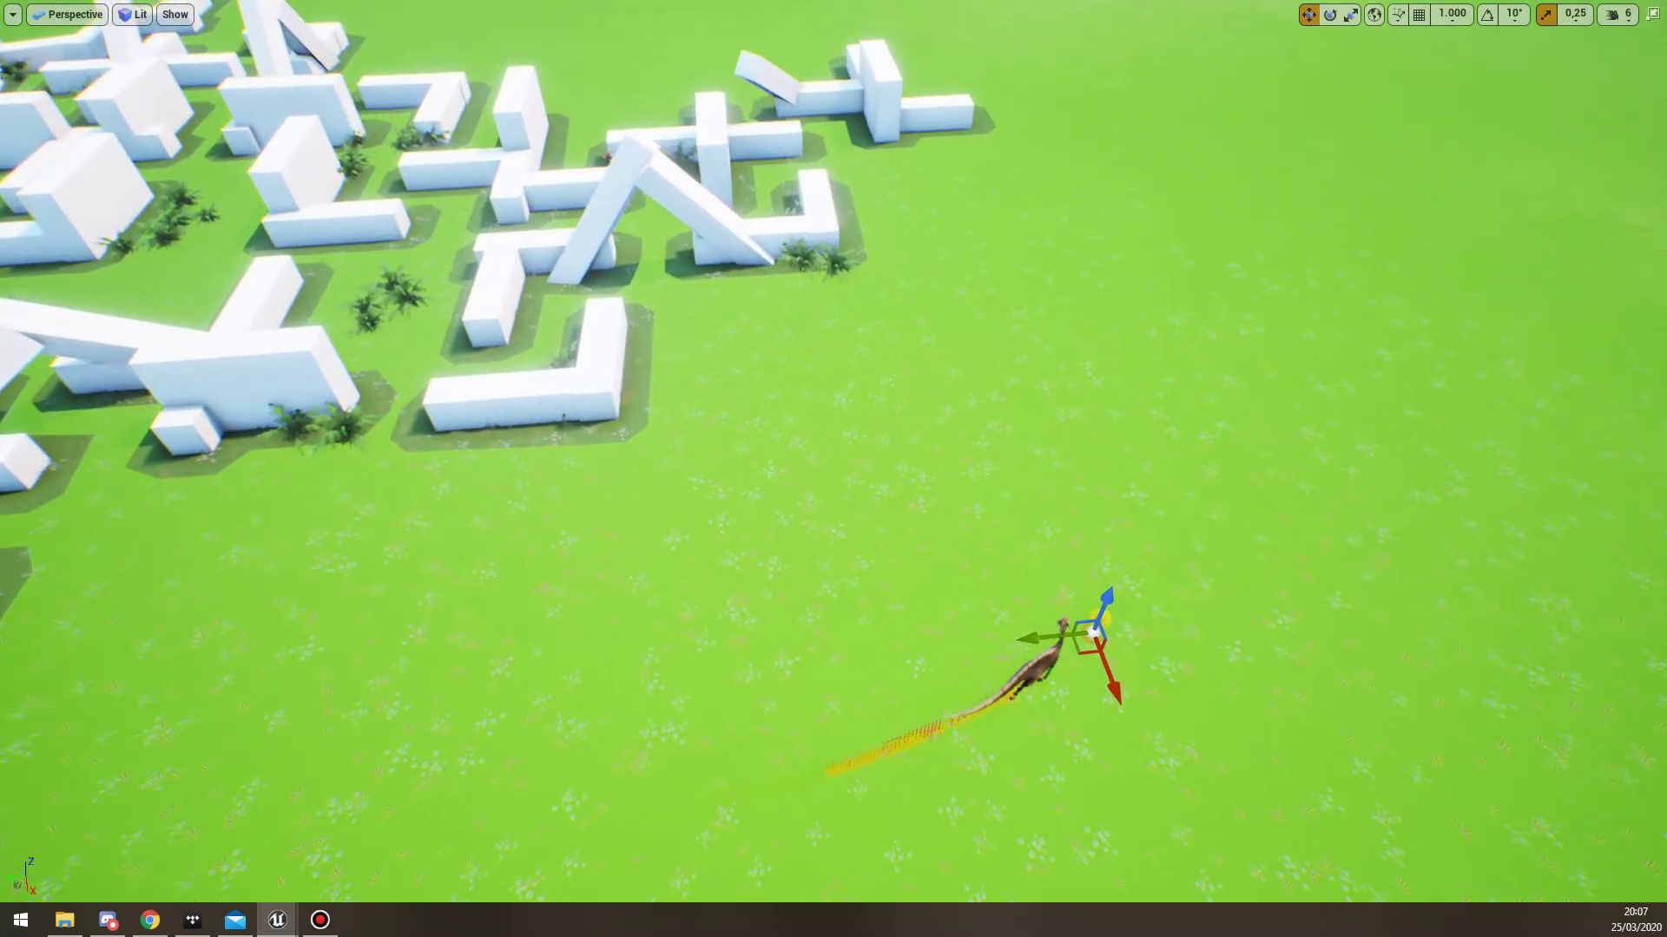
drag(1315, 664, 1113, 454)
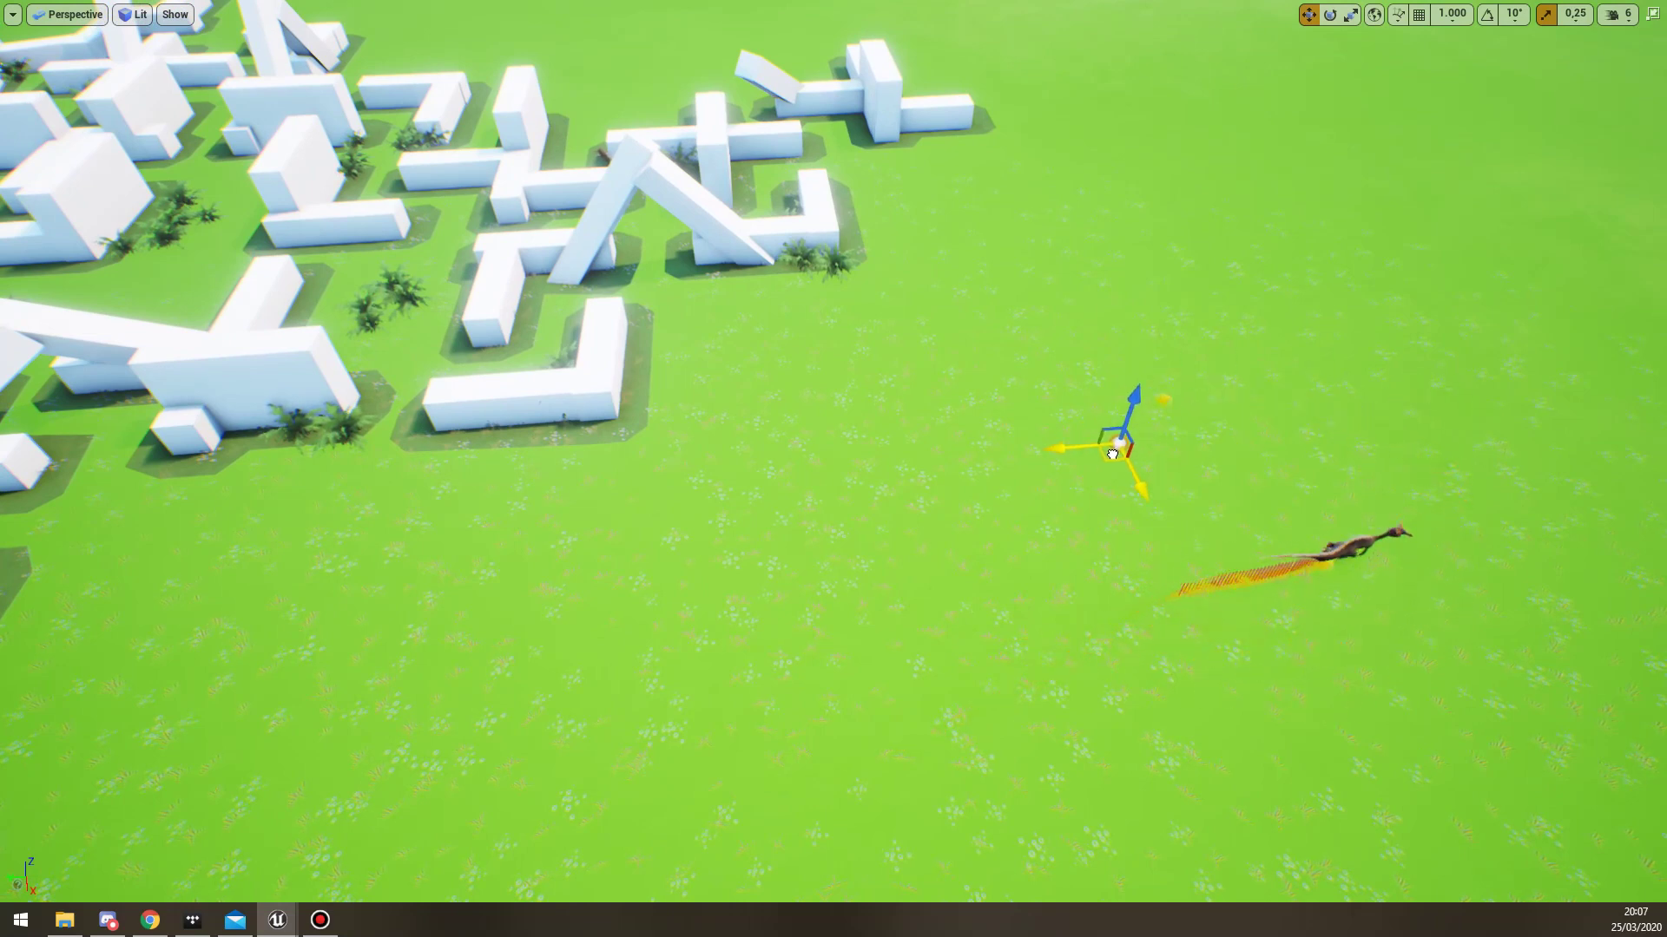
drag(708, 674, 631, 692)
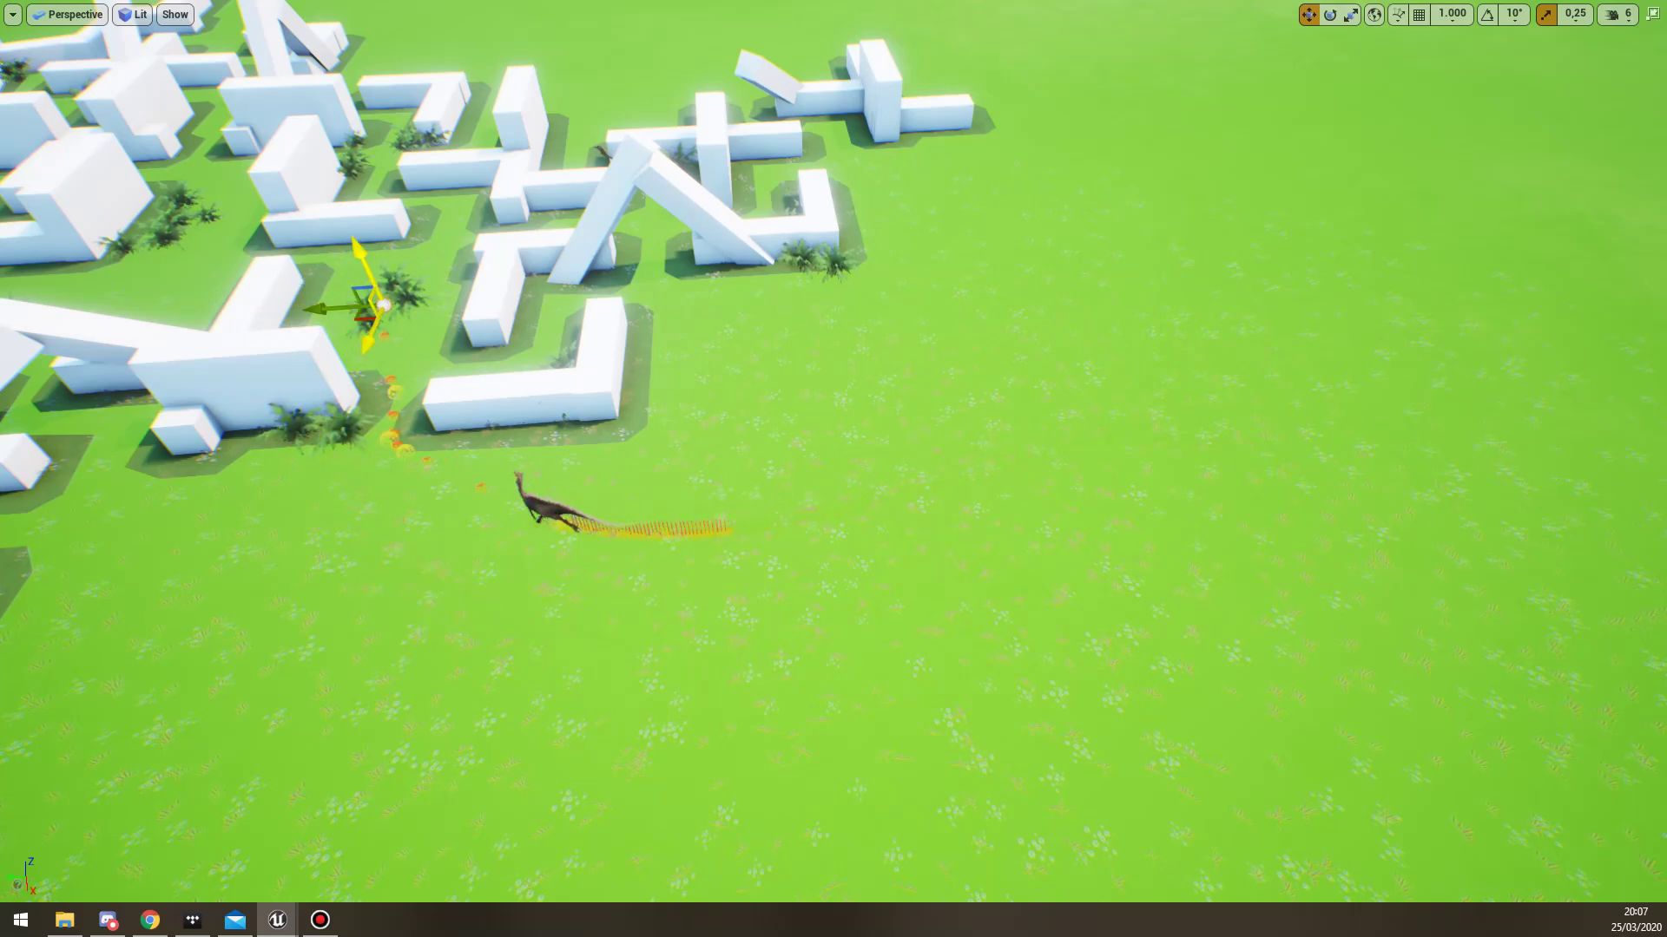
Examine the dinosaur's movement around the target beside the ferns, both up close and from above the course.
right_drag(375, 298, 440, 299)
key(w)
key(w)
key(w)
key(w)
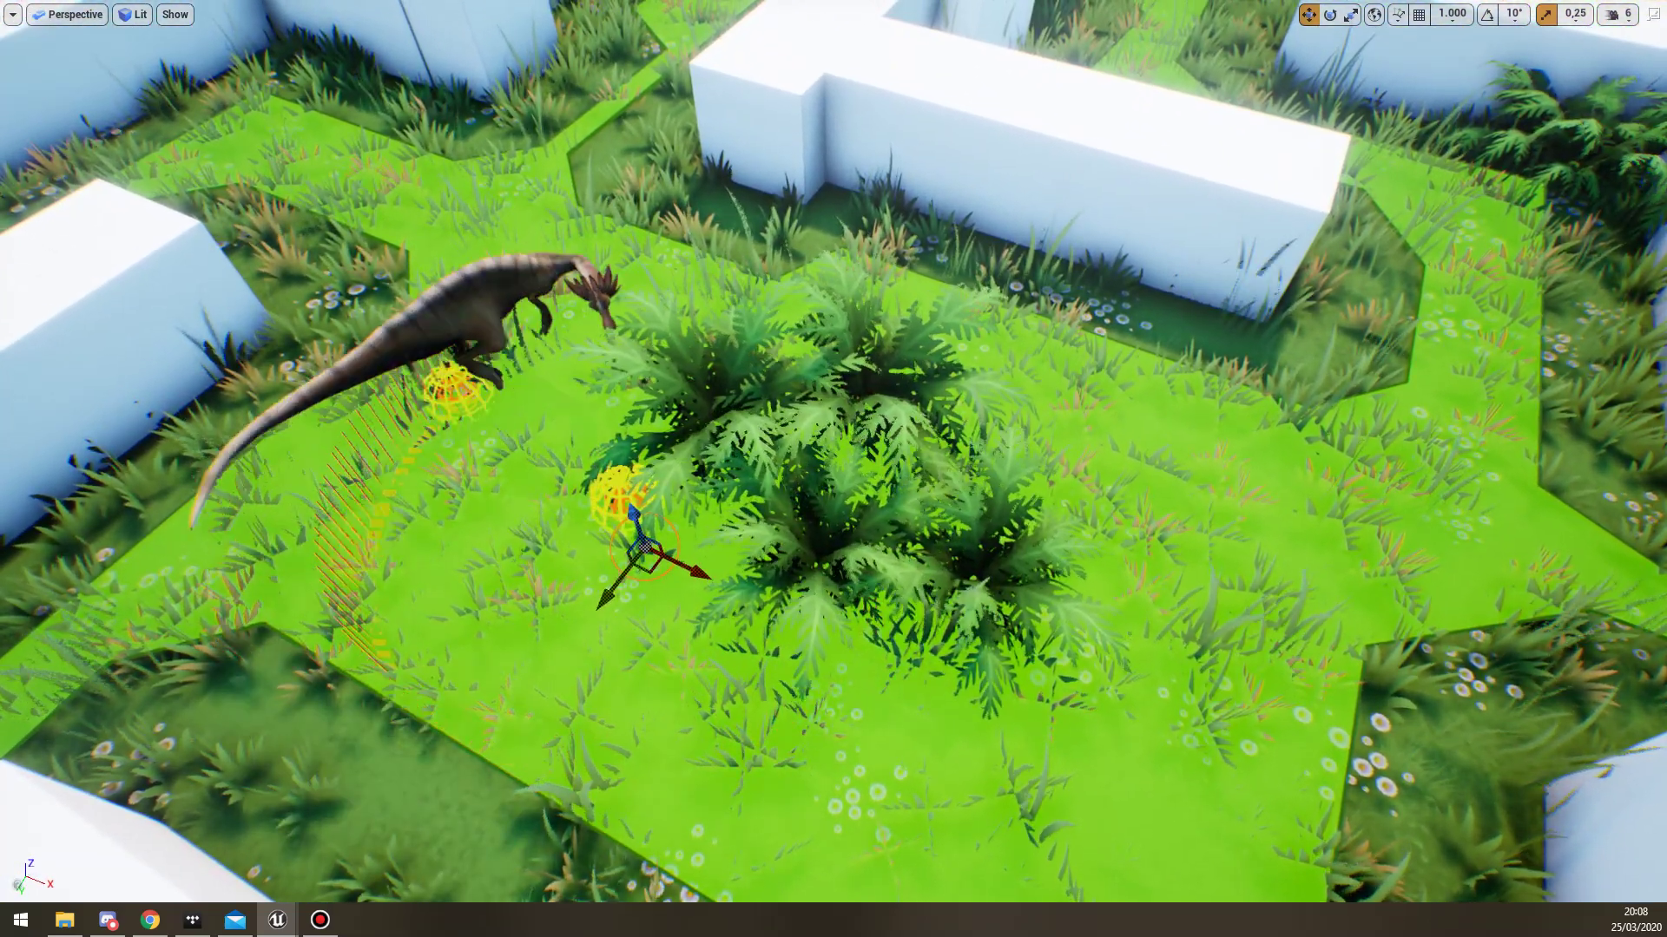
right_drag(440, 299, 419, 309)
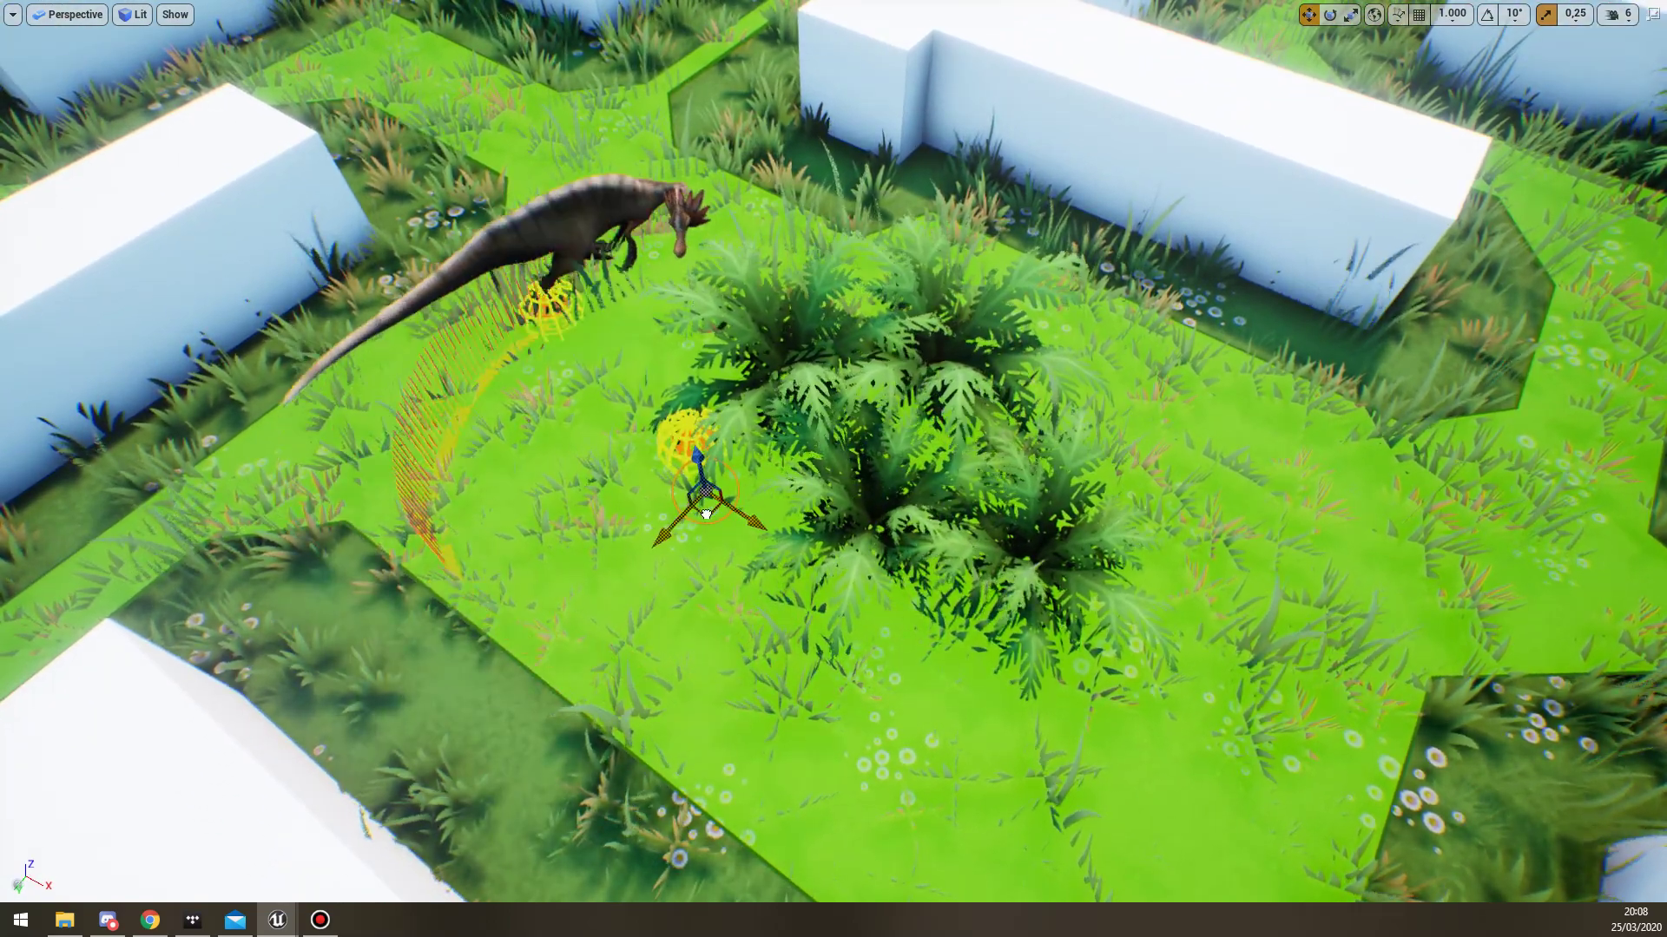
key(s)
right_drag(705, 514, 500, 481)
key(a)
key(d)
key(d)
key(w)
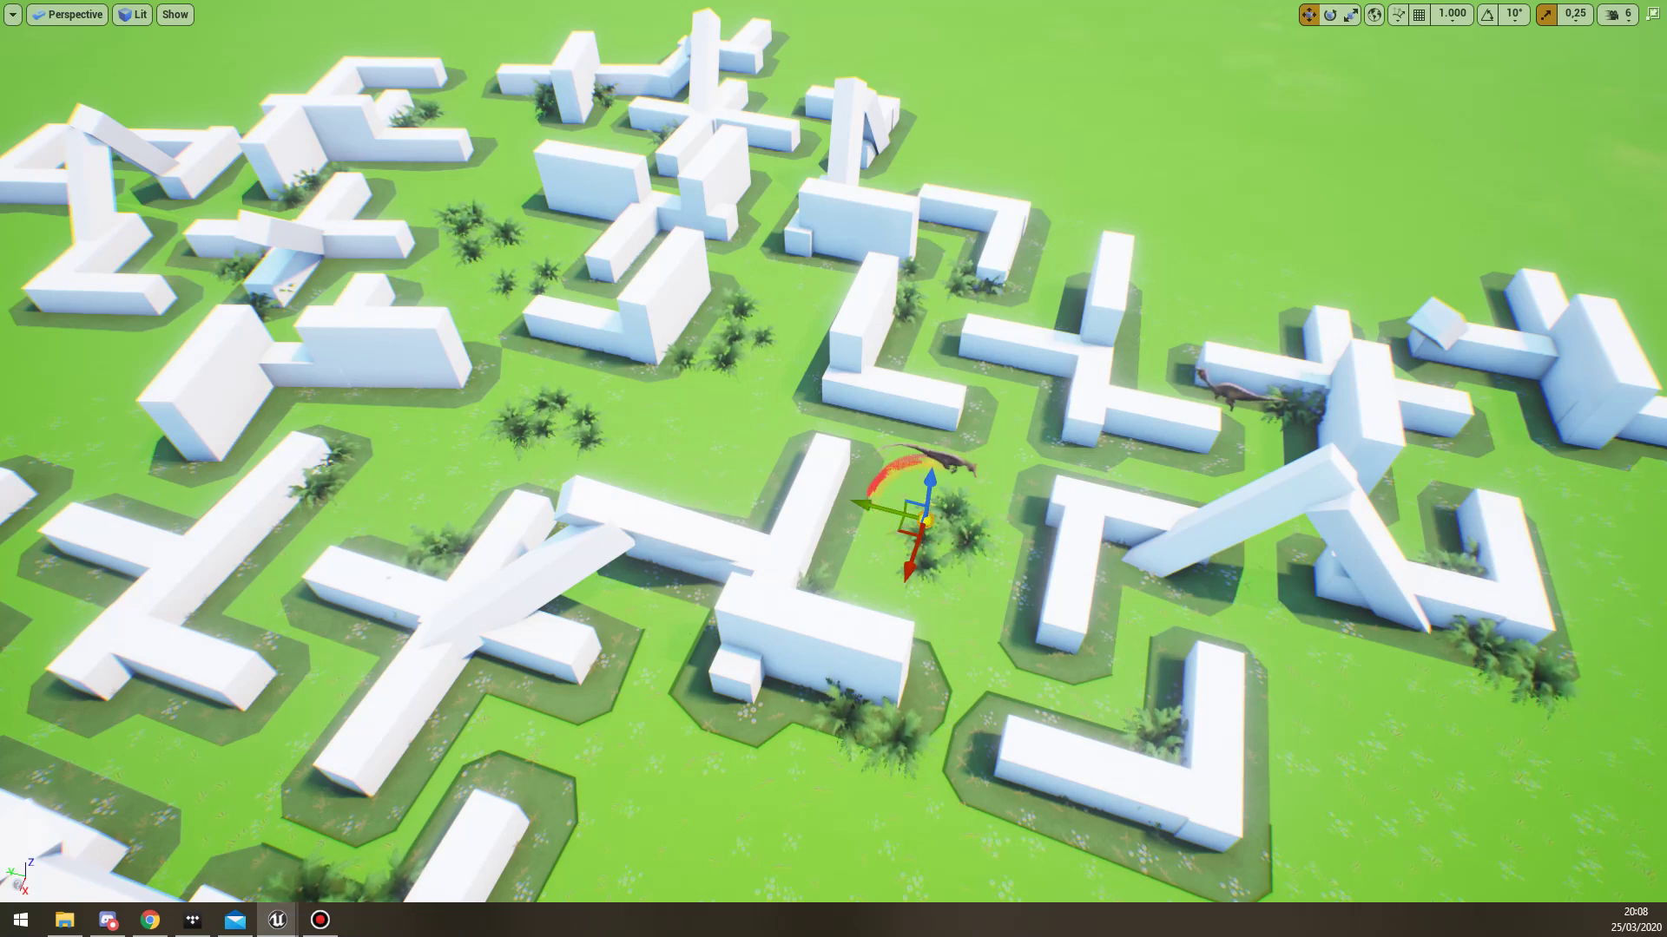
key(w)
right_drag(834, 469, 1044, 465)
key(s)
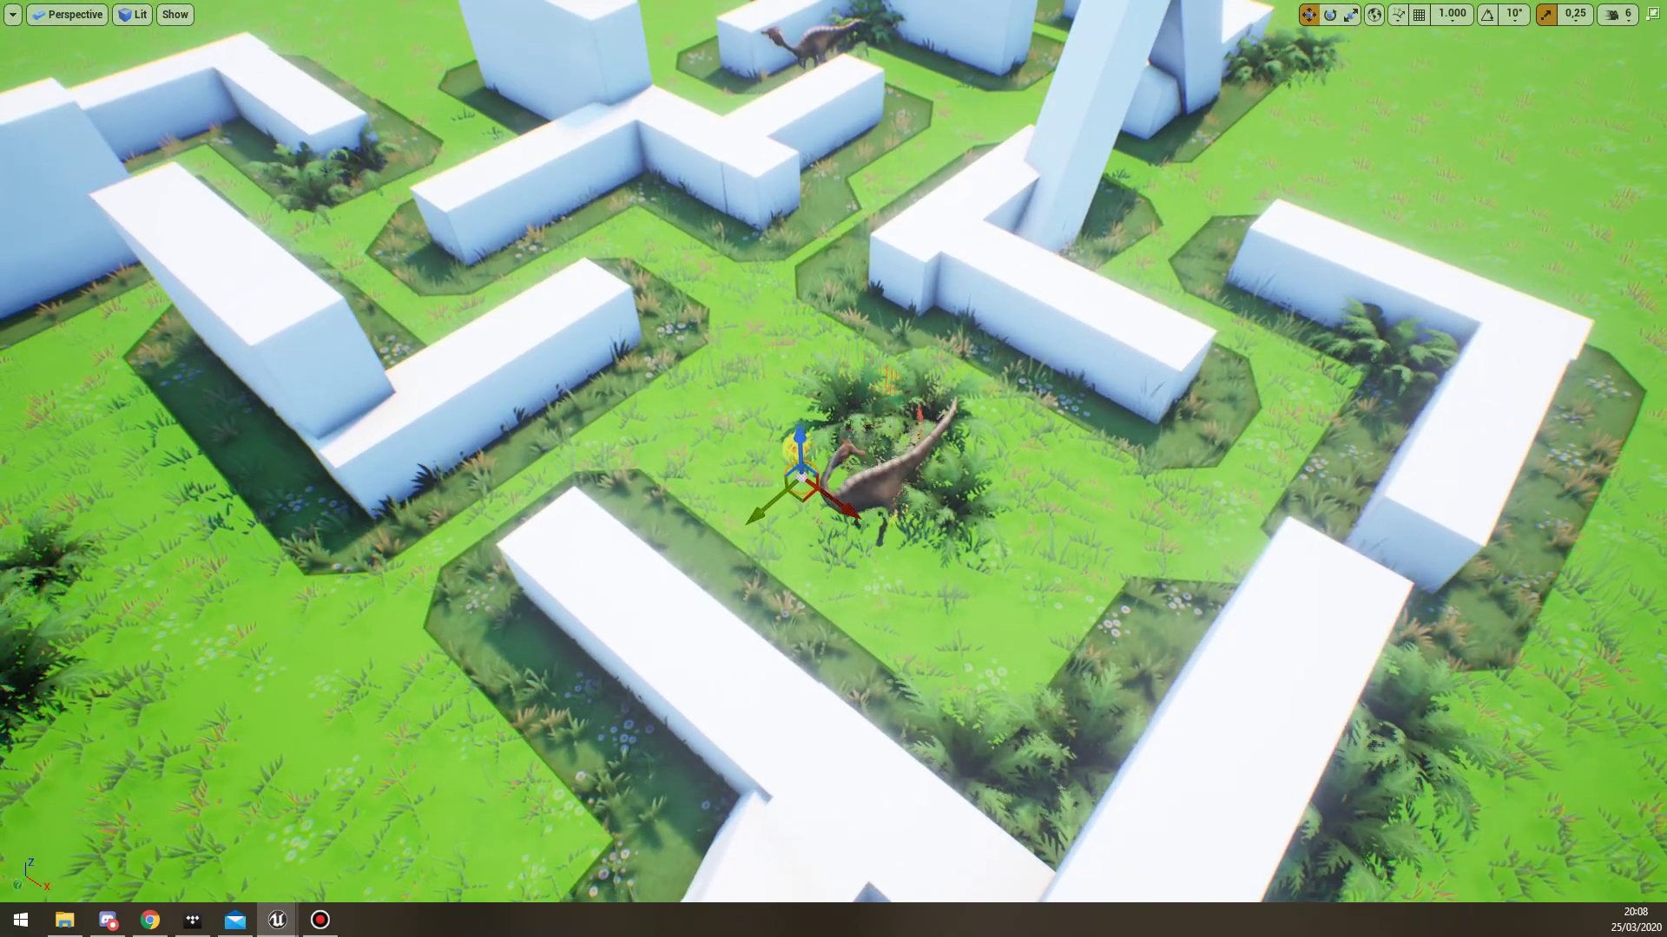
Move the target actor out of the fern clearing and across the course to the gap between two cross-shaped block groups.
key(s)
right_drag(834, 469, 724, 499)
drag(688, 501, 209, 658)
key(s)
right_drag(208, 658, 99, 634)
drag(691, 524, 463, 792)
key(s)
mouse_move(463, 791)
right_down()
mouse_move(373, 855)
mouse_move(483, 792)
right_up()
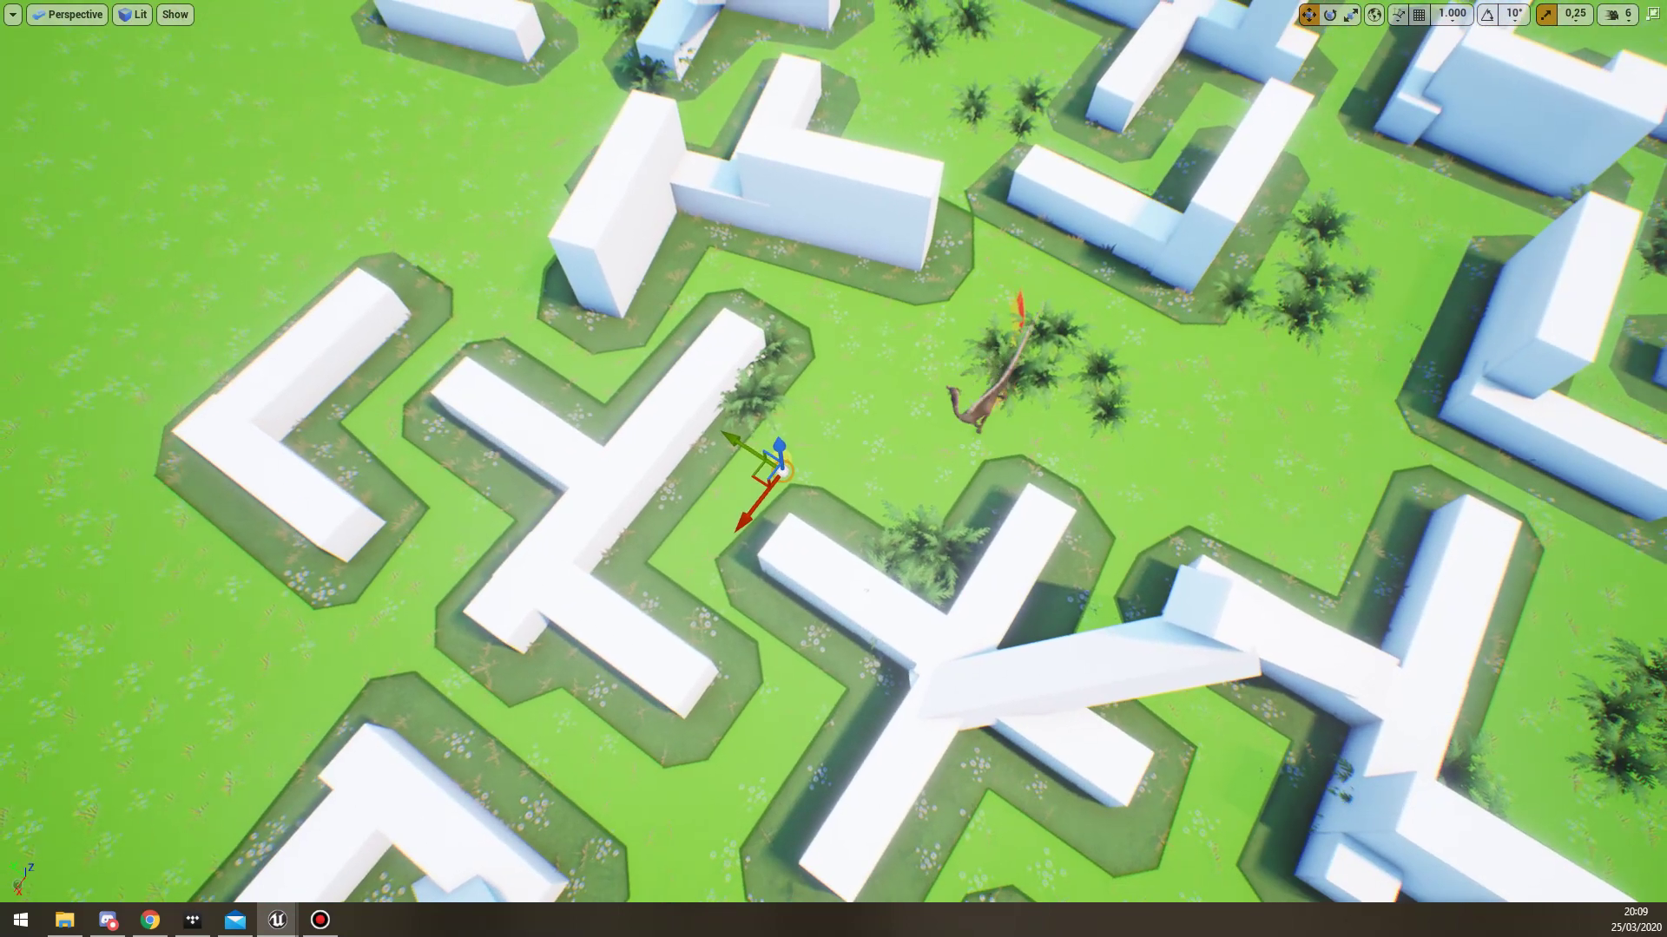
Move the target actor back across the course to the fern clearing near the T-shaped block with the leaning beam.
drag(752, 483, 1580, 560)
right_drag(1579, 560, 1666, 510)
drag(919, 448, 966, 473)
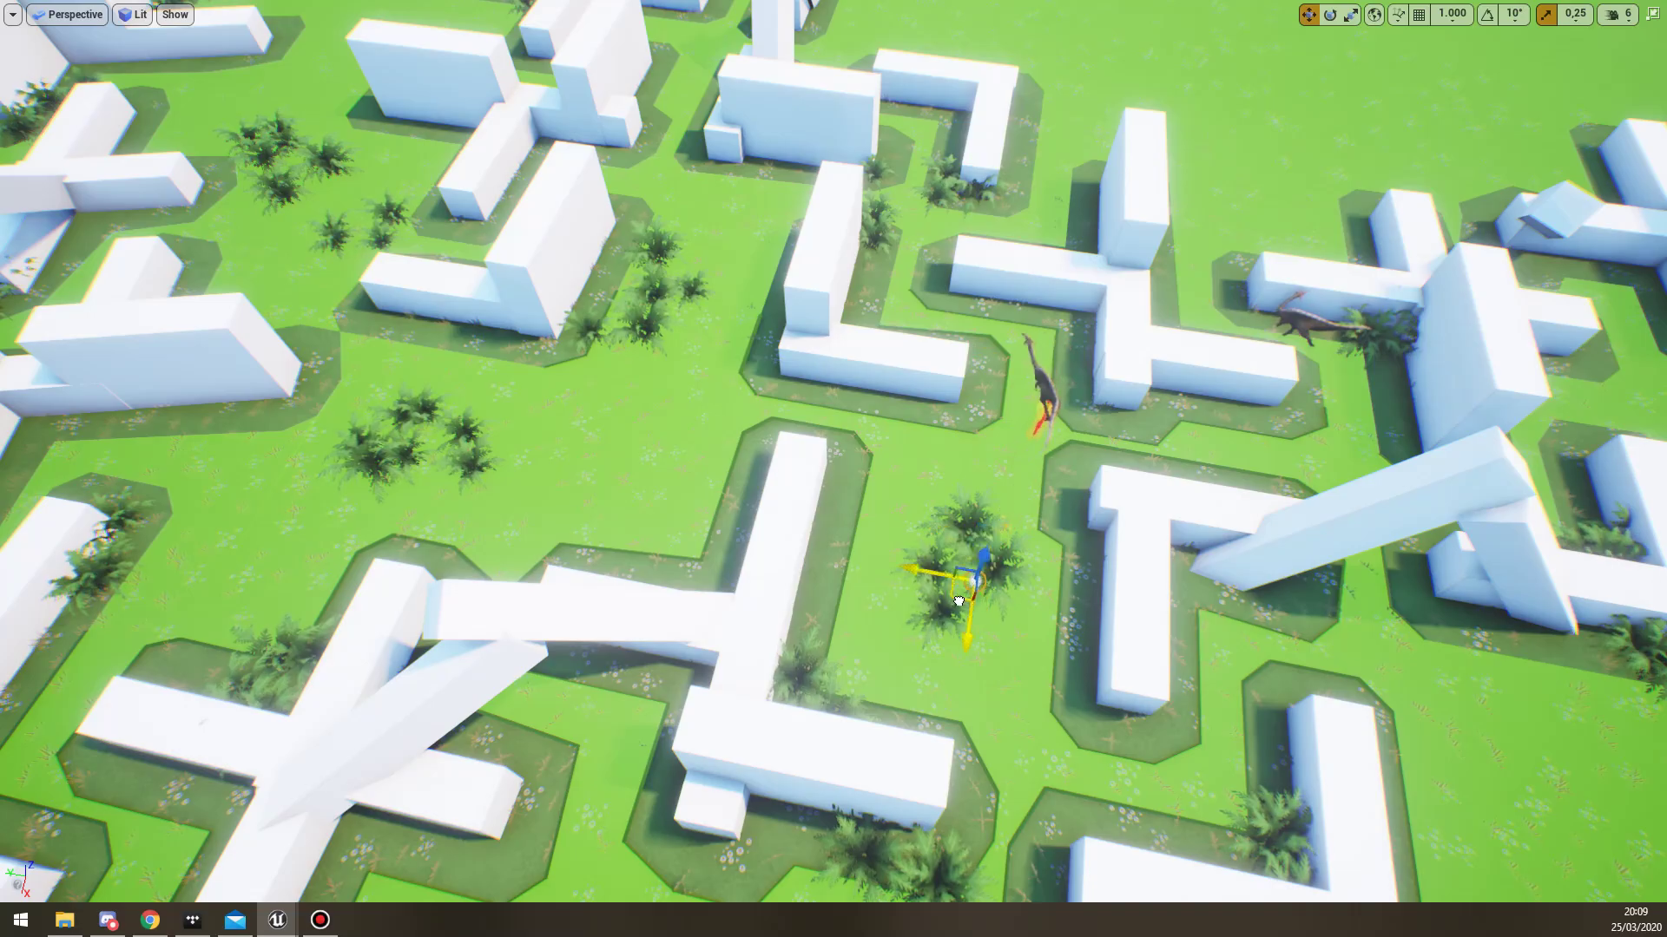
Switch the viewport to game view and bring the dinosaur on the open grass outside the course into view.
right_drag(987, 707, 755, 528)
key(w)
key(g)
right_drag(746, 803, 699, 860)
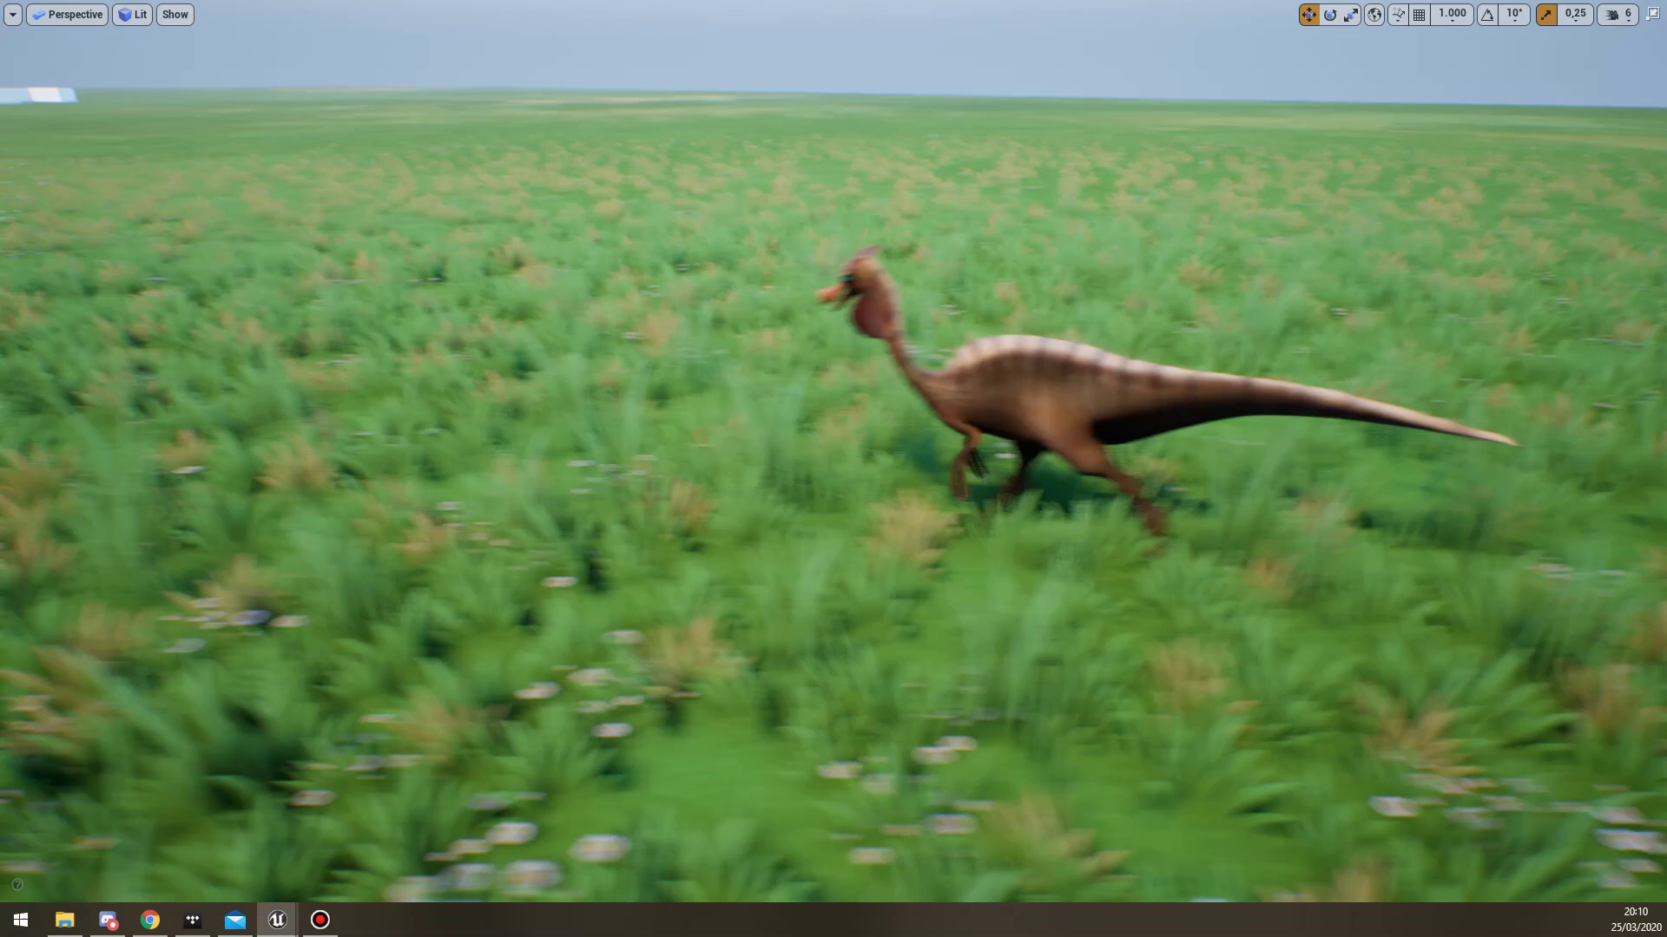
Follow the roaming dinosaur across the open grass and examine its movement and turns from the side.
right_drag(699, 859, 658, 824)
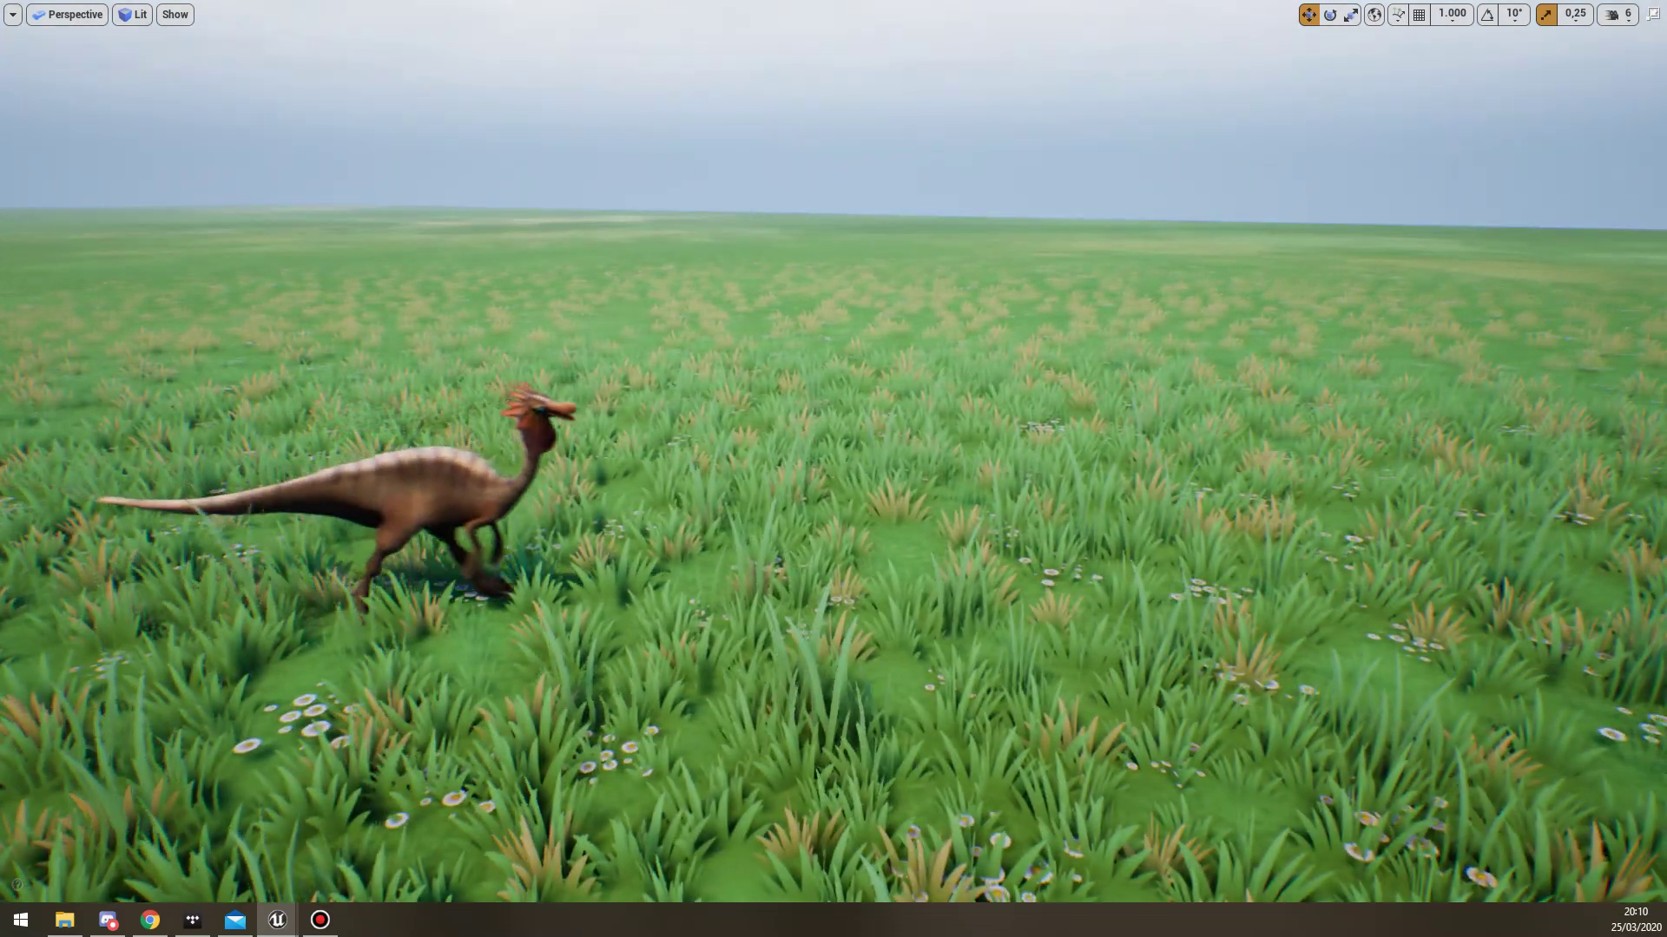
right_drag(746, 845, 747, 852)
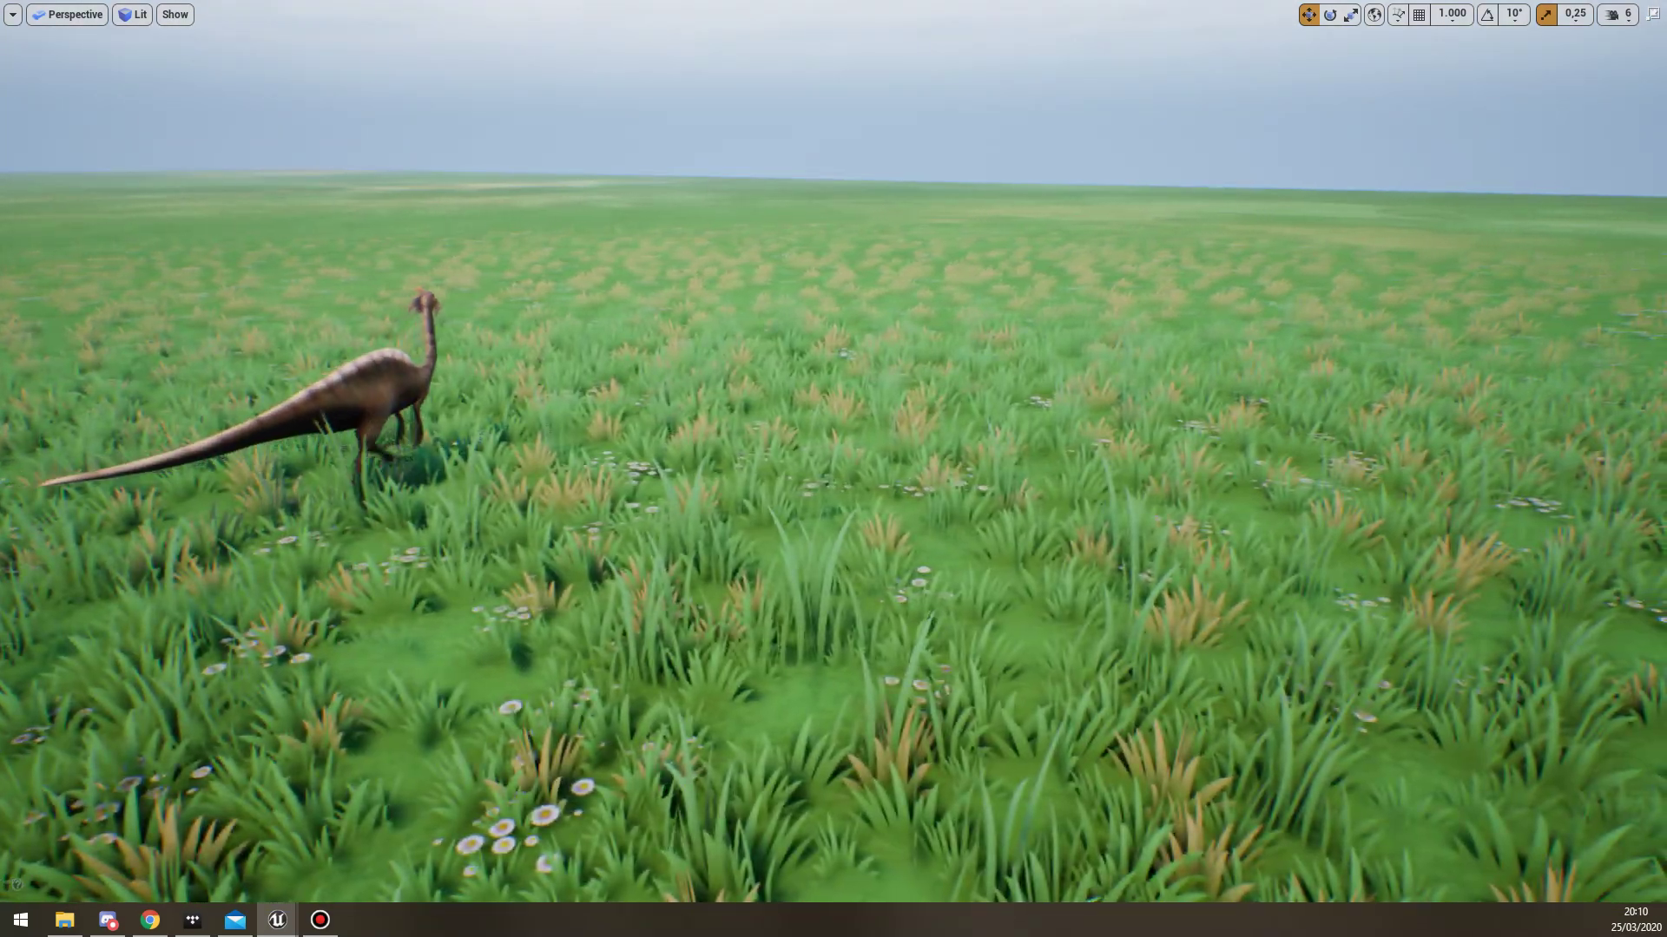
right_drag(746, 852, 478, 839)
right_drag(690, 849, 686, 854)
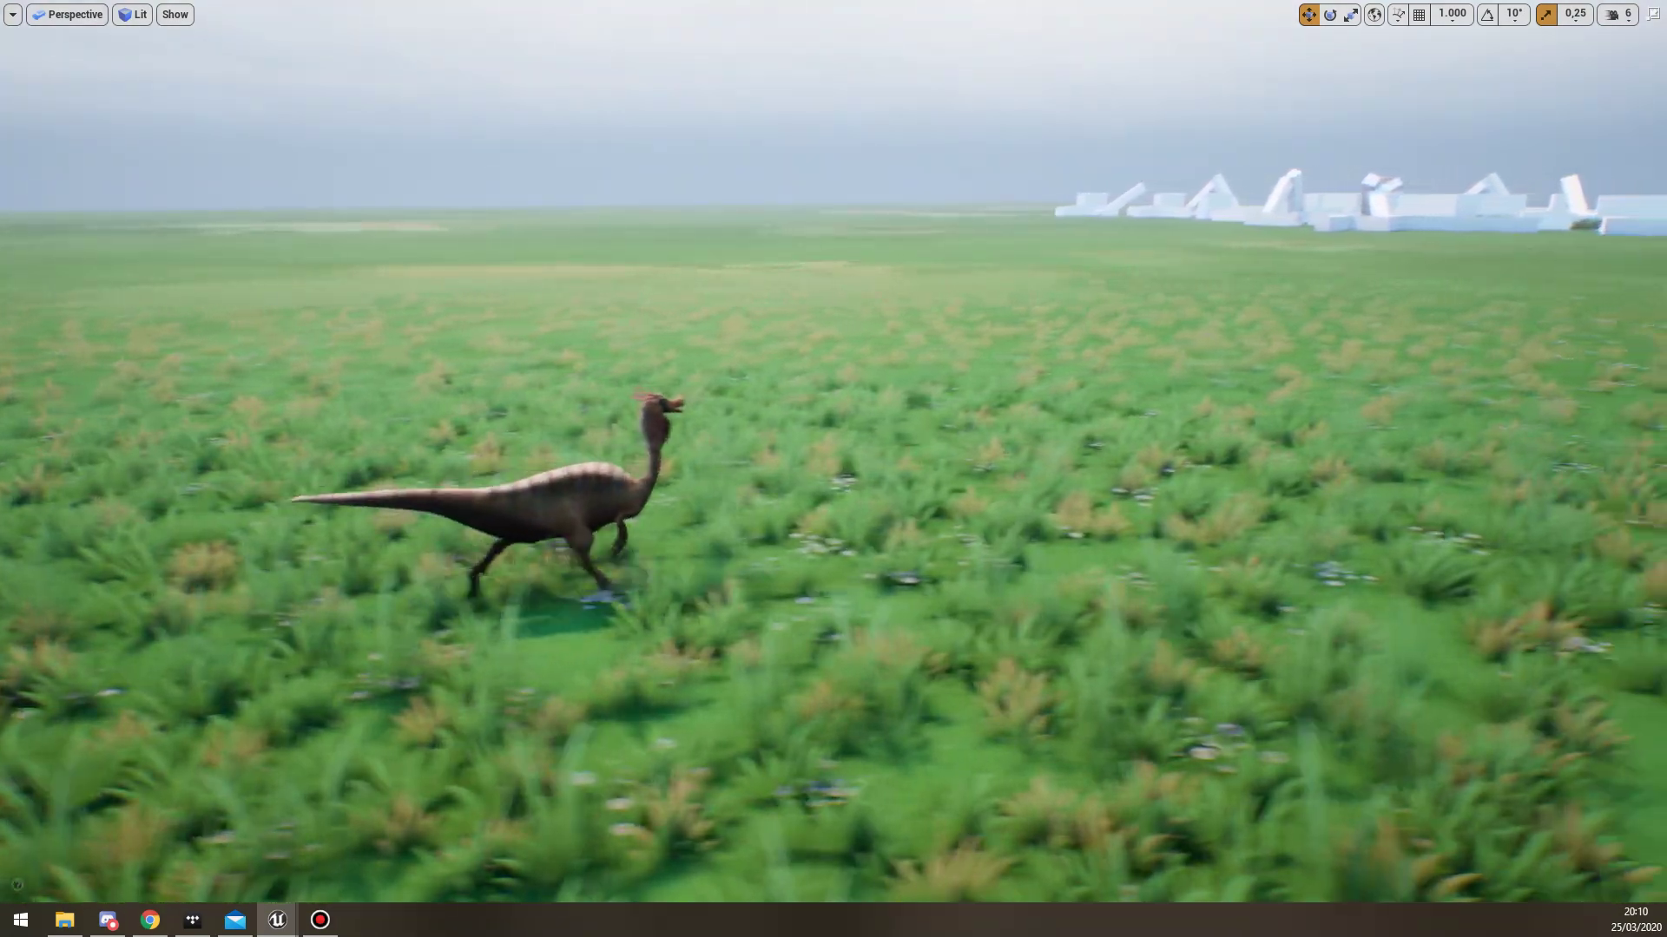
right_drag(686, 854, 1014, 821)
key(d)
key(a)
key(e)
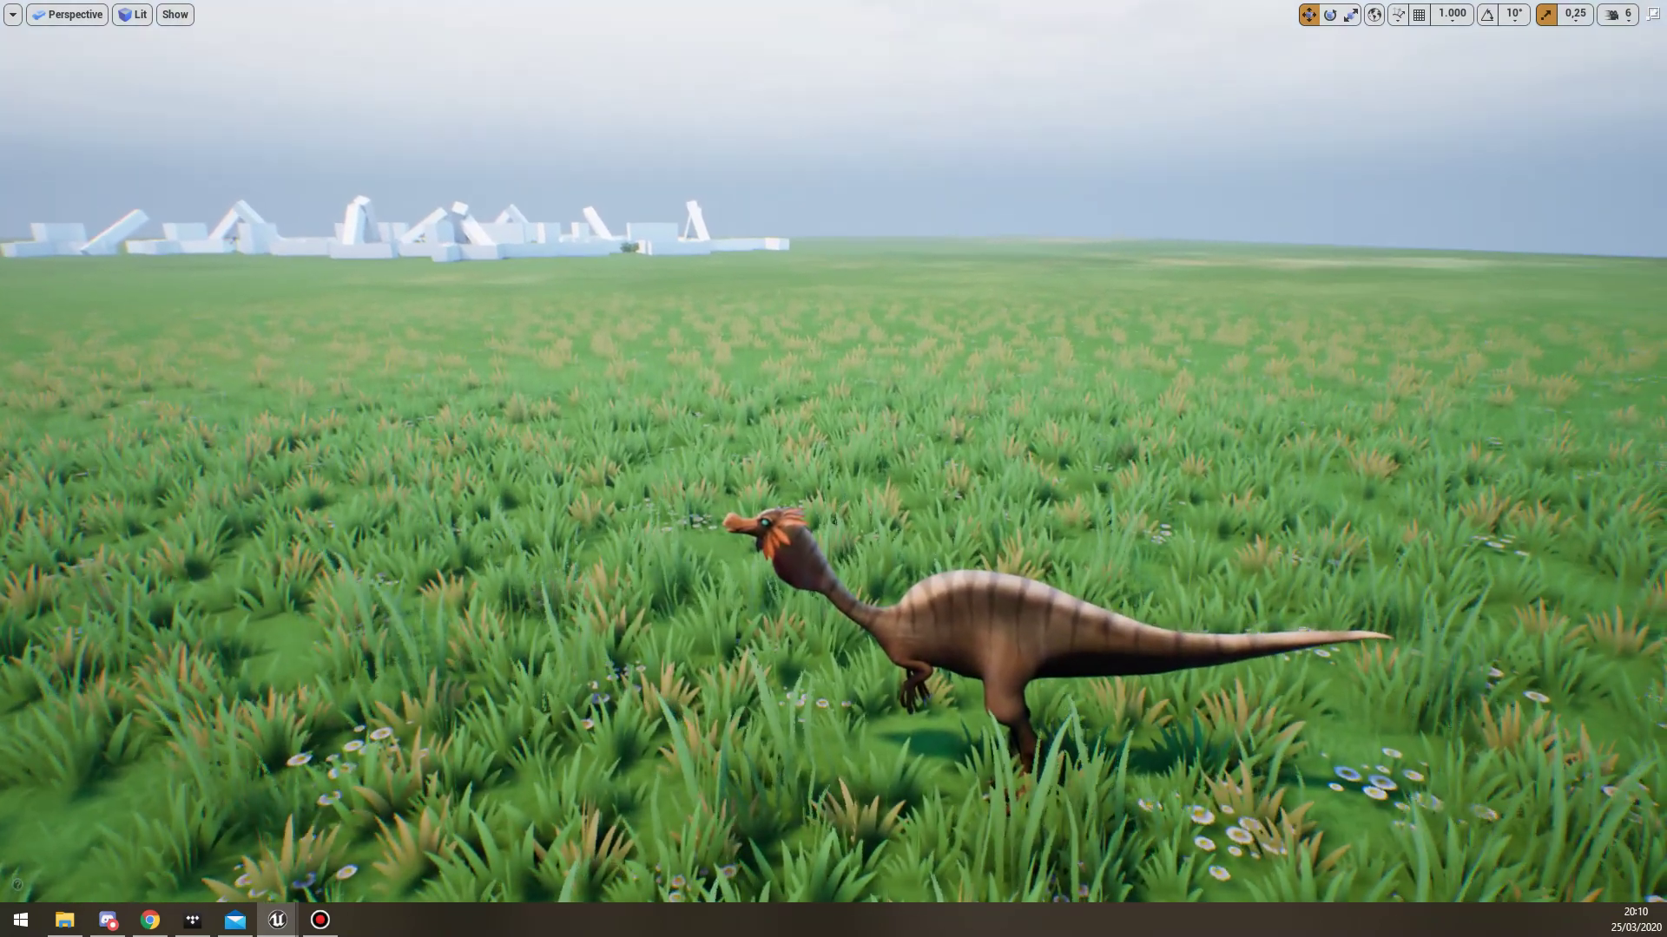
right_drag(740, 820, 379, 814)
right_drag(643, 820, 764, 807)
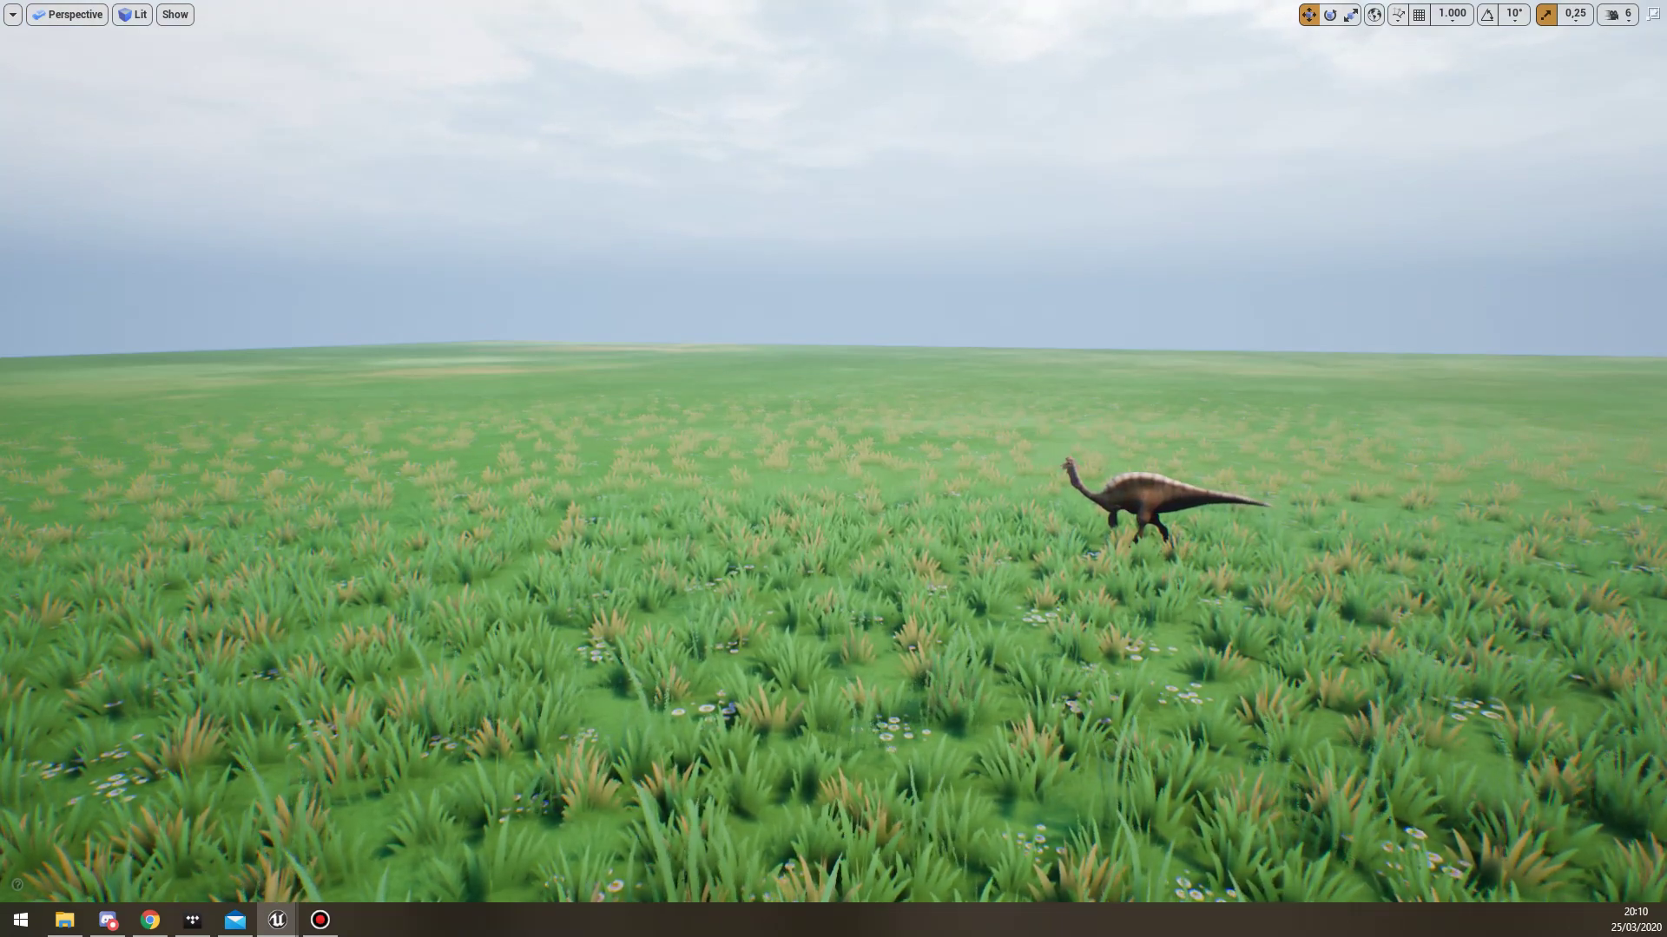
Examine the roaming dinosaur's gait and head movement at close range, and return to an overview of the course.
right_drag(764, 808, 920, 814)
key(w)
key(s)
drag(920, 813, 922, 814)
right_drag(921, 814, 947, 818)
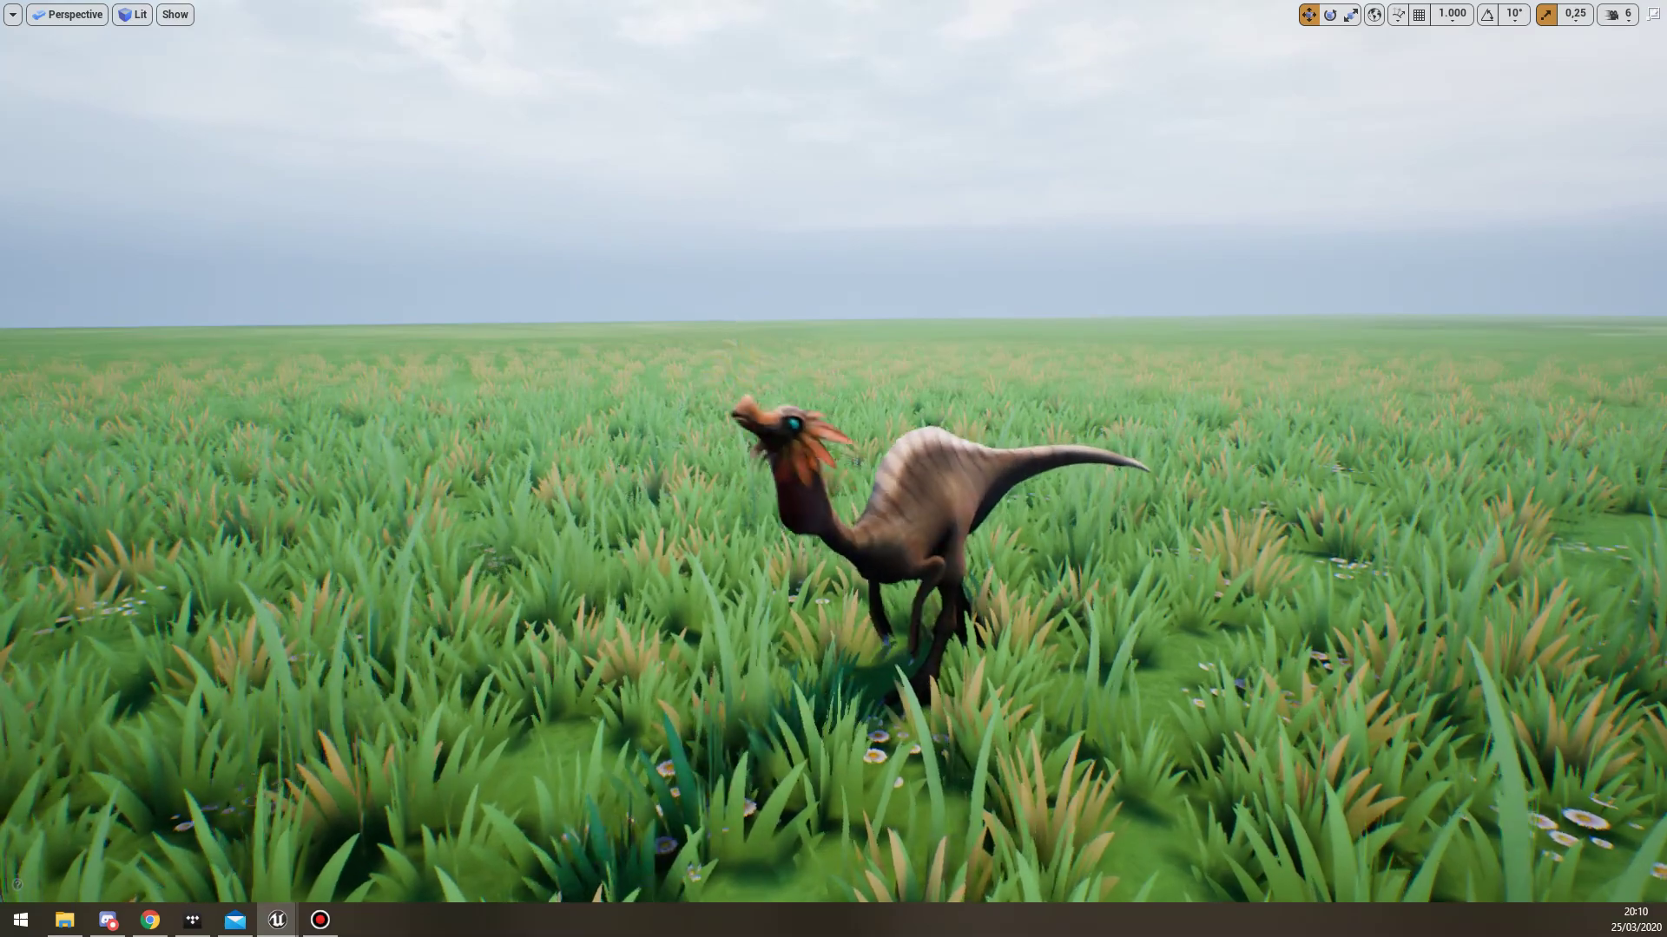
mouse_move(946, 818)
right_down()
mouse_move(1018, 831)
mouse_move(972, 853)
mouse_move(882, 803)
mouse_move(936, 845)
right_up()
key(w)
key(d)
key(w)
right_drag(607, 812, 608, 812)
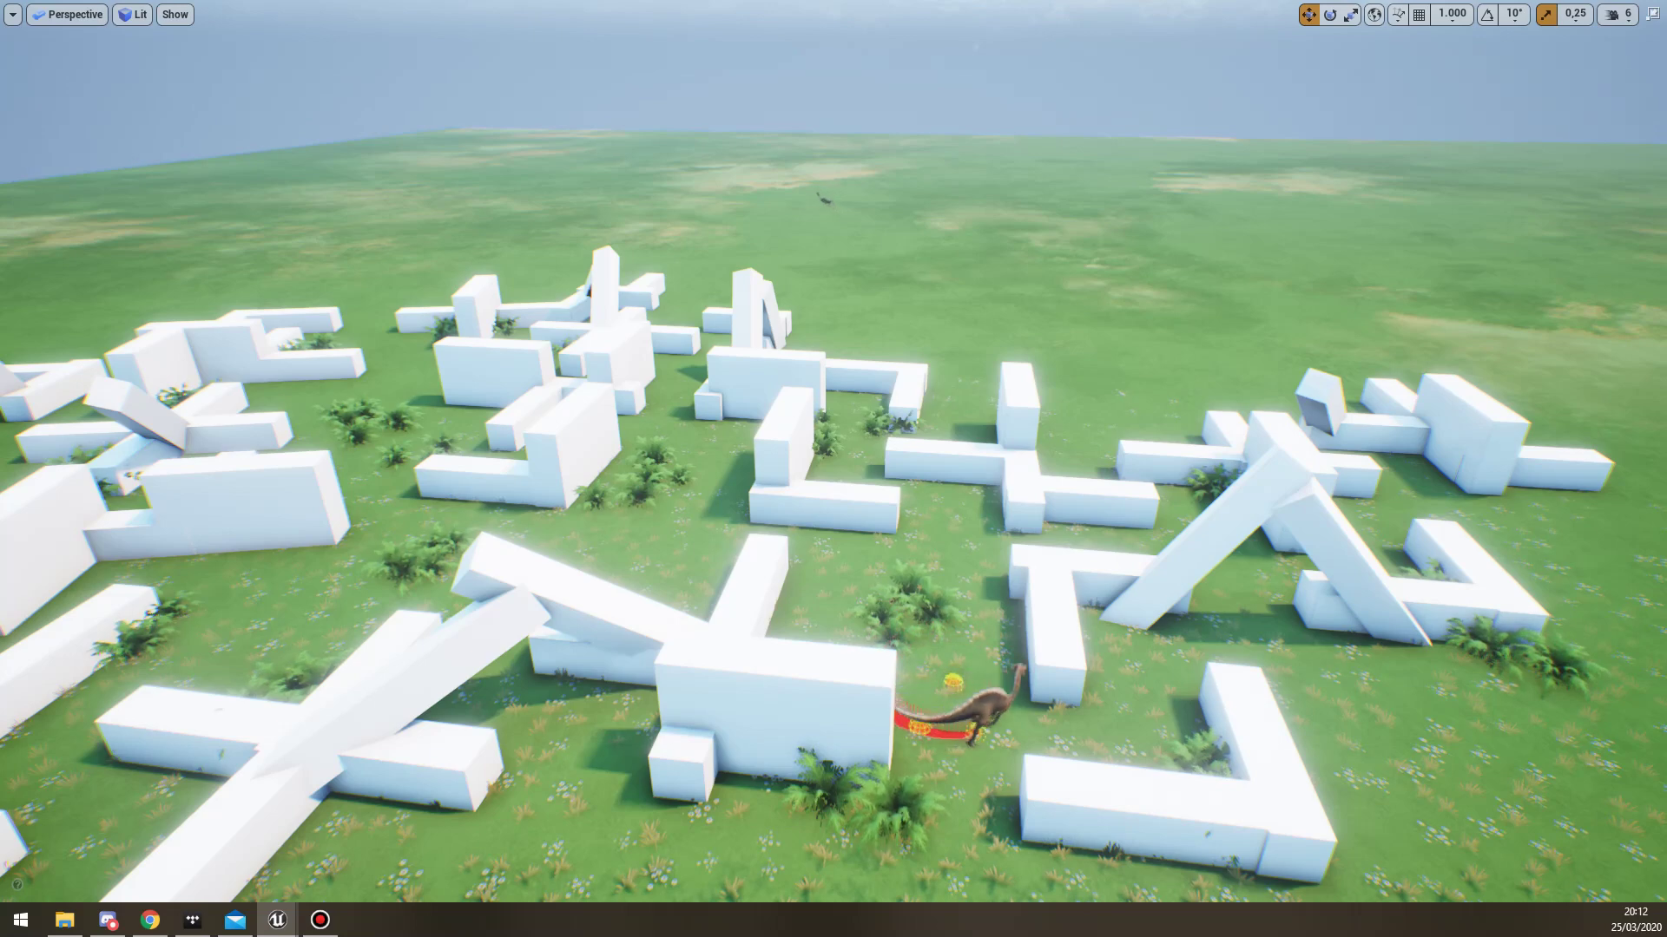
Examine how the target-following dinosaur circles its target marker in the fern clearing between the blocks.
mouse_move(833, 468)
right_down()
mouse_move(861, 488)
mouse_move(826, 465)
right_up()
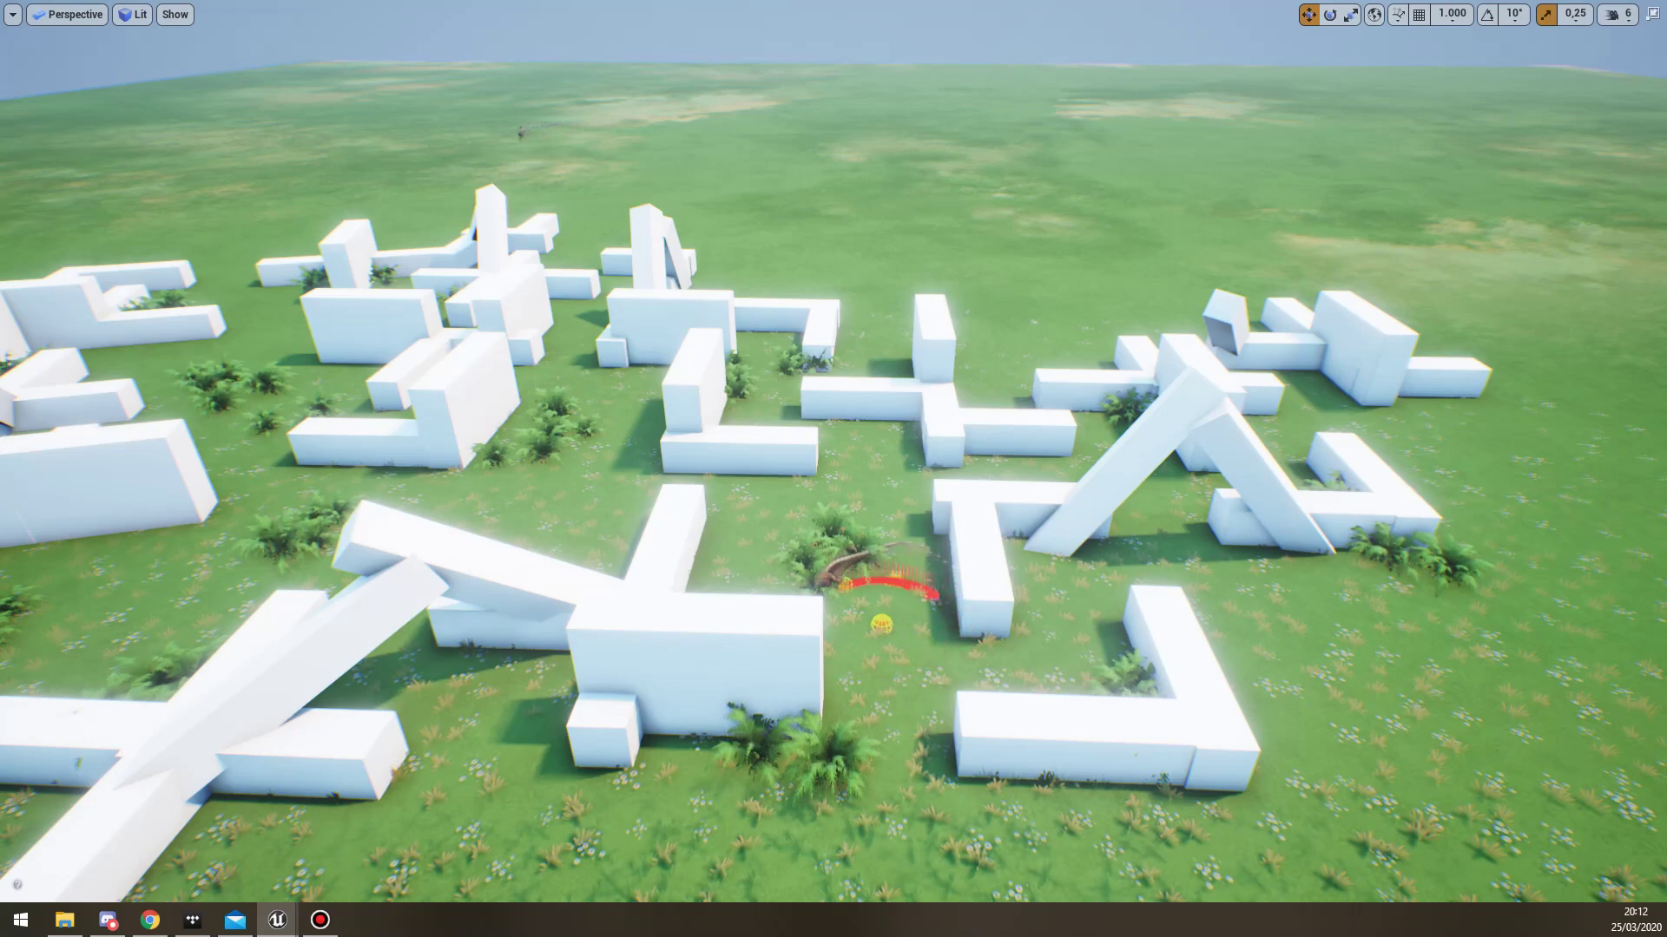
key(w)
mouse_move(834, 469)
right_down()
mouse_move(843, 497)
mouse_move(824, 472)
right_up()
key(w)
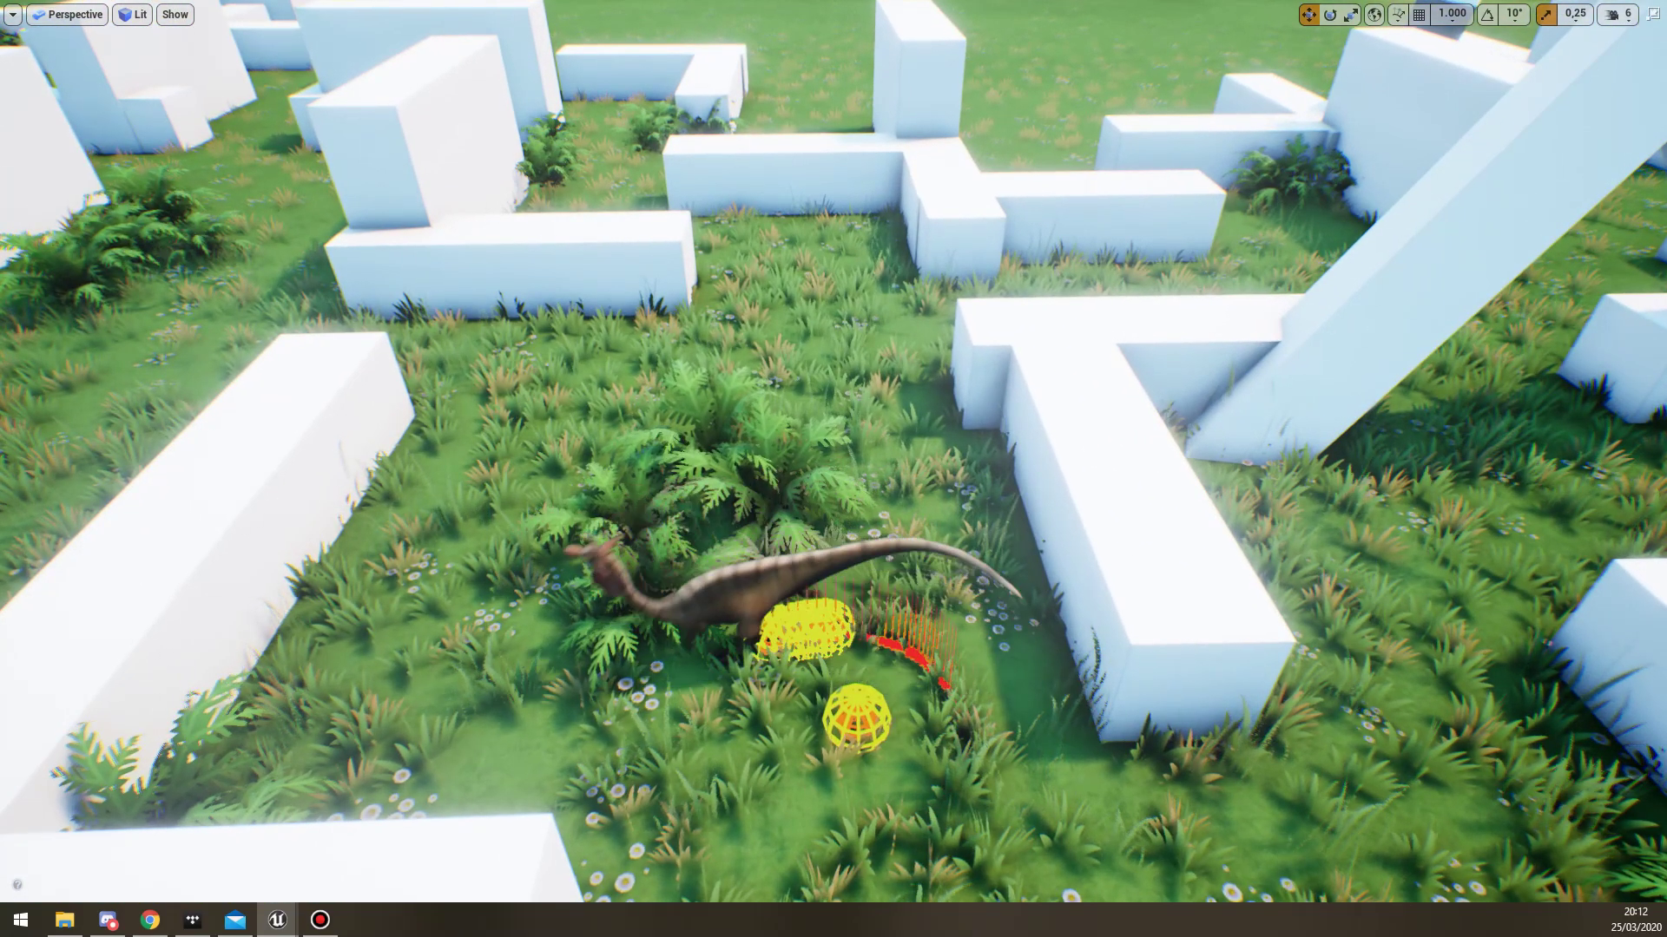
key(s)
key(w)
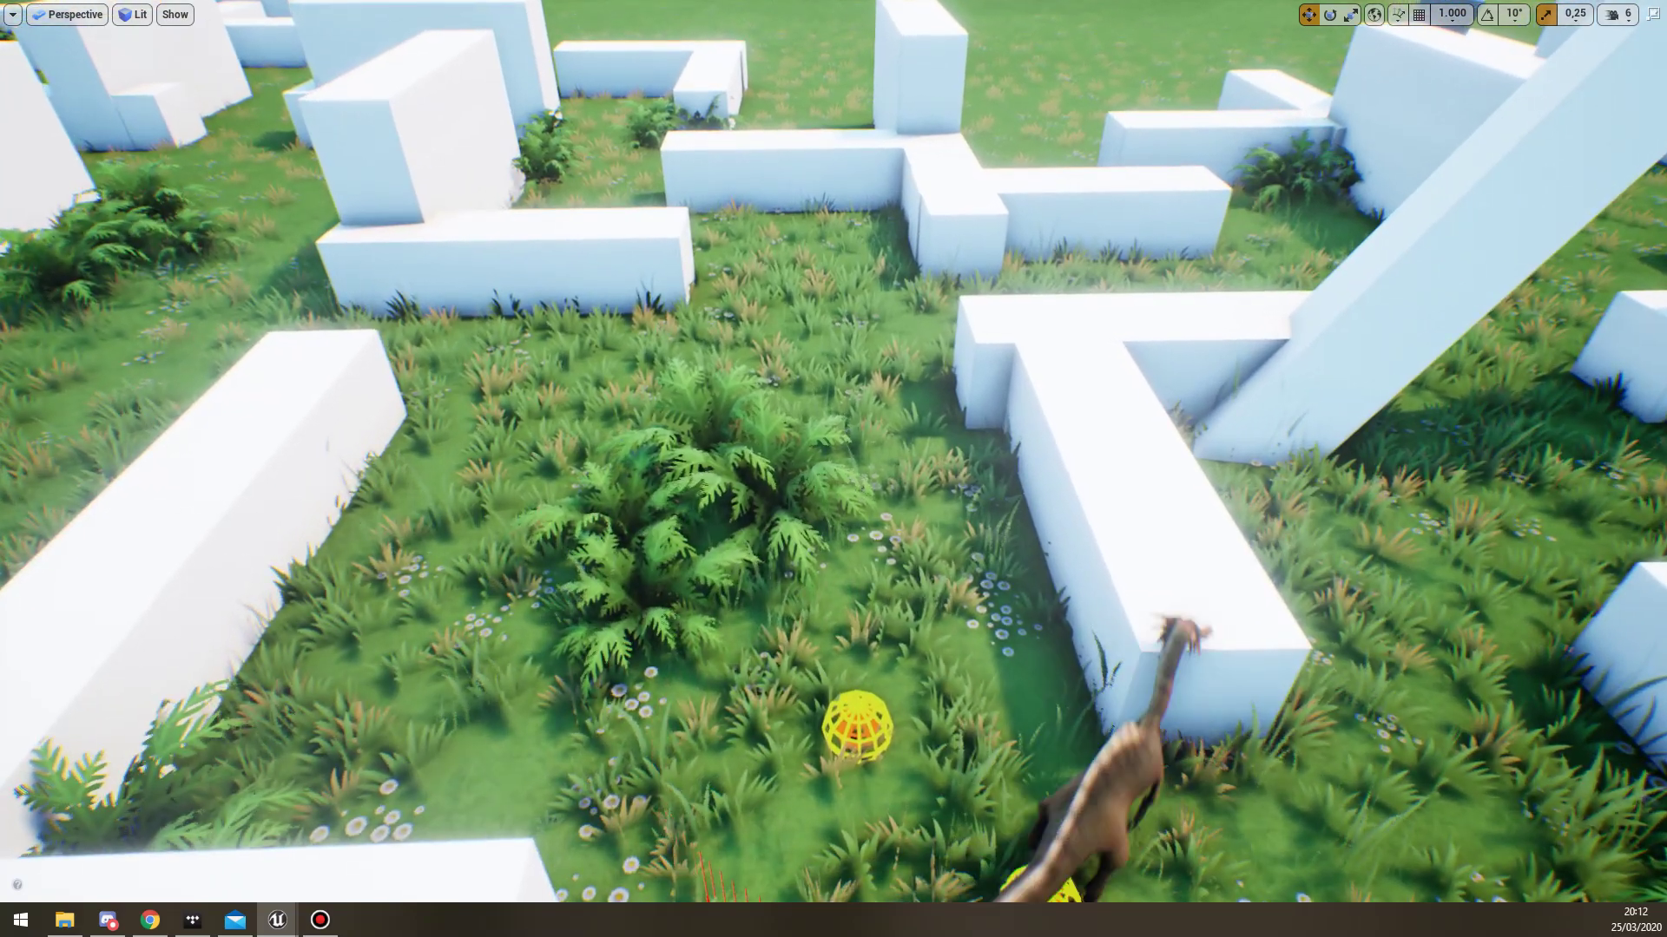
key(s)
right_drag(833, 469, 852, 471)
key(s)
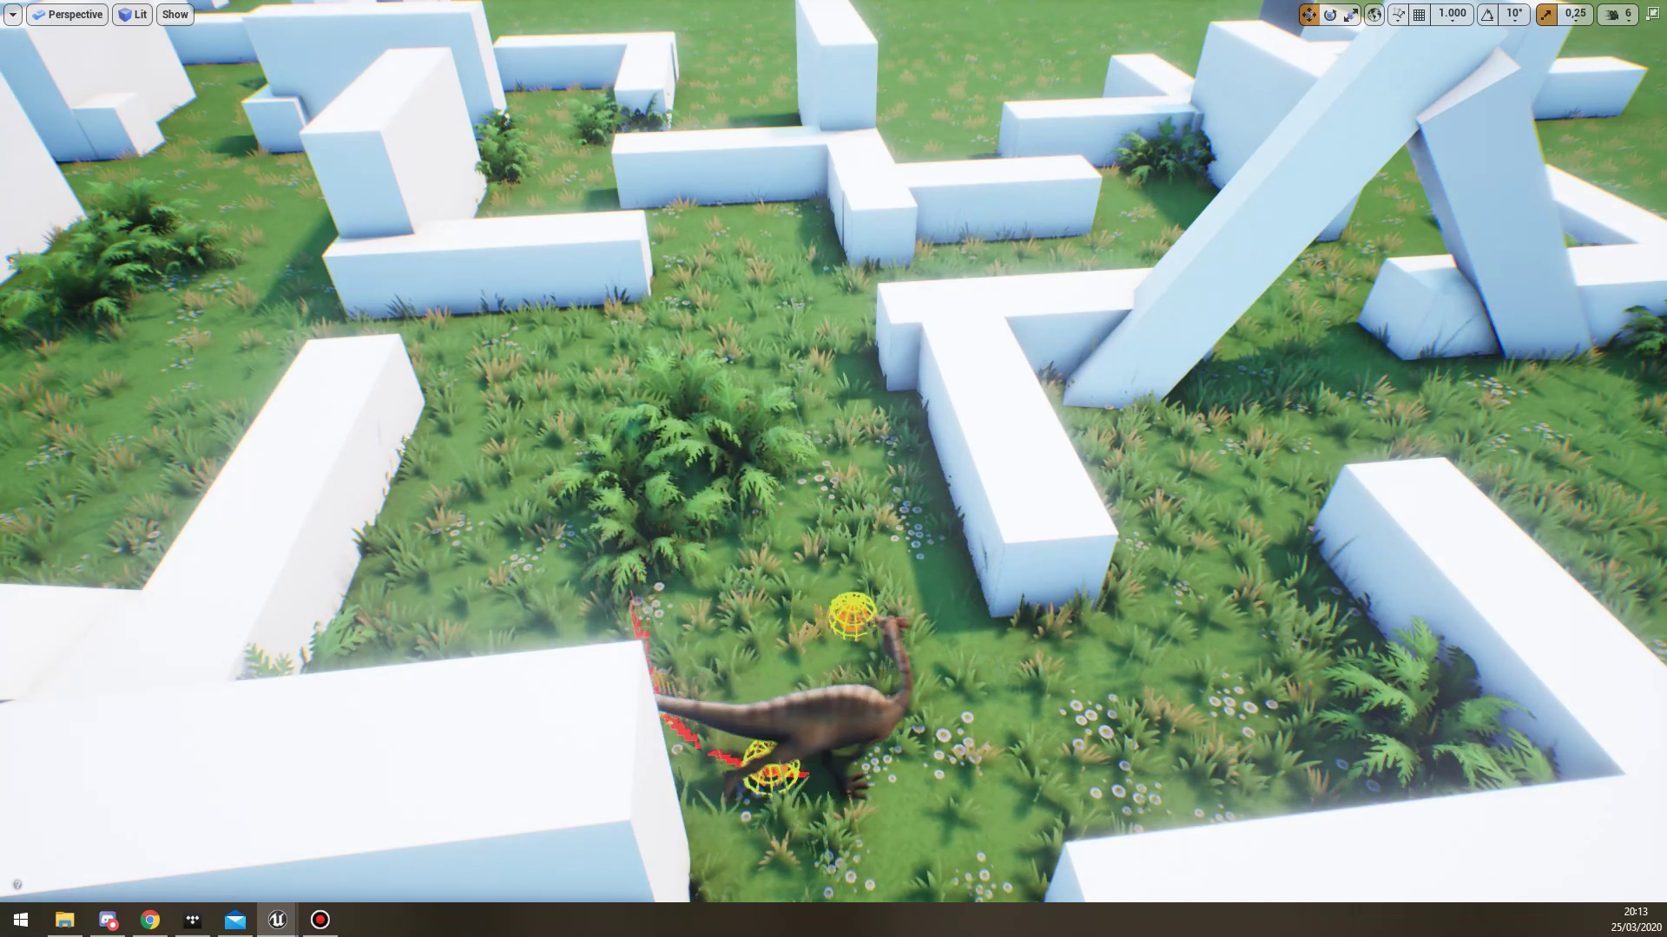
Compare the target-following dinosaur's path markers in the fern clearing from a wide view and up close.
right_drag(833, 469, 803, 421)
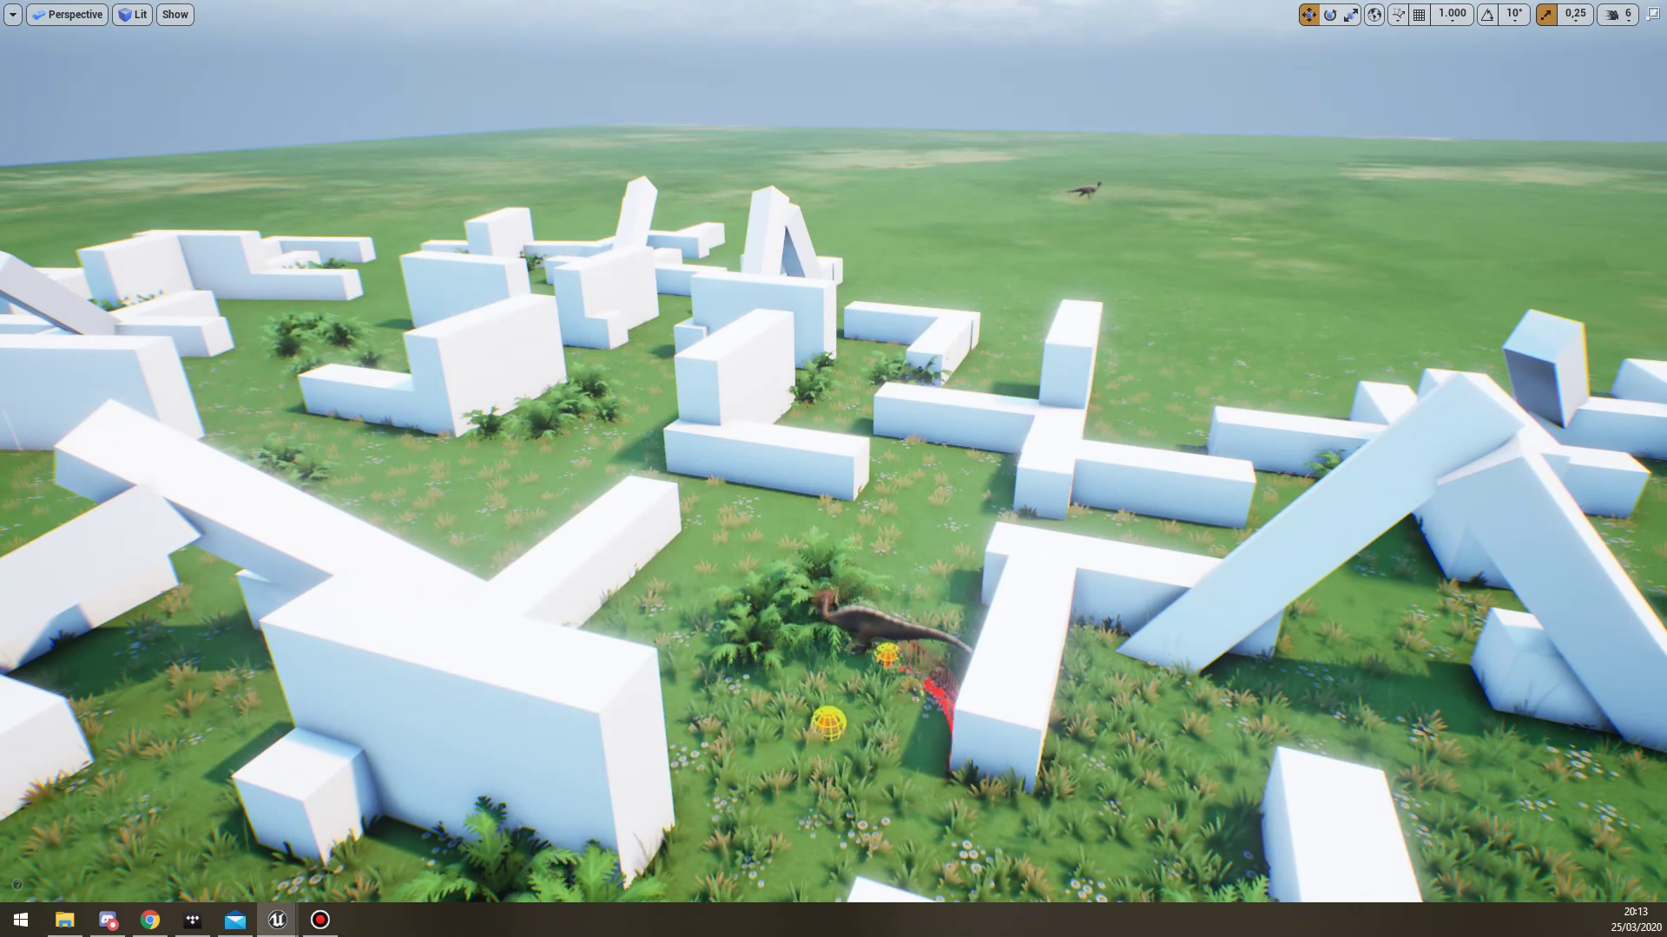
right_drag(833, 469, 860, 525)
key(w)
key(w)
key(s)
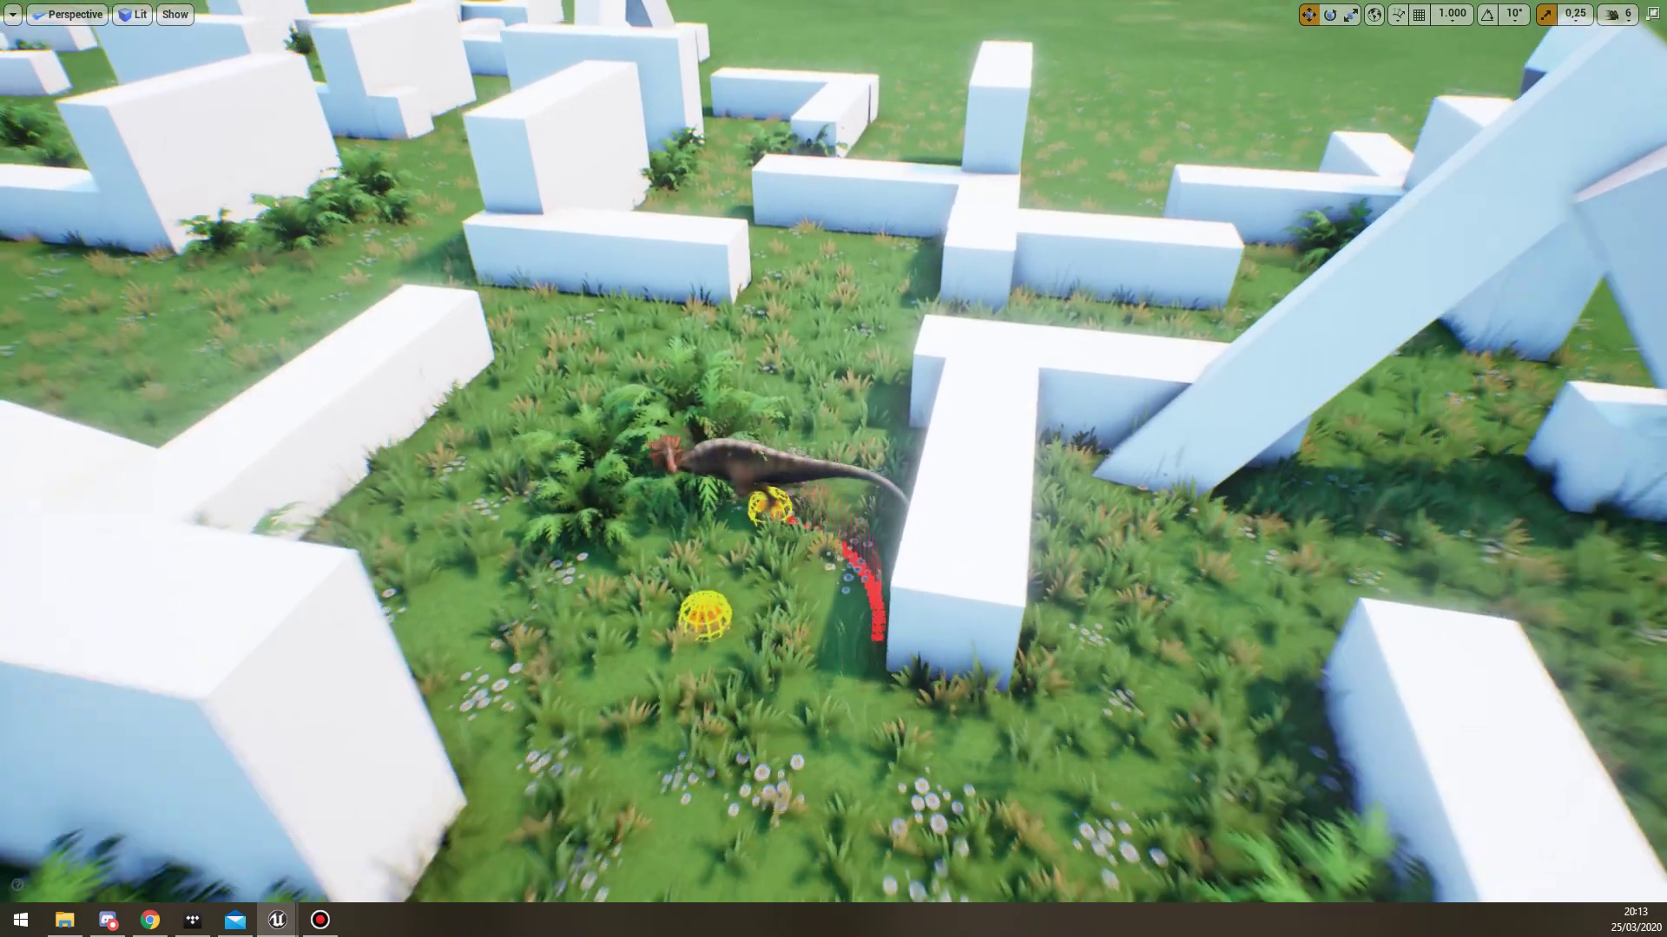
scroll(833, 468, down, 1)
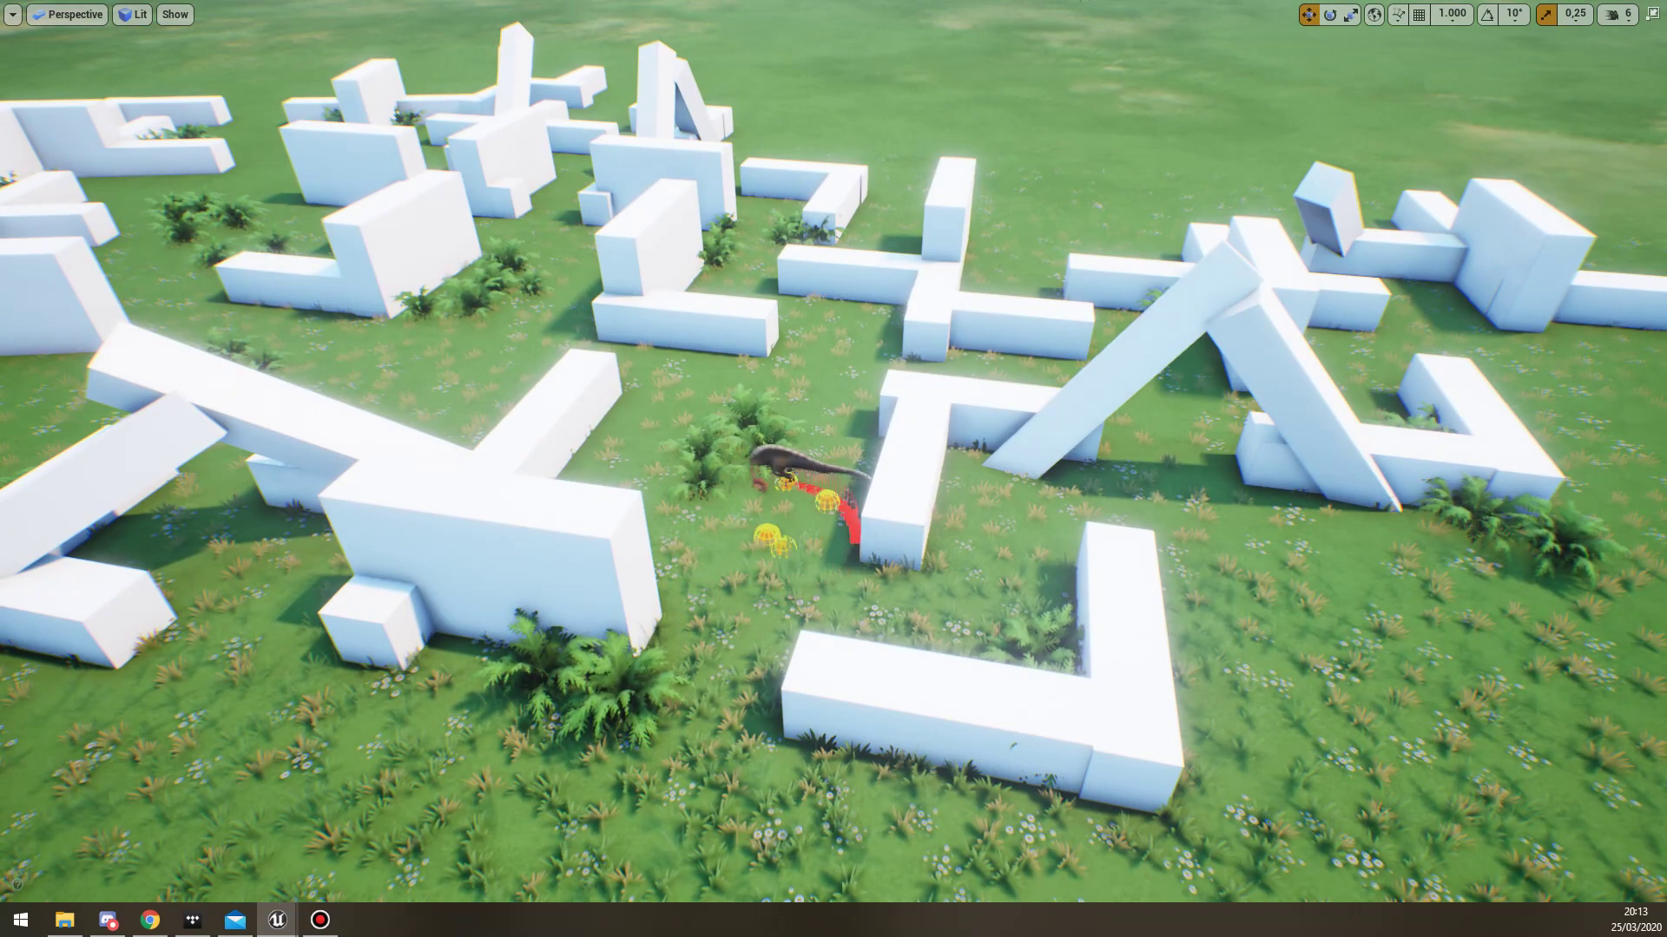
Examine a roaming dinosaur up close on the open grass, and survey the whole block course with all the dinosaurs.
right_drag(834, 469, 925, 360)
key(w)
key(s)
key(w)
key(w)
right_drag(772, 330, 941, 363)
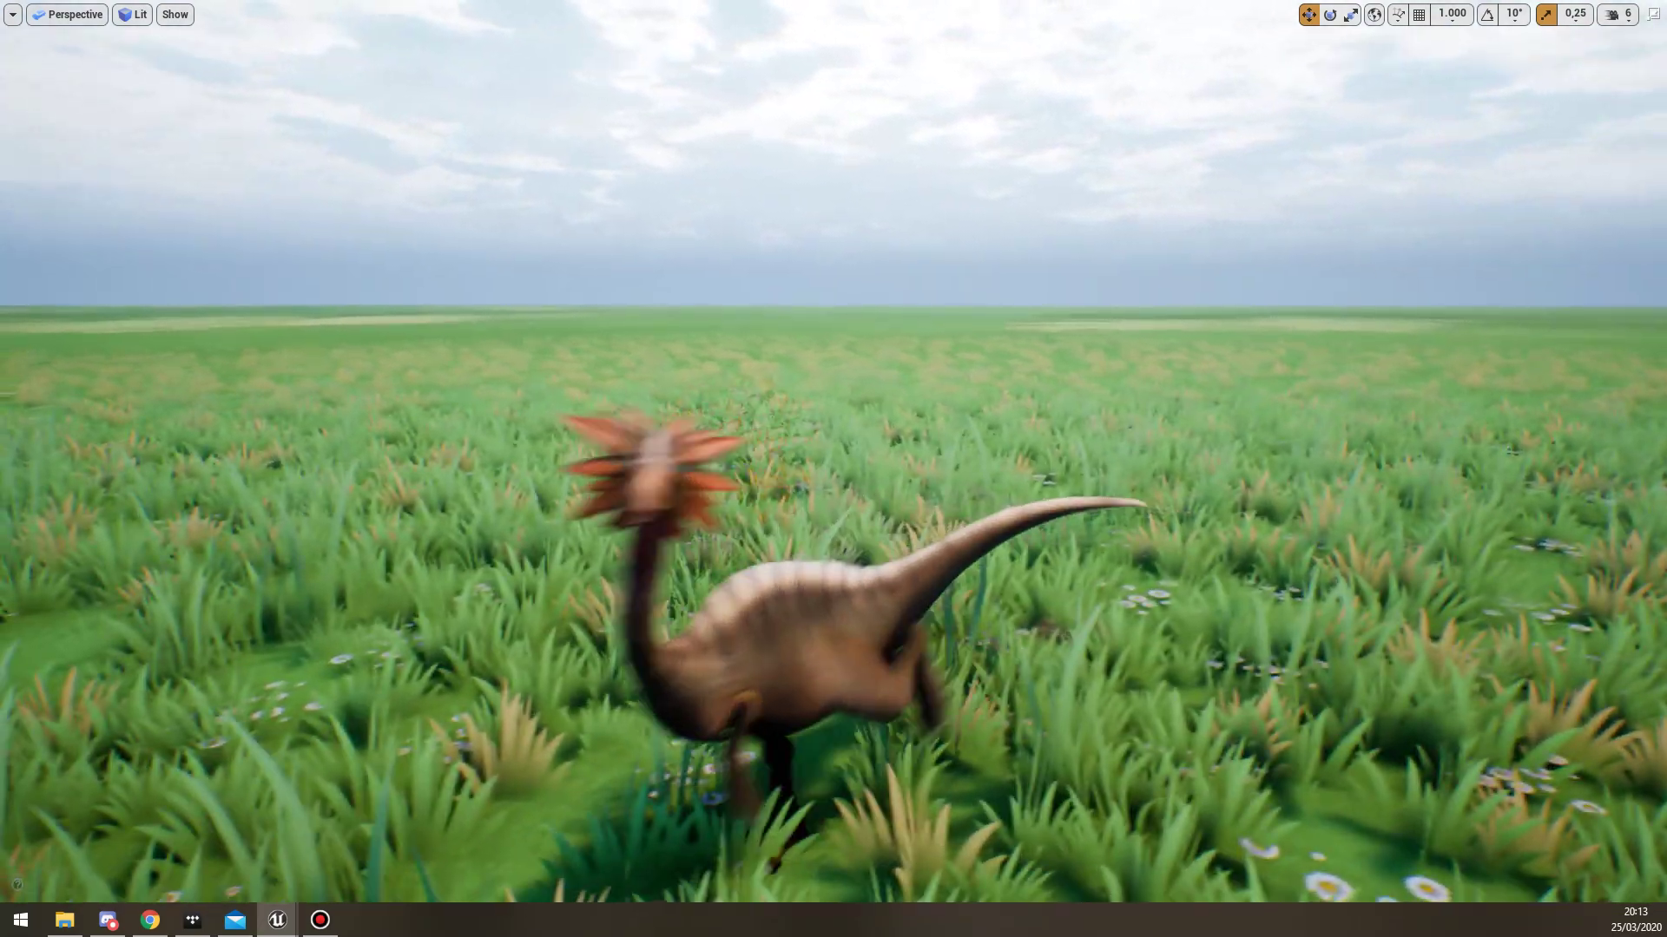
right_drag(940, 363, 687, 435)
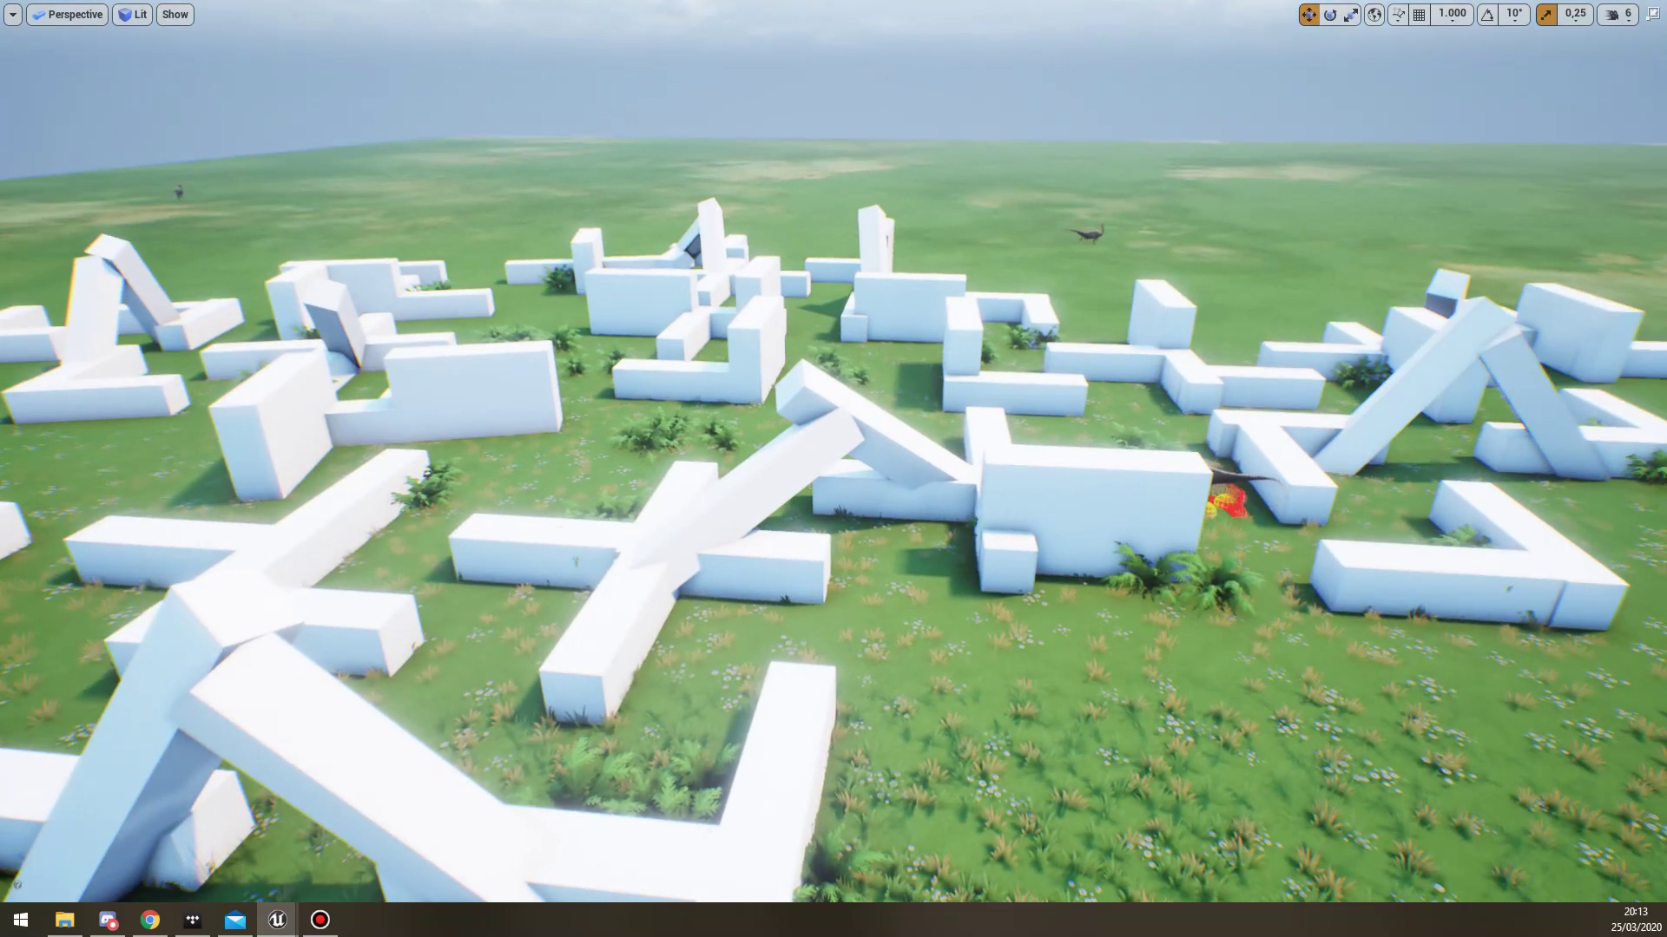